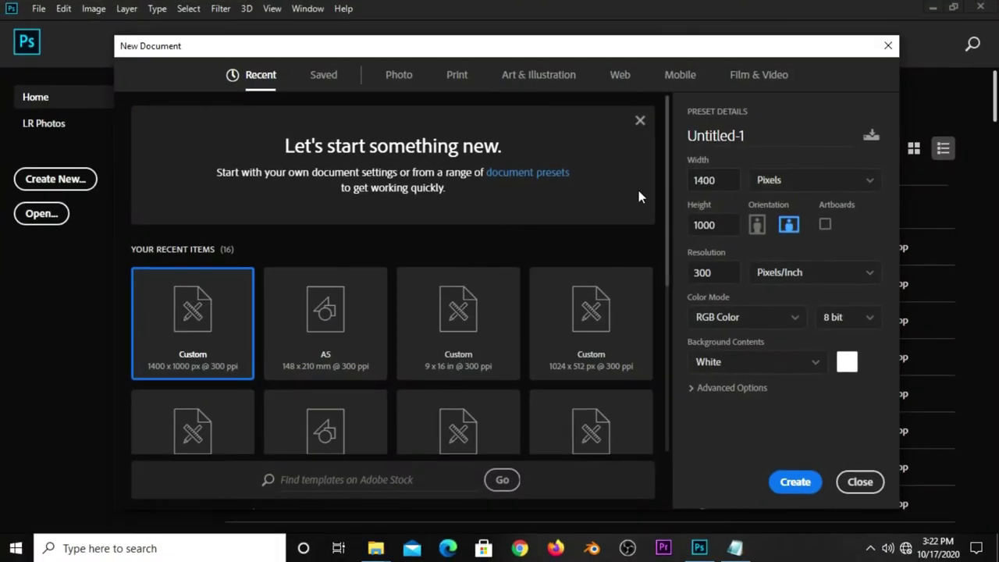
Step: Create a new blank white 1400 × 1000 px document at 300 pixels/inch
left_click_drag(716, 179, 680, 181)
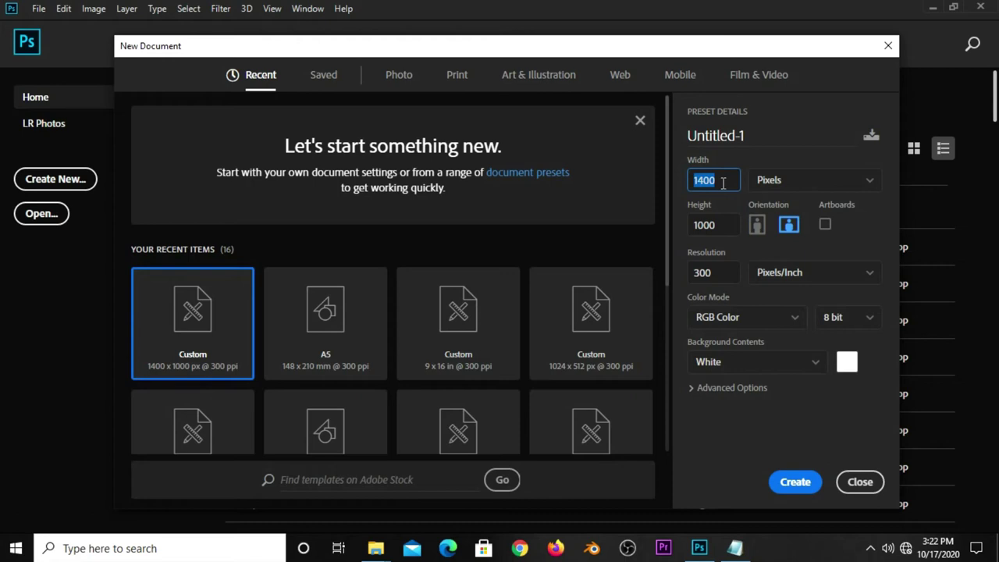
mouse_move(702, 228)
left_mouse_down()
mouse_move(687, 247)
mouse_move(699, 254)
left_mouse_up()
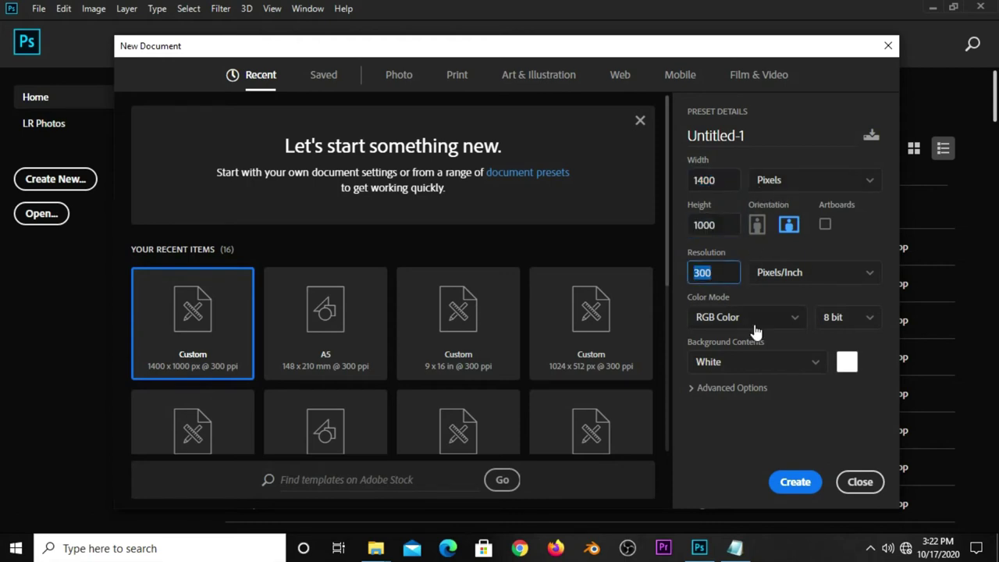
left_click(789, 485)
left_click(12, 75)
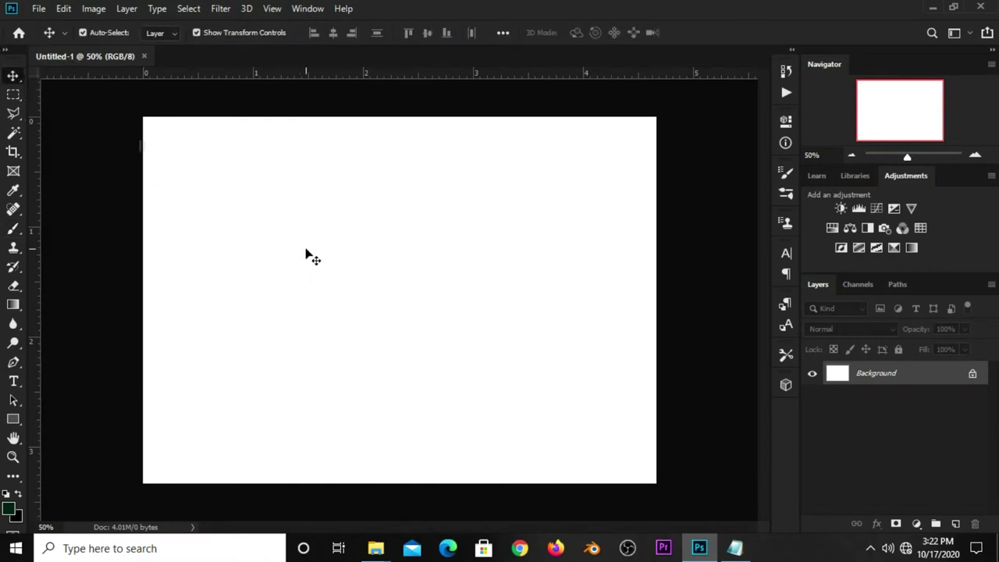
Step: Open school resources.psd and copy its Group 7 chalkboard layer
left_click(39, 9)
mouse_move(66, 95)
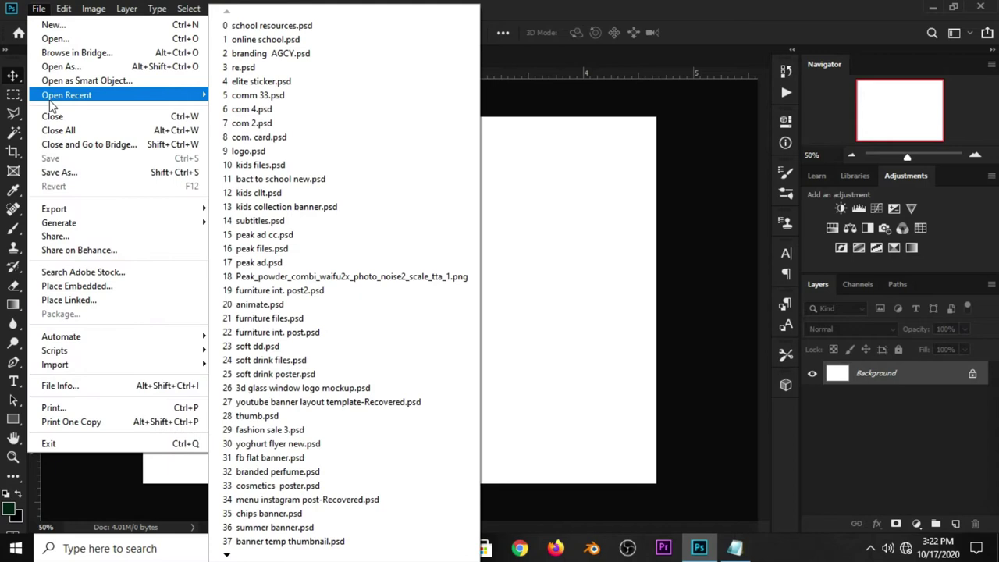
left_click(281, 26)
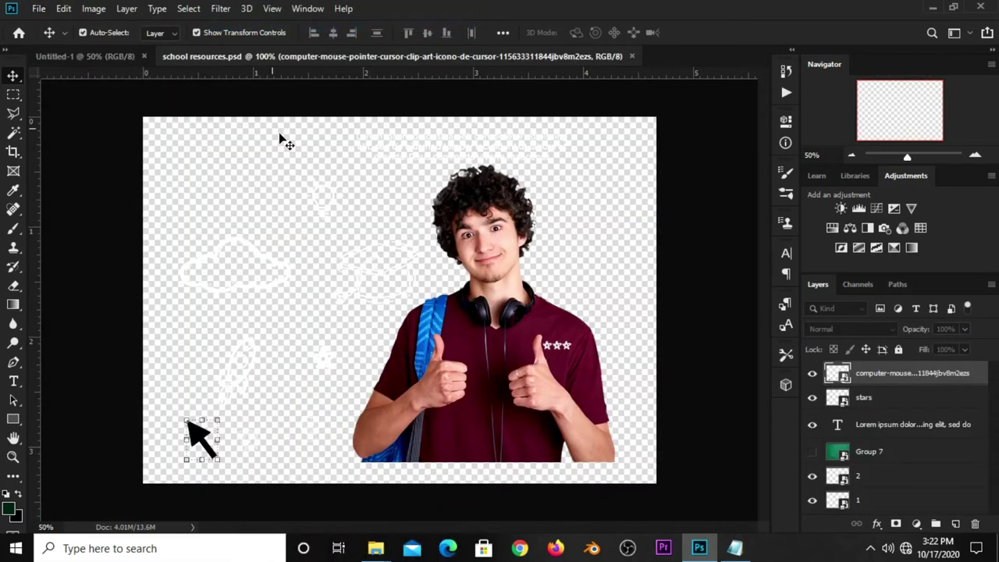
left_click(812, 451)
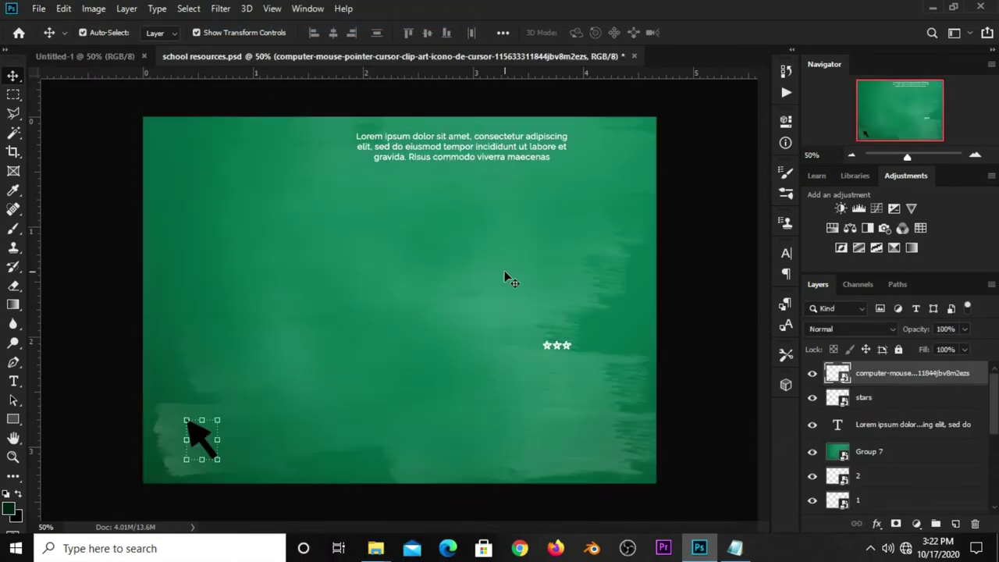
left_click(504, 273)
key("ctrl+c")
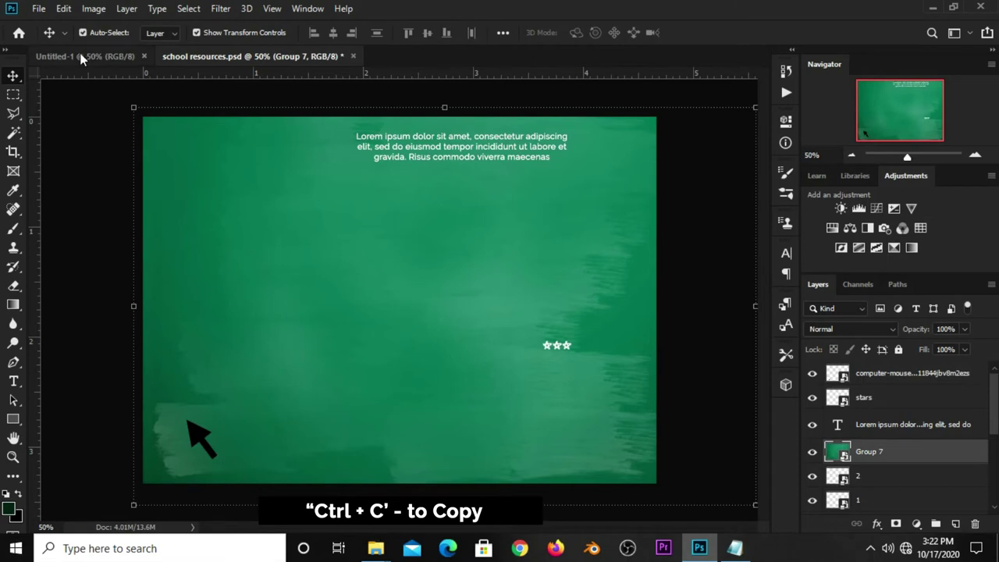
Step: Paste the chalkboard into Untitled-1 and resize it to fill the canvas
left_click(82, 56)
key("ctrl+v")
key("ctrl+v")
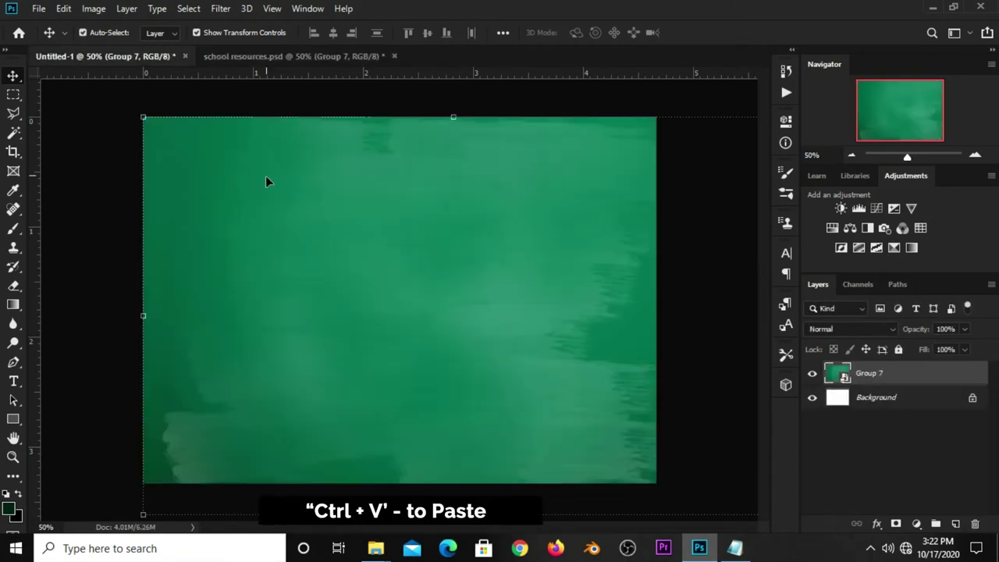
left_click_drag(477, 319, 458, 315)
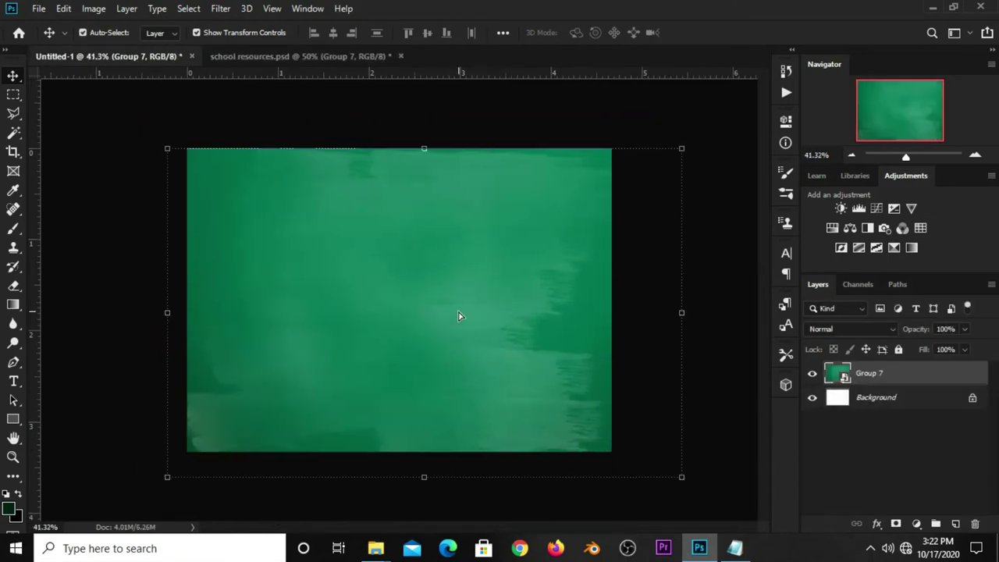
left_click_drag(681, 476, 667, 468)
key("Return")
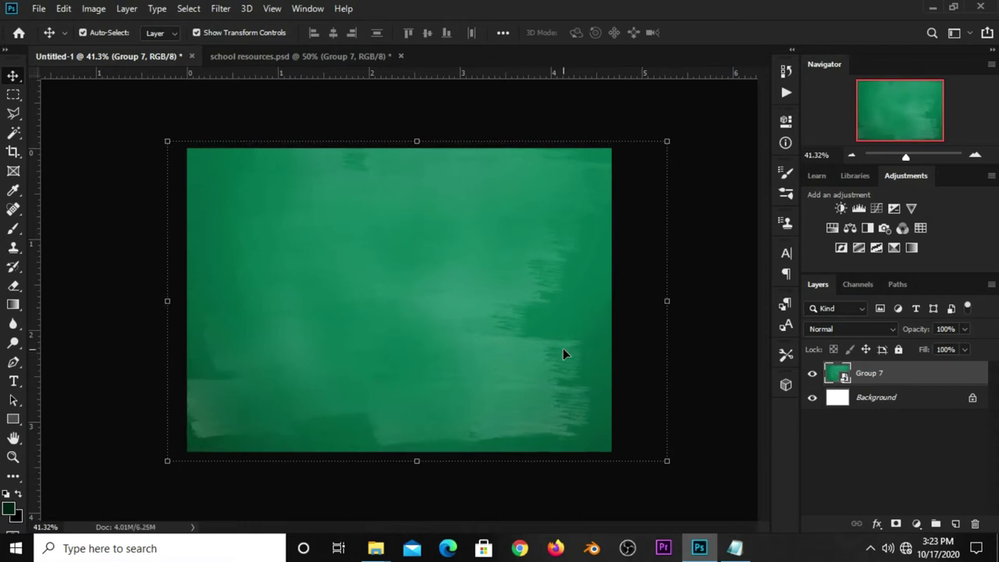
Step: On a new layer, paint the chalkboard edges with a #032c1f brush at 68% opacity
left_click(635, 383)
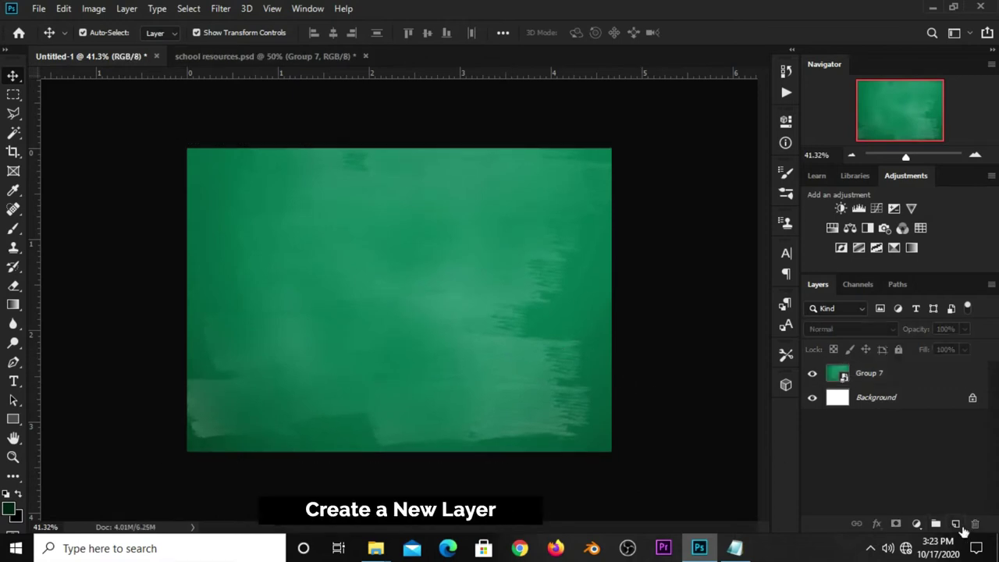
left_click(957, 524)
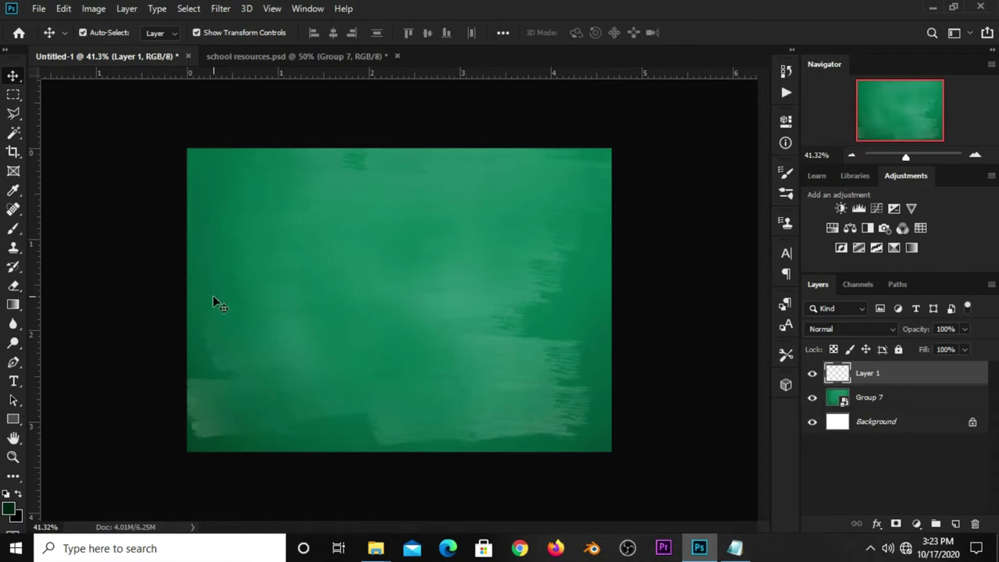
left_click(13, 228)
left_click(55, 231)
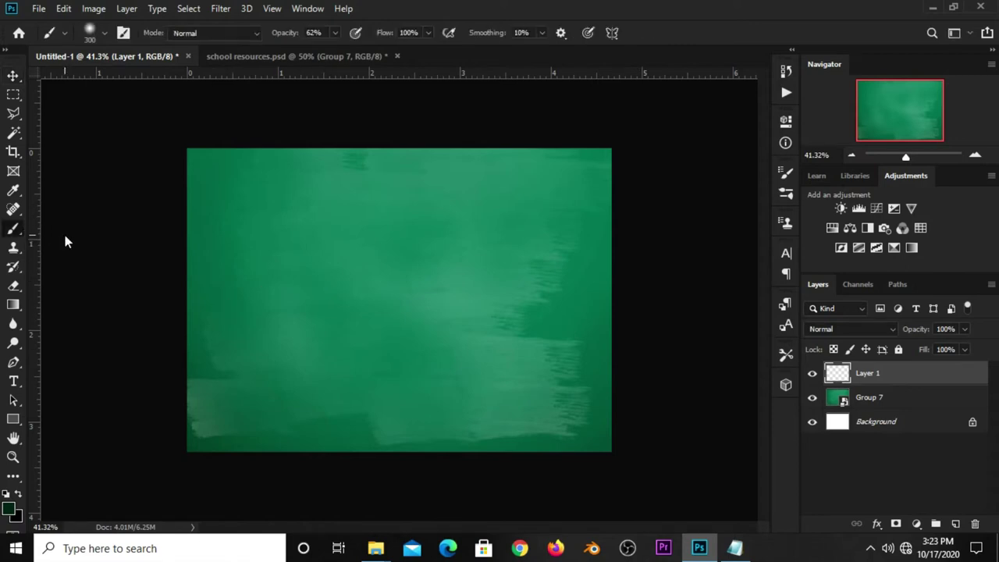
left_click(10, 509)
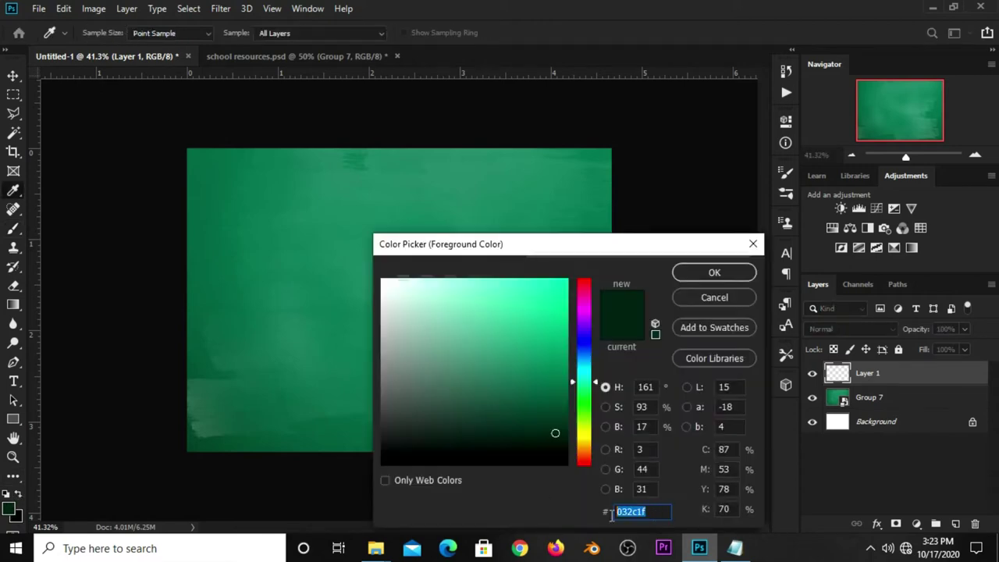
left_click(687, 274)
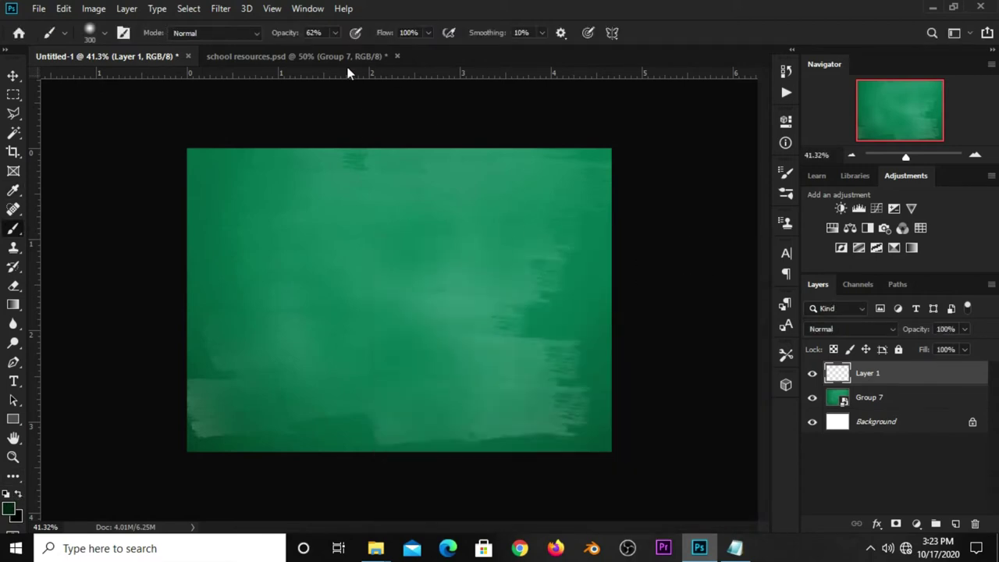
left_click(335, 33)
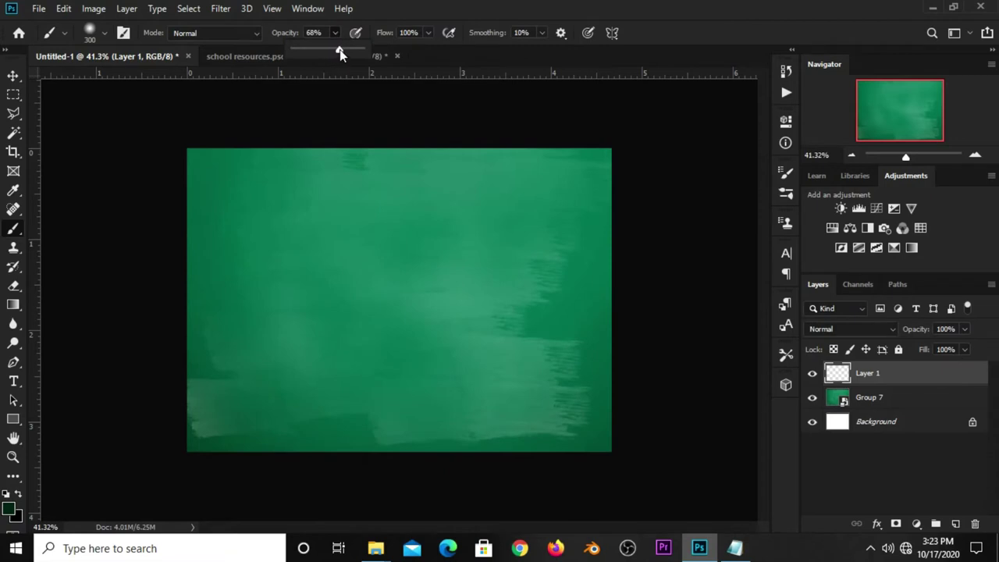
mouse_move(207, 167)
left_mouse_down()
mouse_move(178, 206)
mouse_move(176, 393)
mouse_move(235, 448)
mouse_move(606, 455)
mouse_move(569, 452)
mouse_move(629, 274)
mouse_move(573, 141)
mouse_move(192, 149)
mouse_move(426, 134)
mouse_move(597, 218)
mouse_move(597, 414)
mouse_move(276, 455)
mouse_move(171, 392)
mouse_move(198, 208)
mouse_move(270, 138)
mouse_move(442, 147)
mouse_move(216, 196)
mouse_move(207, 413)
mouse_move(506, 468)
mouse_move(634, 310)
mouse_move(585, 165)
mouse_move(611, 317)
mouse_move(486, 449)
left_mouse_up()
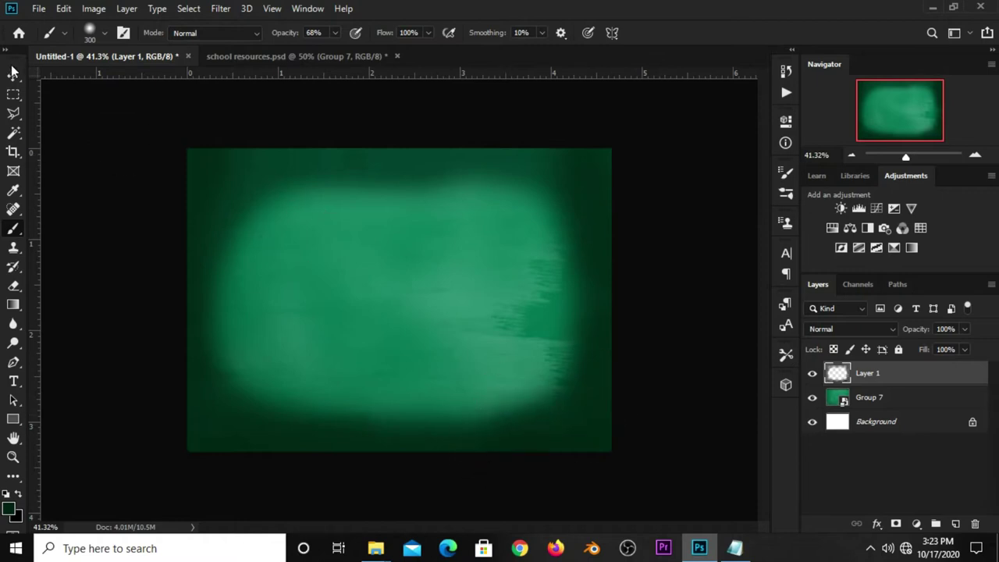
Step: Lower the vignette layer's opacity to 64% and return to school resources.psd
left_click_drag(14, 76, 73, 82)
left_click(72, 78)
left_click(812, 374)
left_click(966, 329)
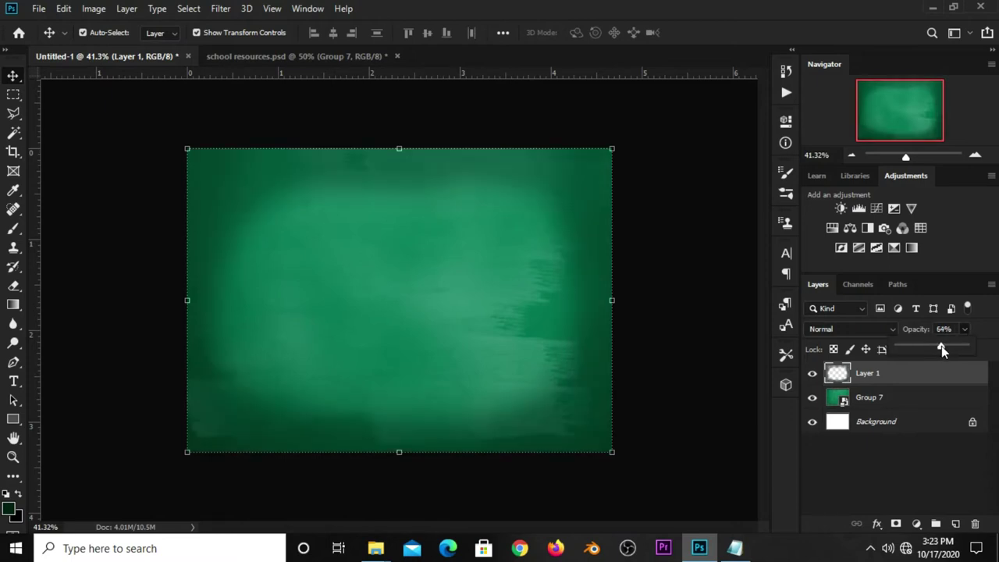
left_click(812, 373)
left_click(644, 291)
left_click(297, 56)
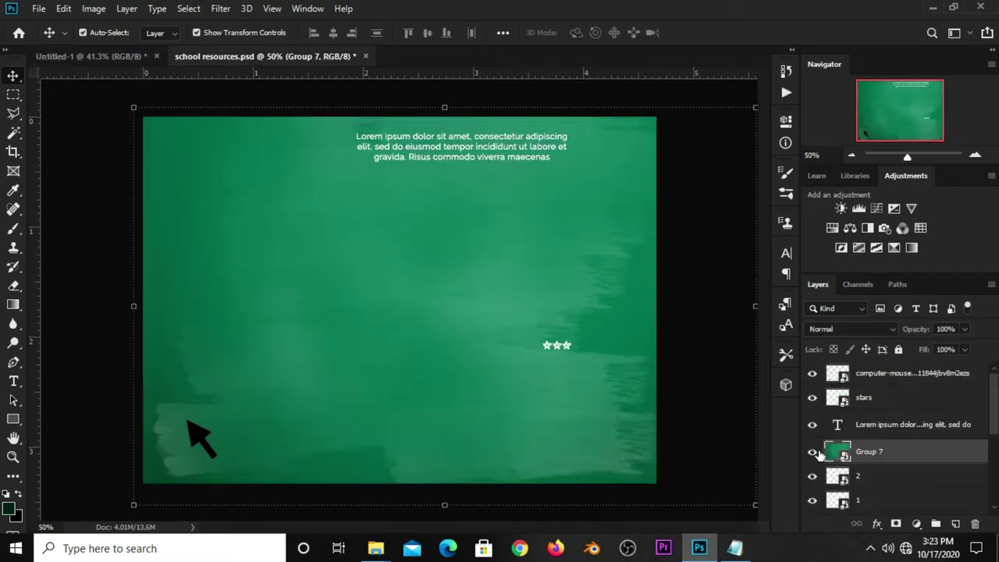
Step: Drag the thumbs-up student Group 3 copy 2 into Untitled-1 and duplicate it as Group 3 copy 3
left_click(812, 450)
left_click(459, 327)
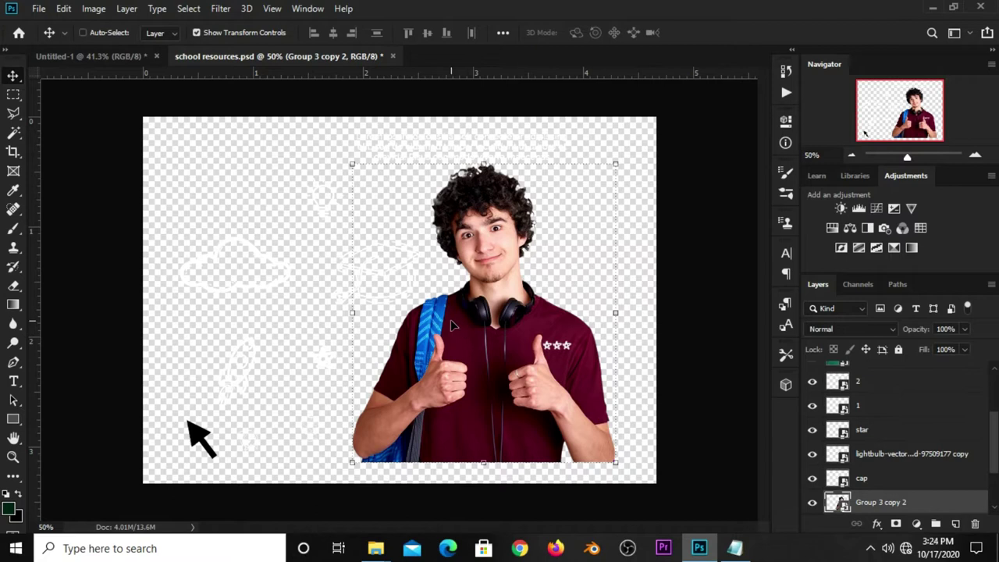
key("ctrl")
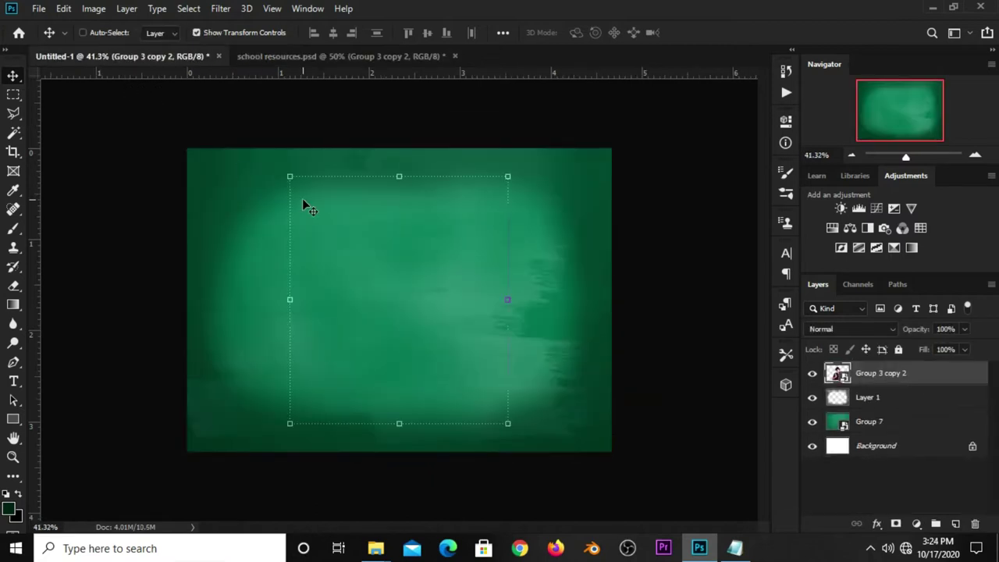
mouse_move(102, 56)
left_mouse_down()
mouse_move(436, 332)
mouse_move(480, 332)
left_mouse_up()
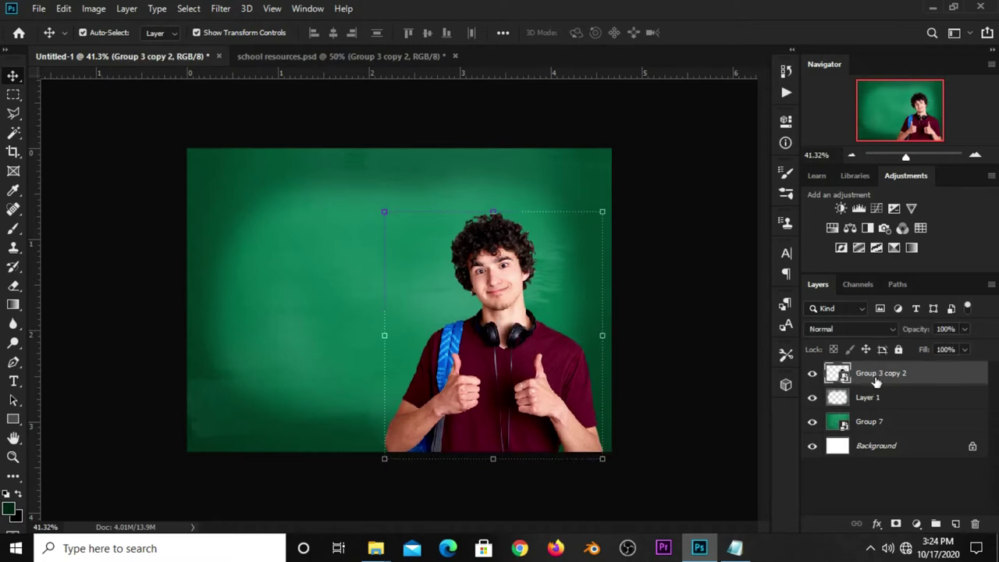
key("ctrl+j")
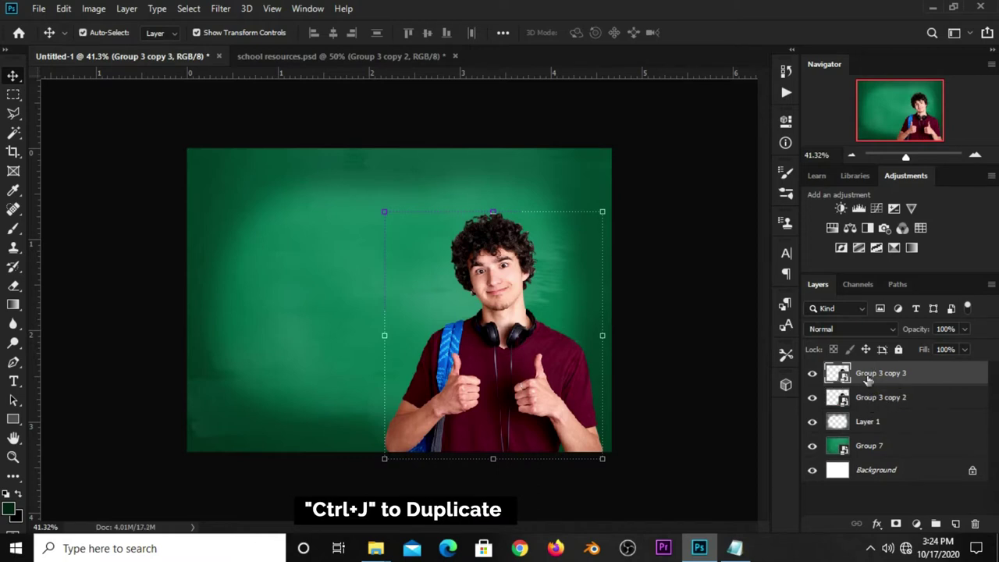
Step: Add a darkening Curves adjustment clipped to the student, at 96% opacity
left_click(912, 522)
left_click(899, 328)
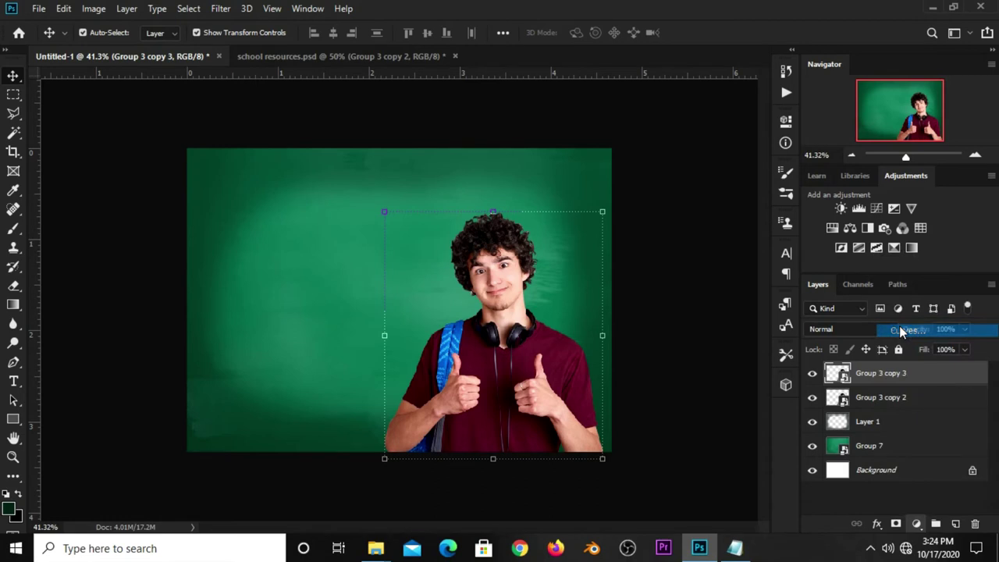
left_click_drag(653, 293, 650, 308)
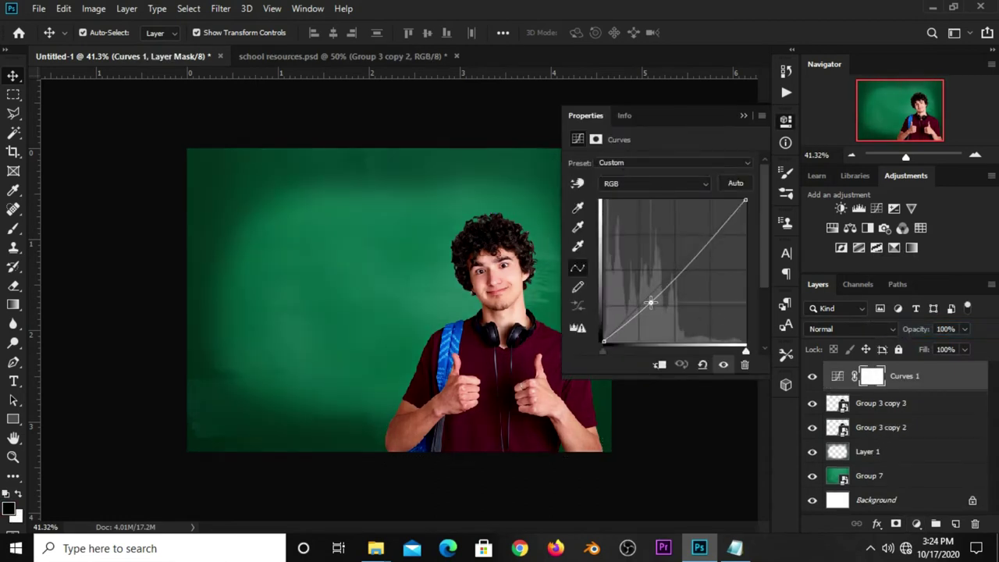
left_click(660, 367)
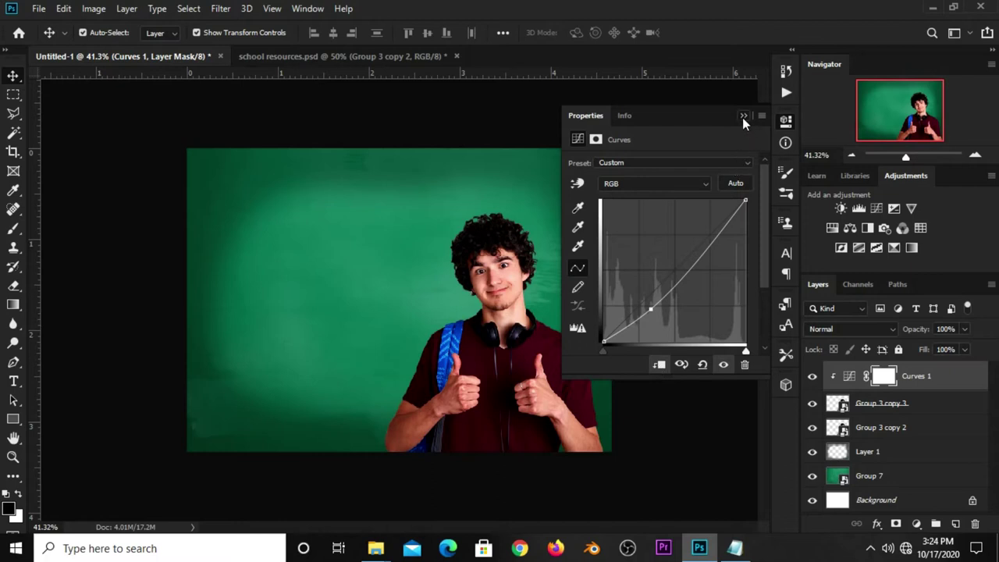
left_click(742, 115)
left_click(810, 377)
left_click(810, 377)
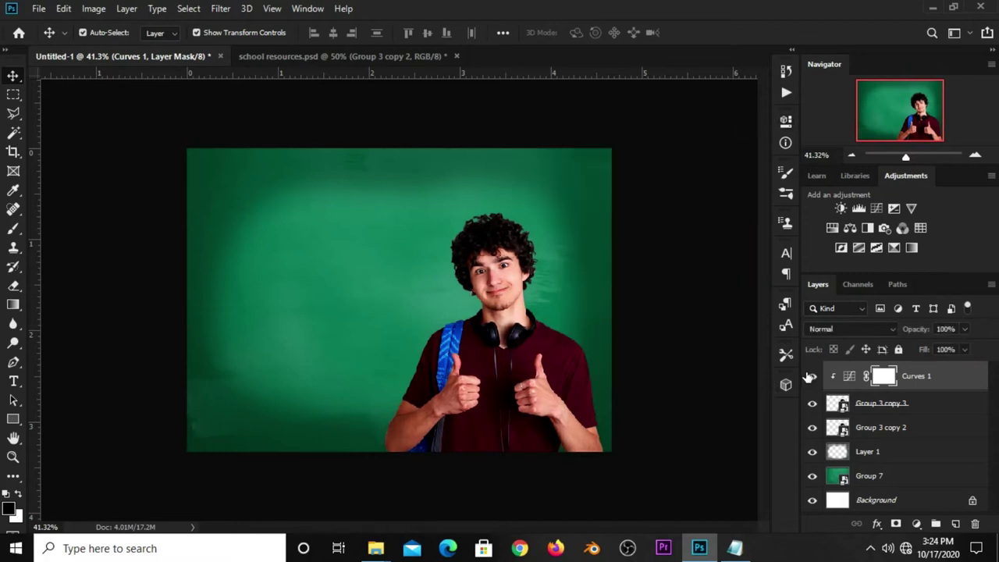
left_click(965, 329)
left_click(680, 408)
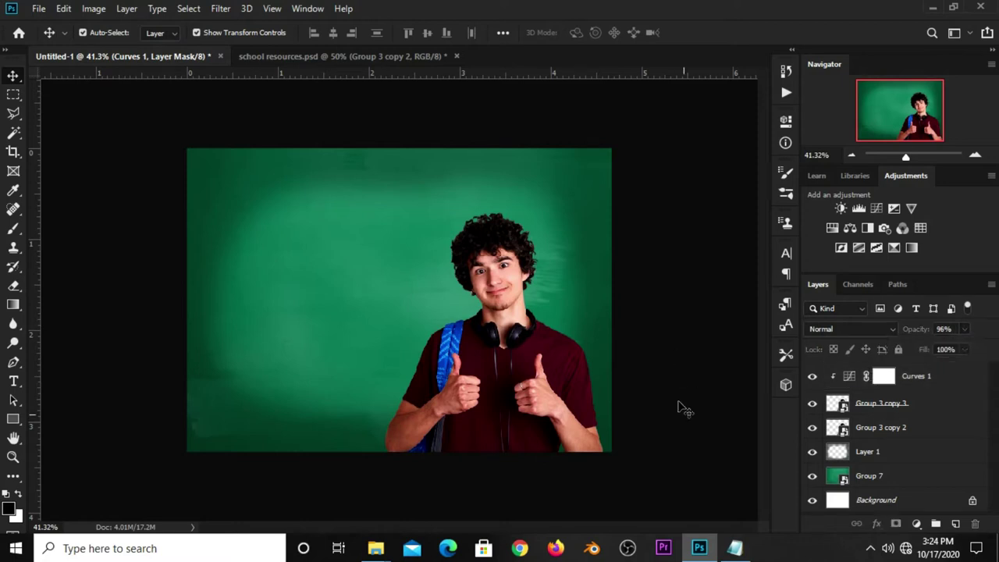
left_click(870, 437)
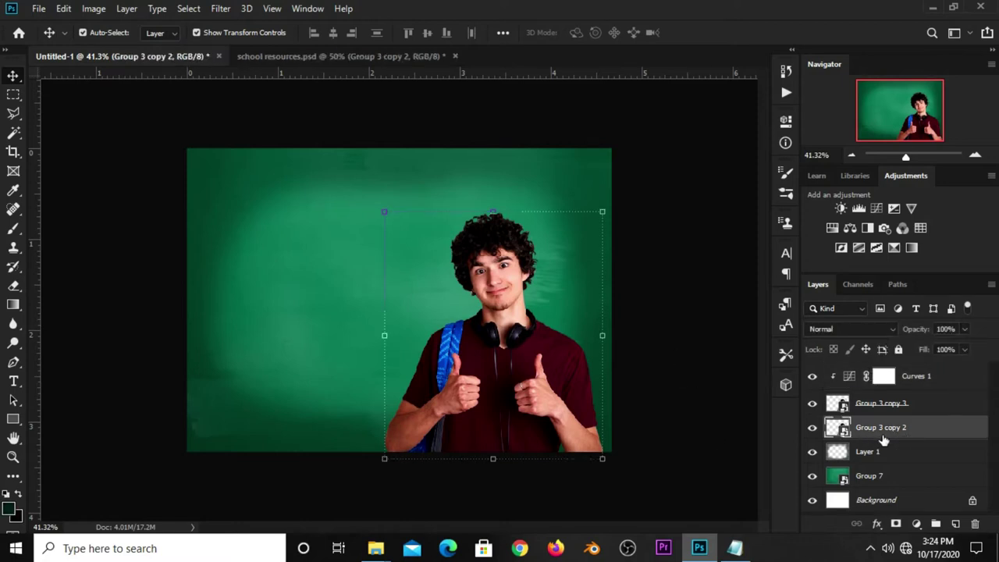
Step: Add a Hue/Saturation layer at Lightness -98 clipped to Group 3 copy 2
left_click(916, 523)
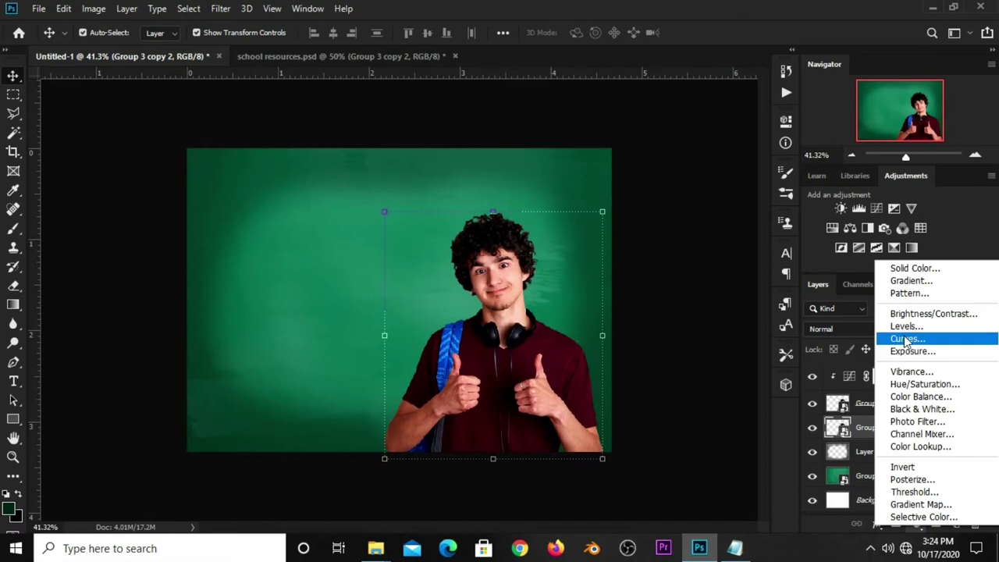
left_click(905, 383)
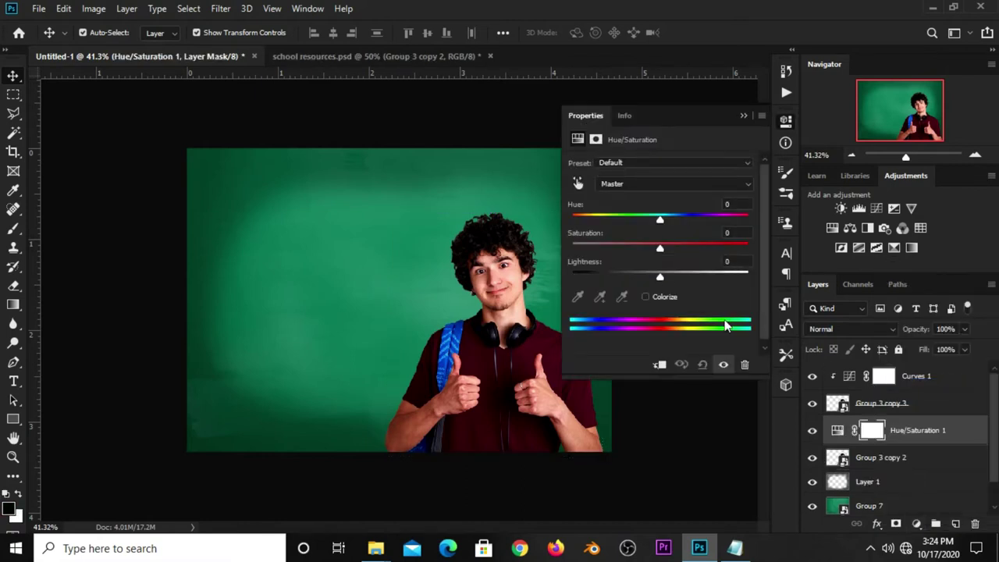
left_click_drag(659, 277, 574, 277)
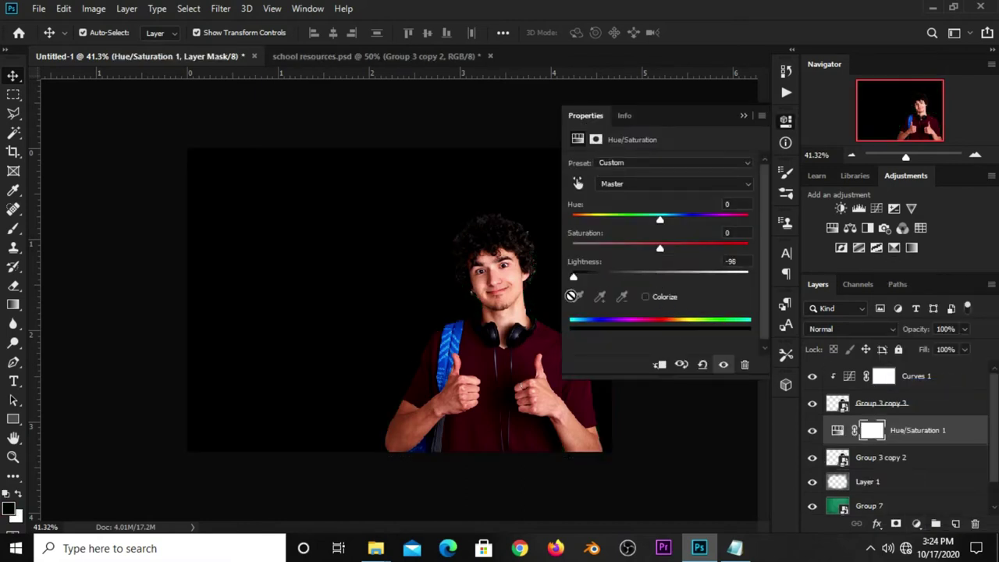
left_click(659, 366)
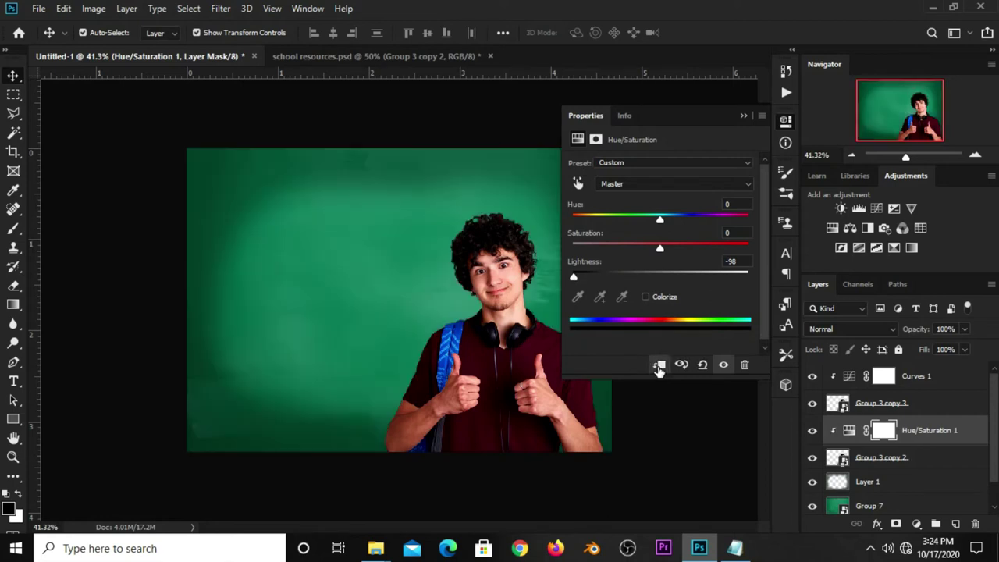
left_click(743, 119)
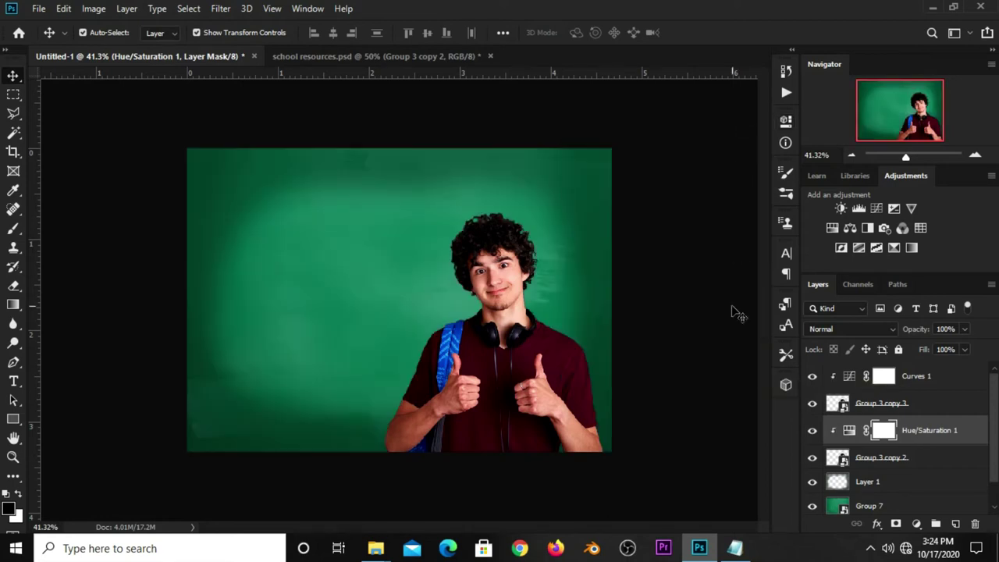
left_click(873, 461)
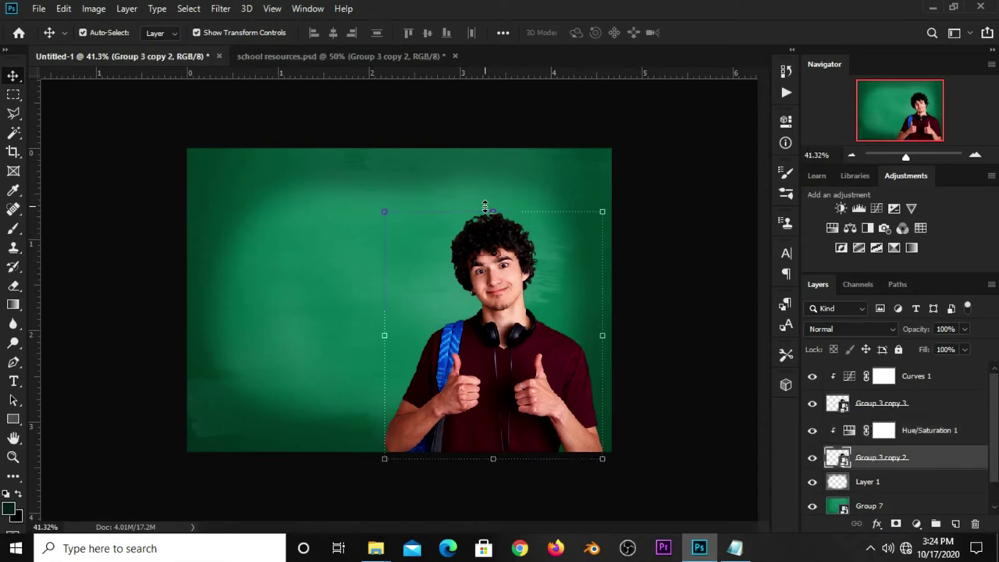
Step: Nudge the blackened Group 3 copy 2 a few pixels right and down behind the student
key("ctrl+t")
right_click(484, 299)
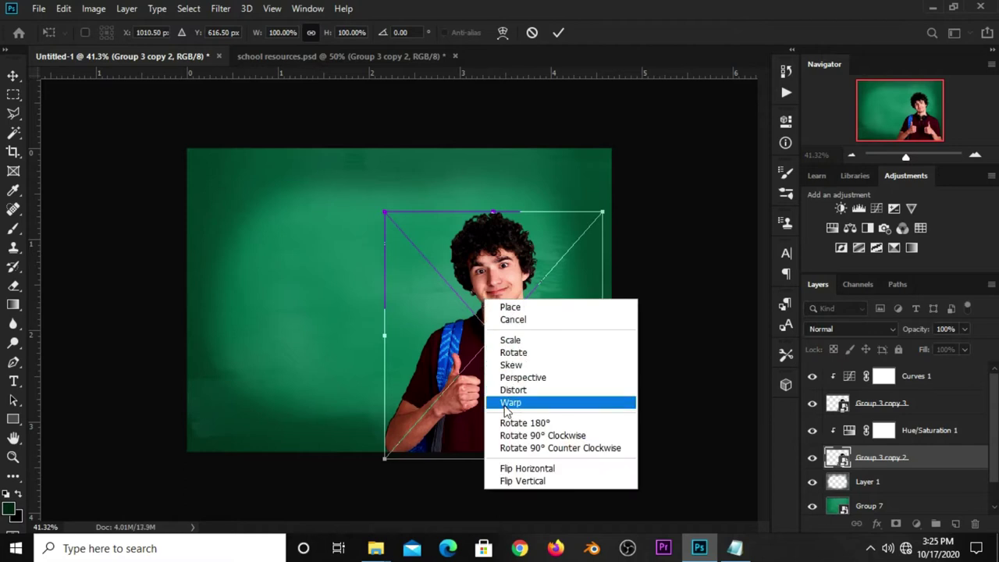
left_click(507, 406)
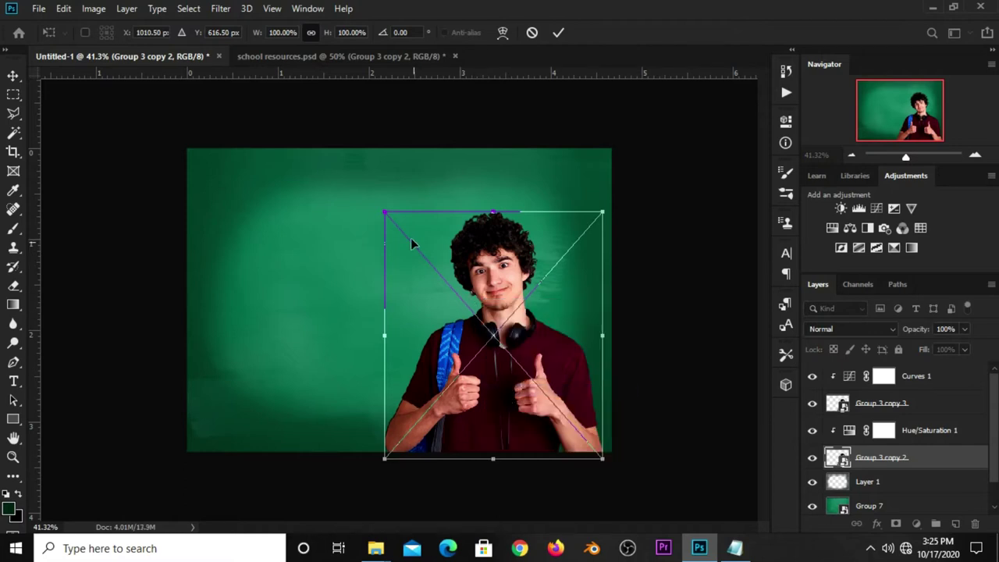
left_click_drag(412, 245, 408, 245)
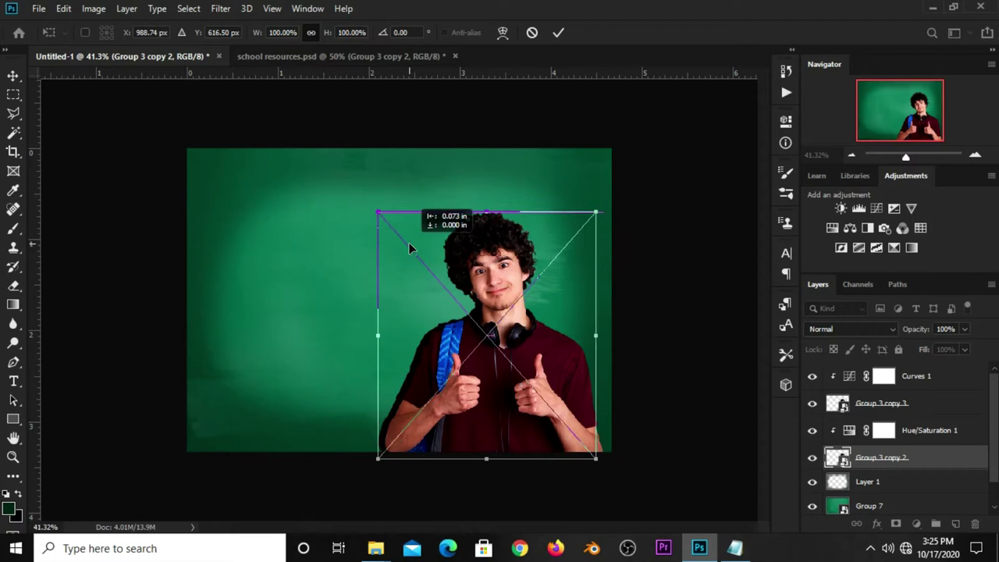
left_click_drag(415, 239, 414, 238)
scroll(414, 239, "up", 1)
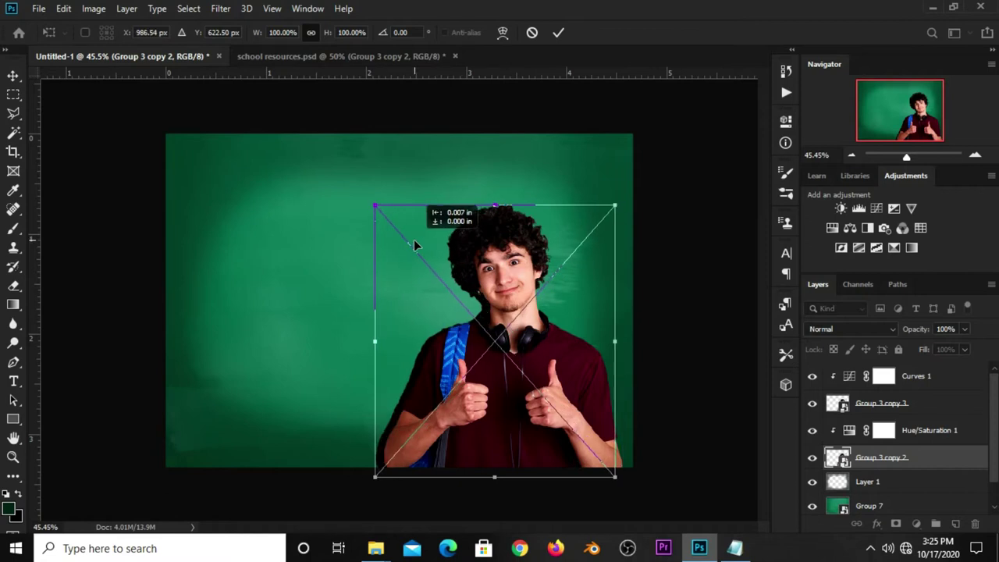
key("Right")
key("Right")
key("Right")
key("Right")
key("Right")
key("Right")
key("Right")
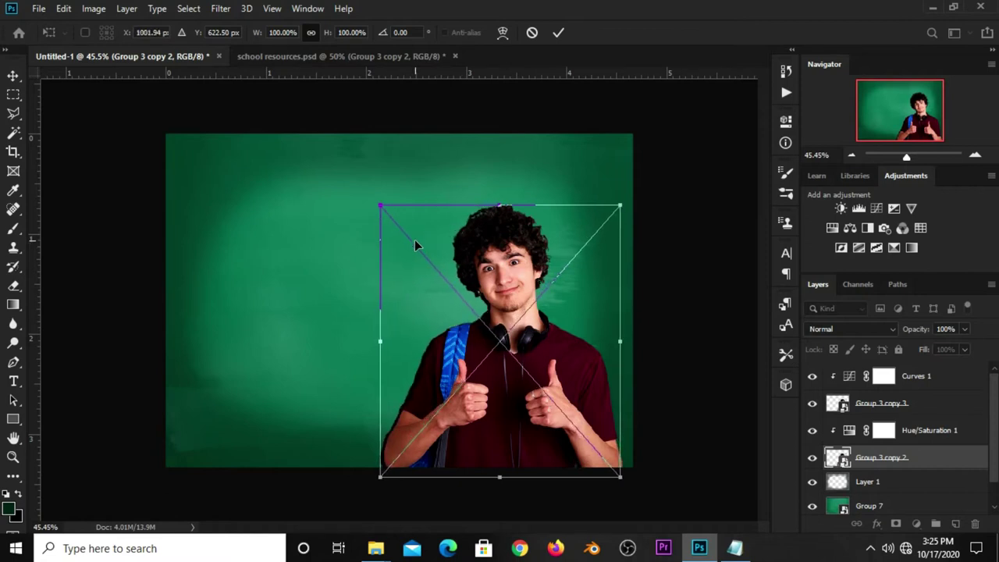
key("Up")
key("Up")
left_click(553, 36)
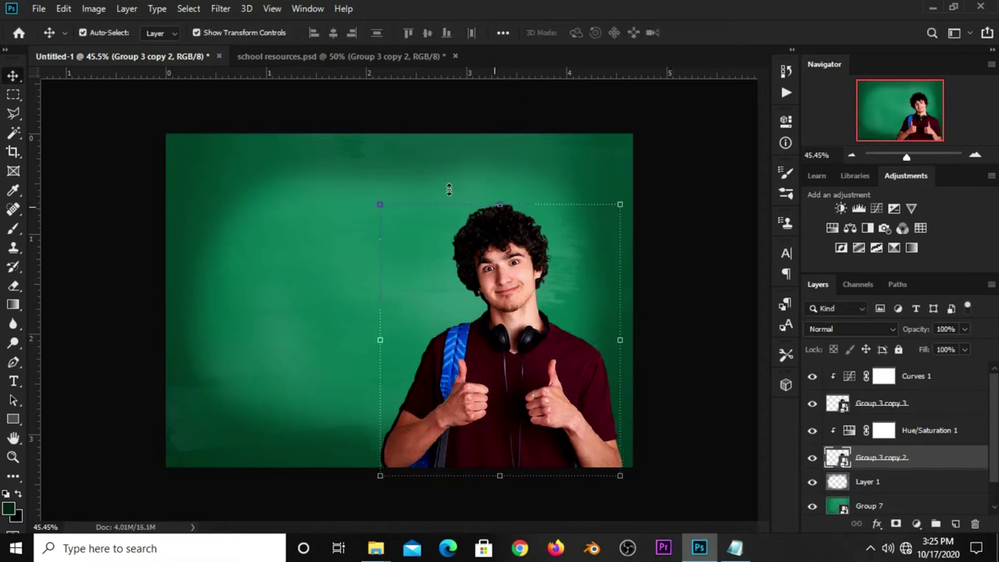
left_click(220, 11)
mouse_move(226, 161)
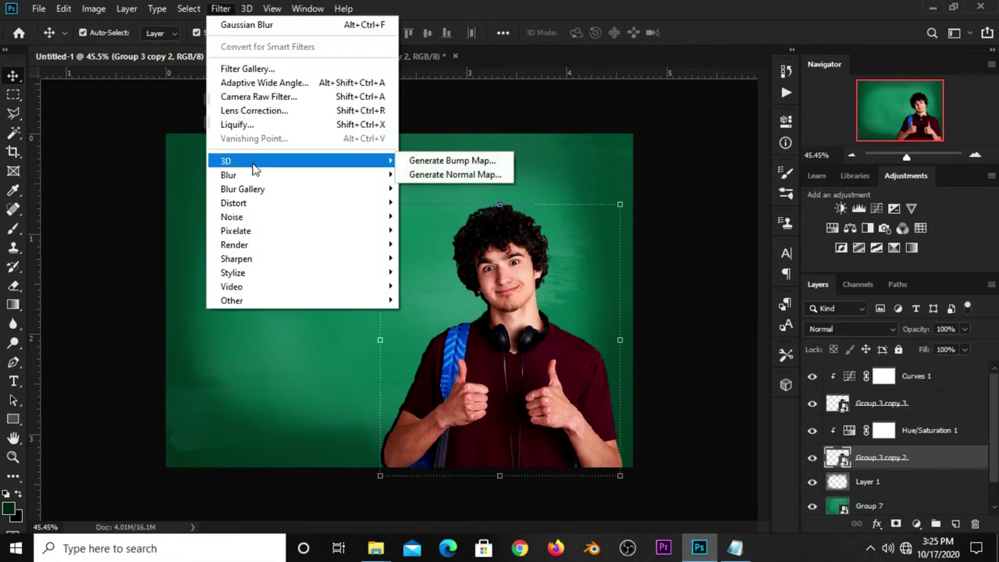
Step: Apply a small-radius Gaussian Blur to the dark shadow copy and set its opacity to 61%
left_click(438, 230)
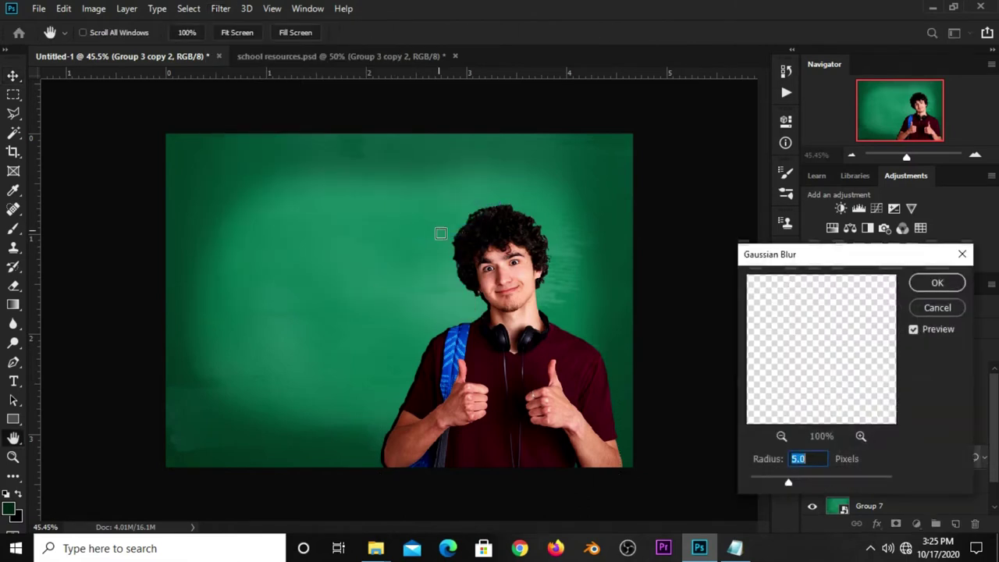
left_click(809, 459)
type("4")
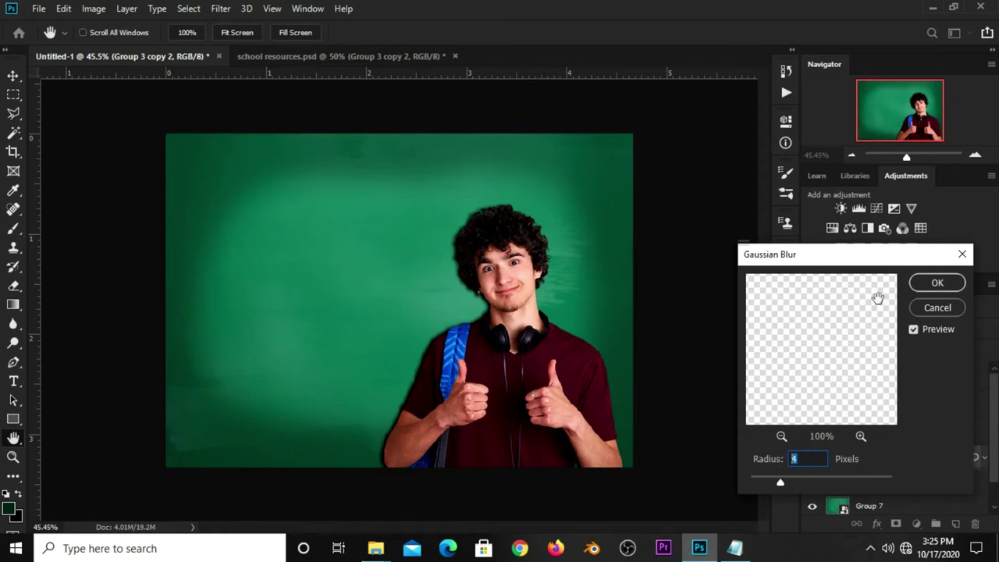
key("Return")
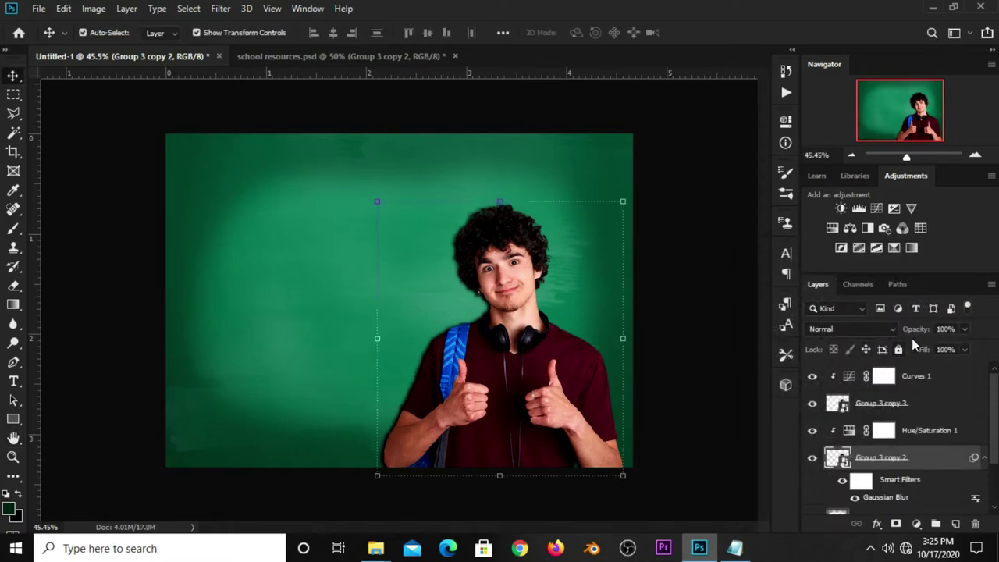
left_click_drag(965, 328, 938, 347)
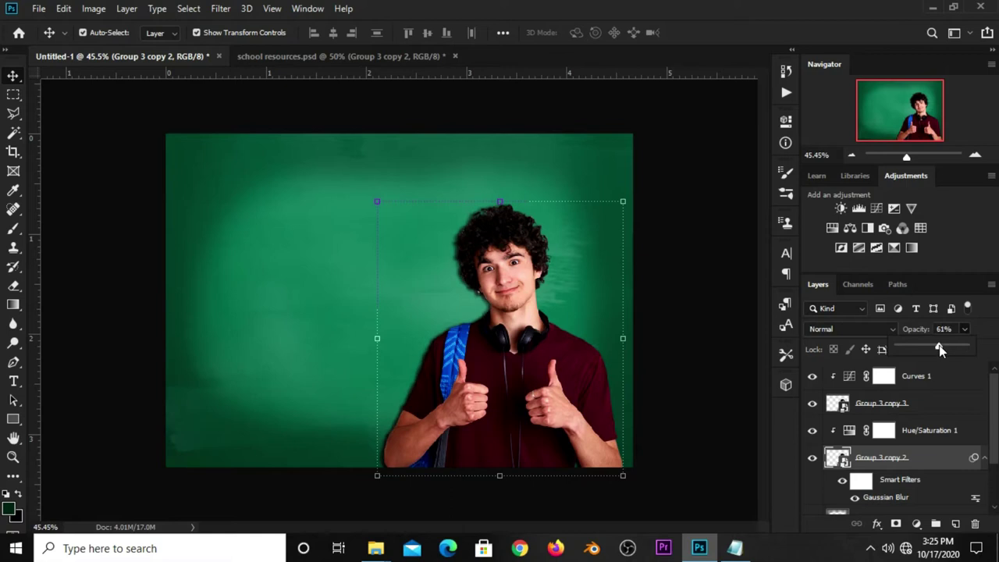
left_click(699, 353)
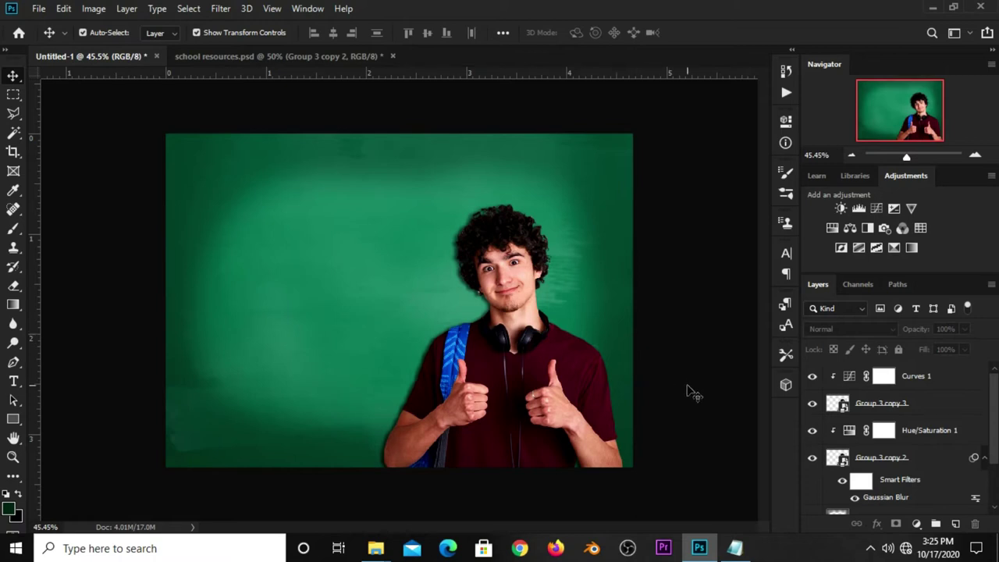
Step: Add an Exposure adjustment layer with Gamma Correction around 0.84
left_click(916, 524)
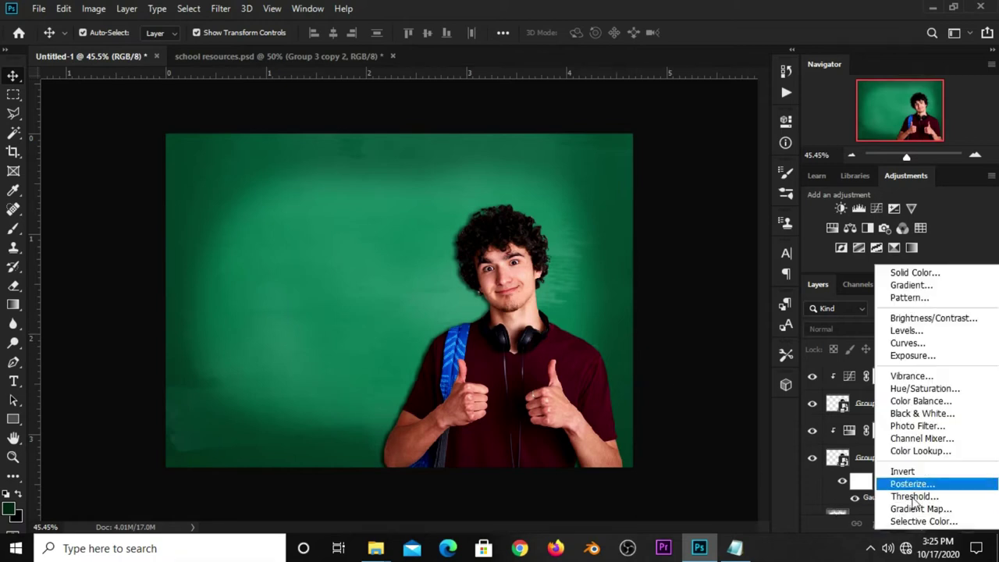
left_click(911, 355)
left_click_drag(661, 256, 671, 253)
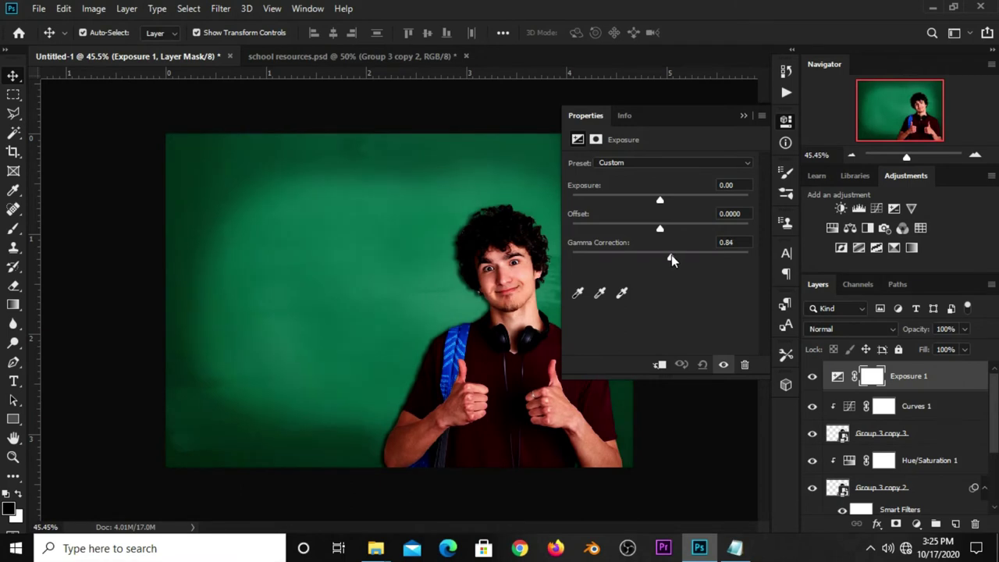
left_click_drag(673, 257, 673, 256)
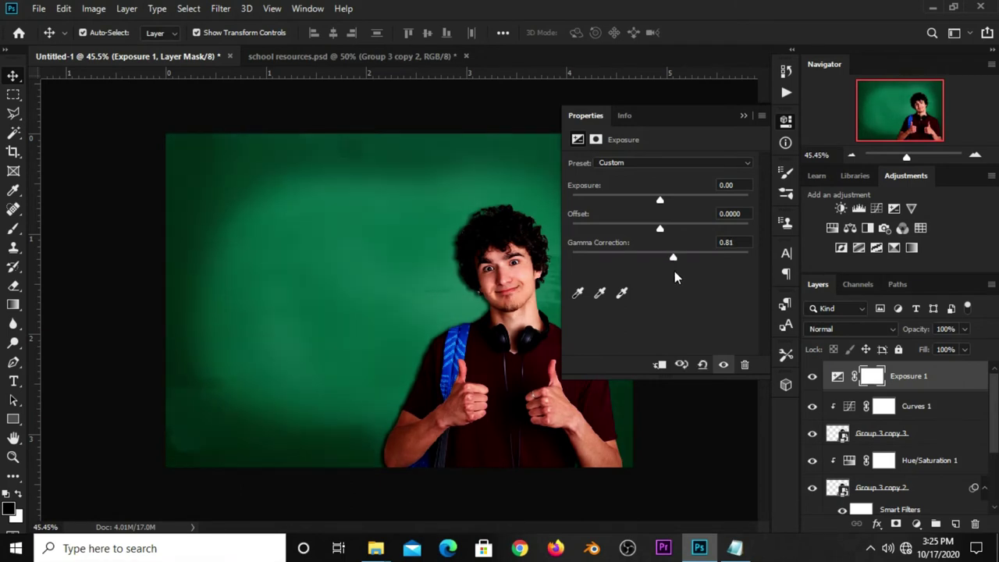
left_click(743, 115)
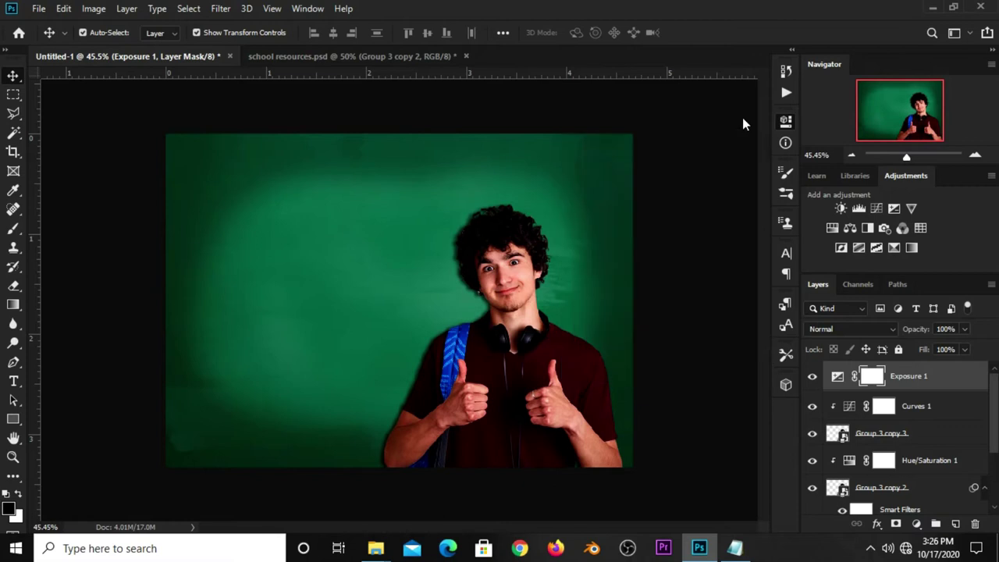
left_click(526, 374)
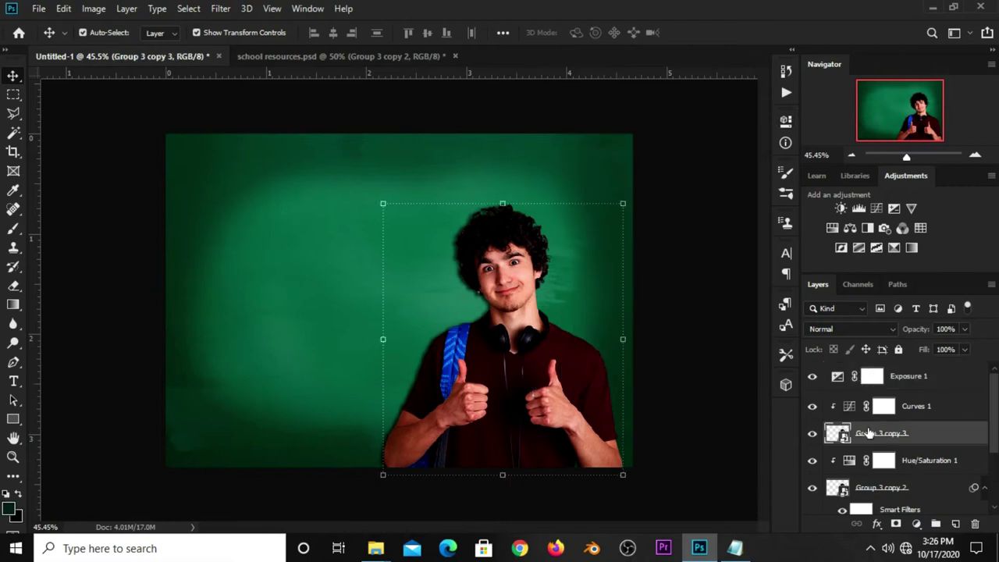
Step: Fill the student's silhouette with black in the Exposure 1 layer mask, then deselect
left_click(836, 433, "ctrl")
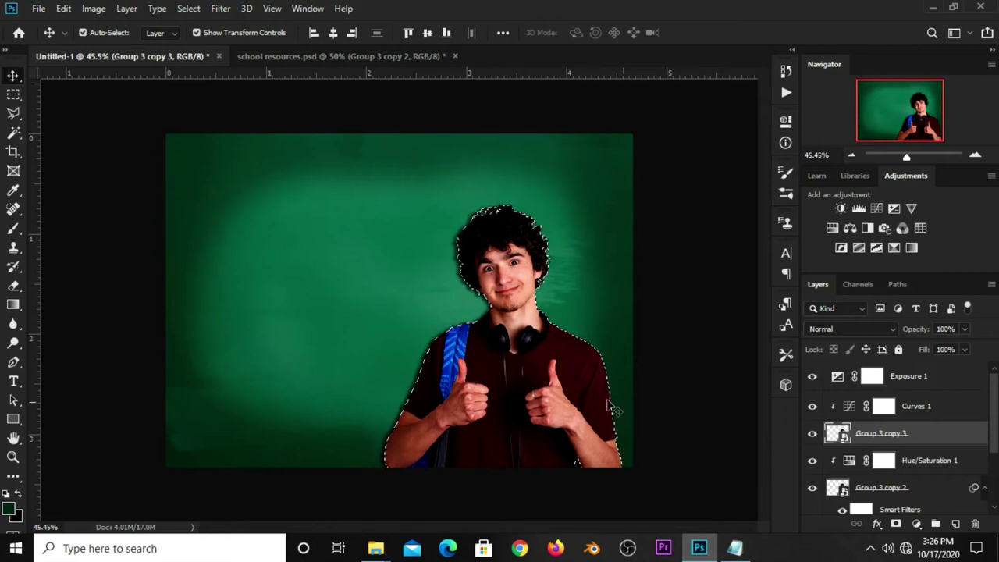
left_click(862, 375)
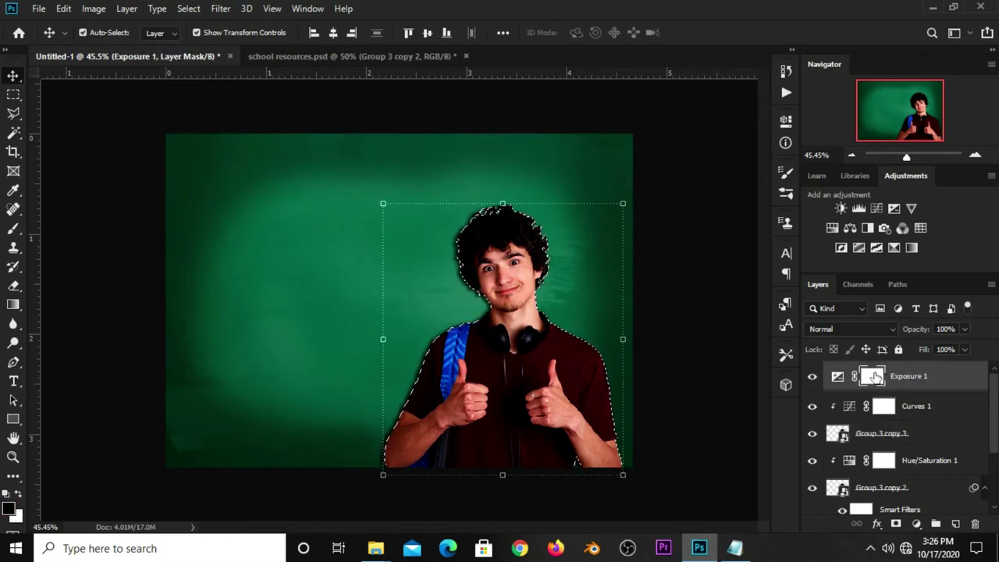
left_click_drag(13, 94, 57, 95)
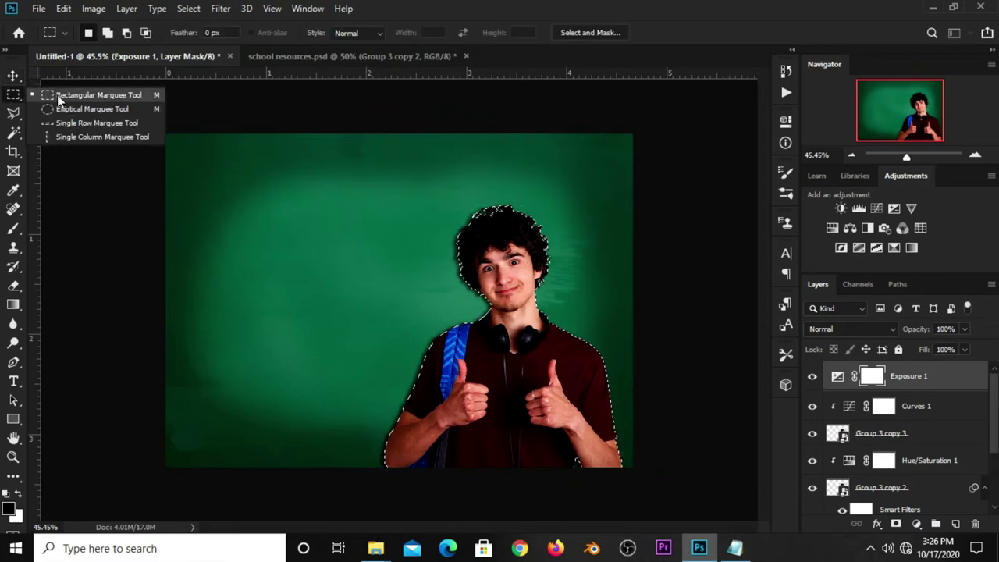
right_click(497, 73)
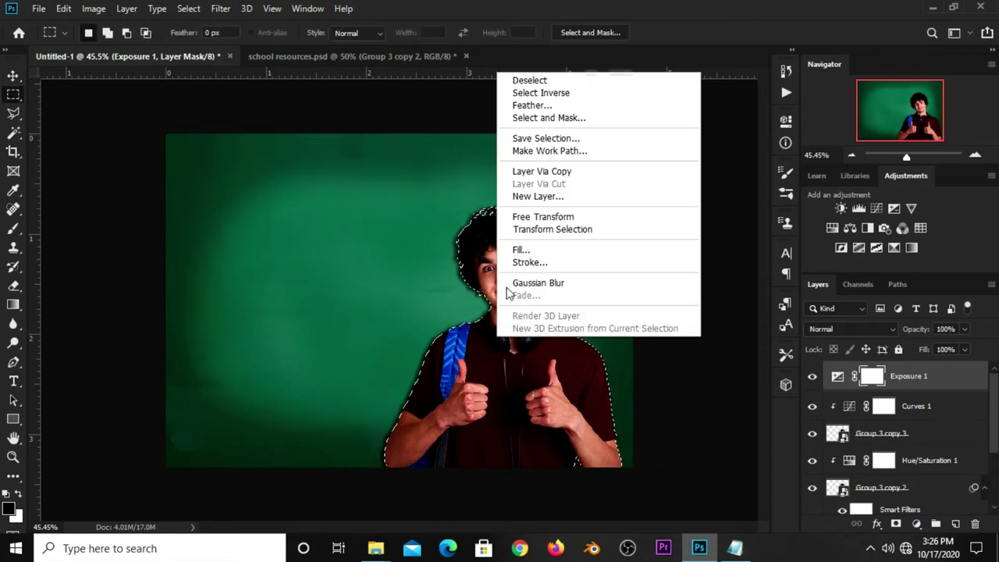
left_click(519, 250)
left_click(486, 131)
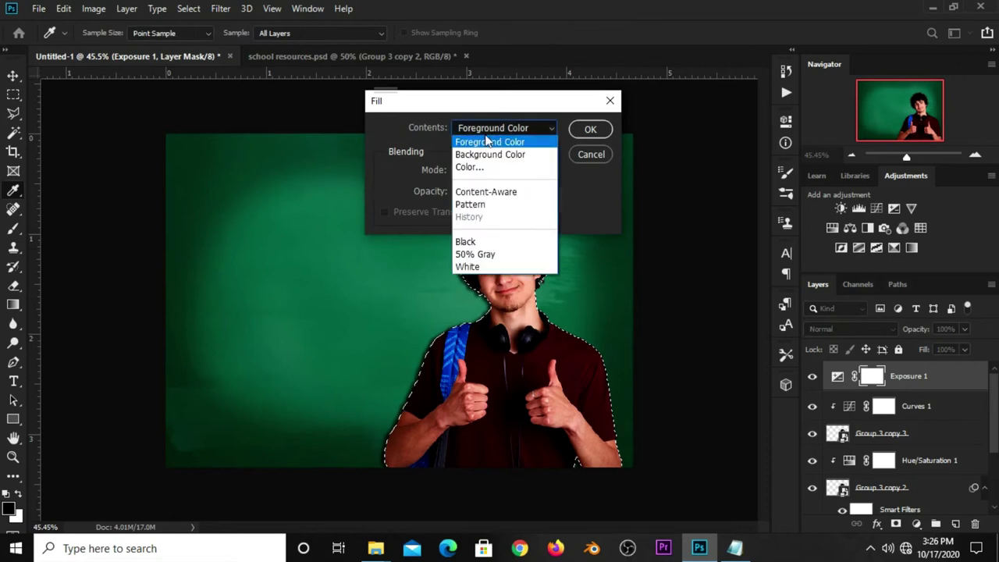
left_click(482, 145)
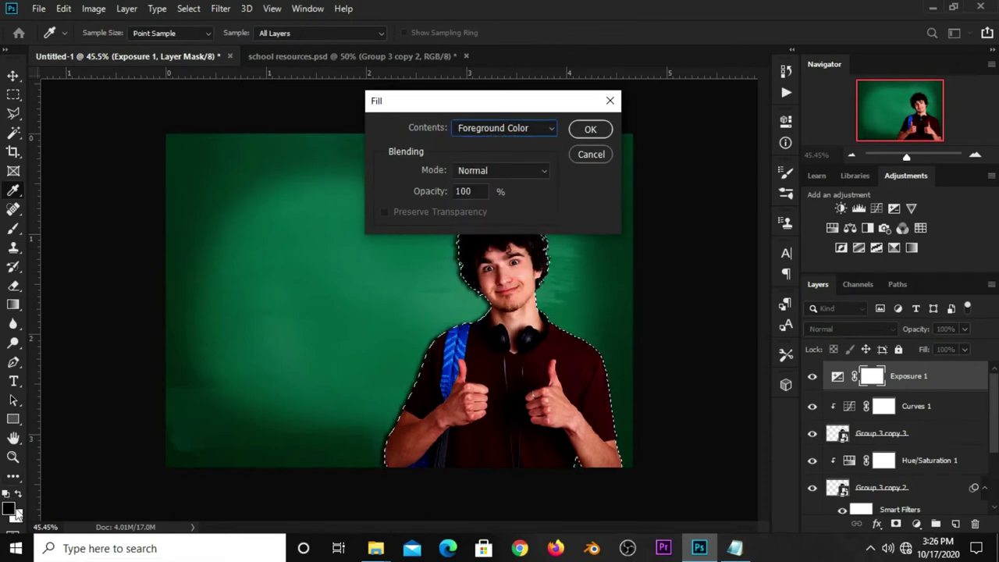
left_click(591, 130)
key("m")
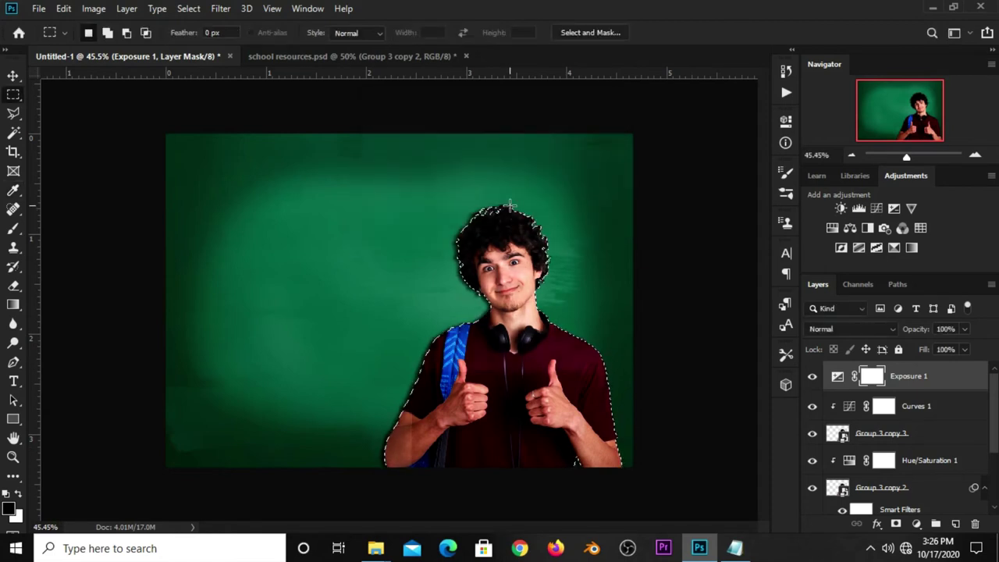
key("ctrl+d")
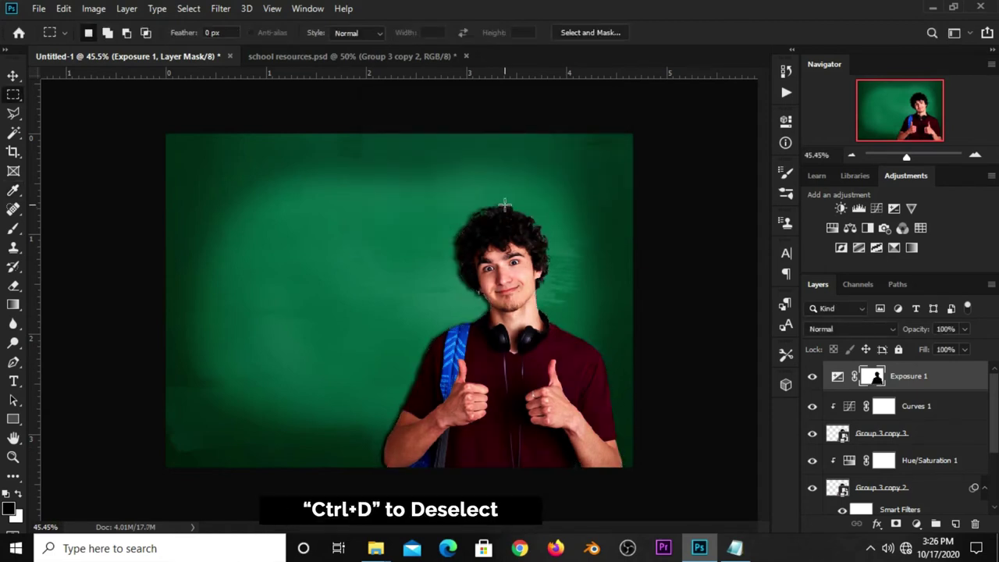
key("v")
left_click(658, 304)
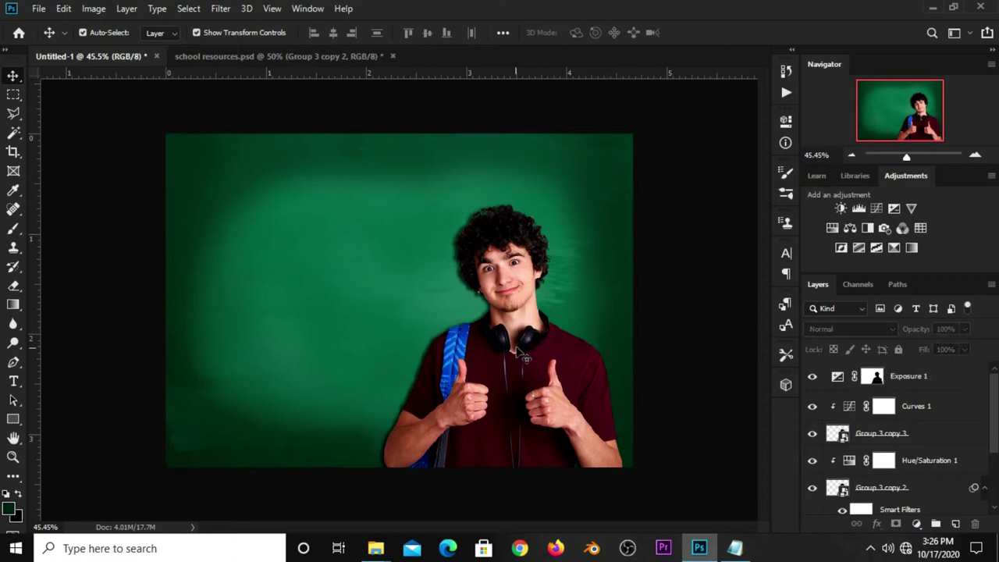
Step: Place two vertical guides over the chalkboard's left half and ready Sketch Block Bold text
left_click_drag(32, 419, 382, 433)
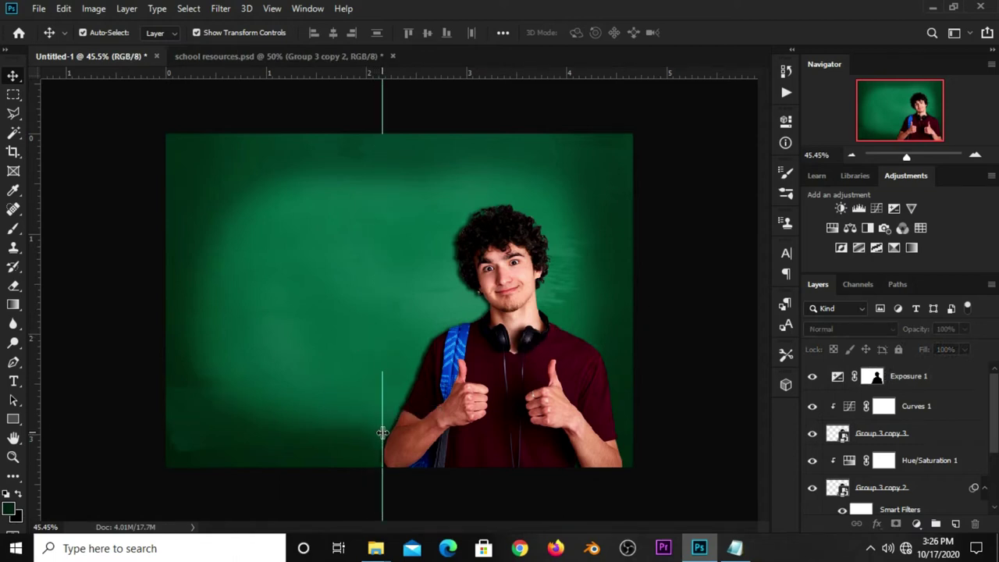
left_click_drag(33, 429, 190, 441)
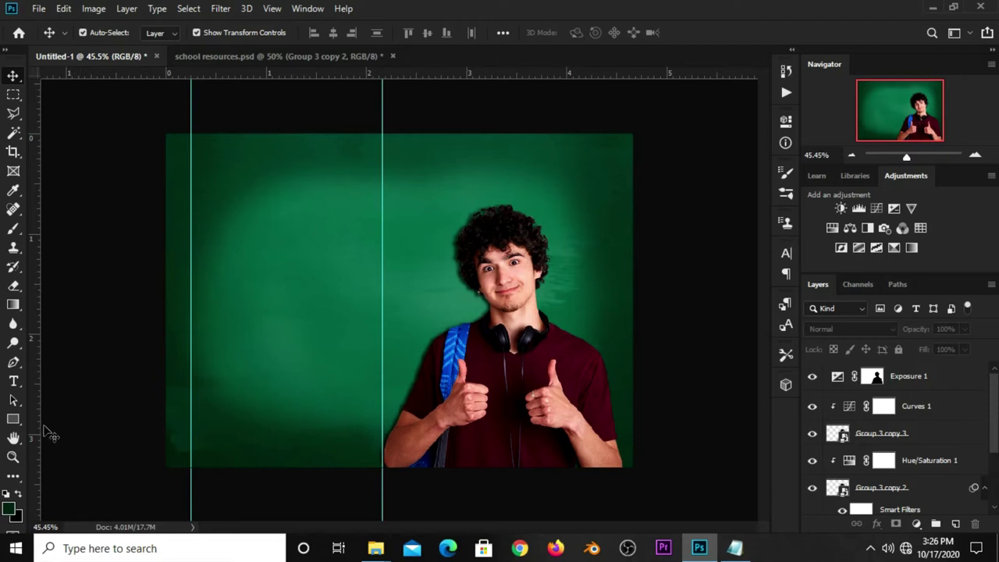
left_click(16, 382)
left_click(60, 378)
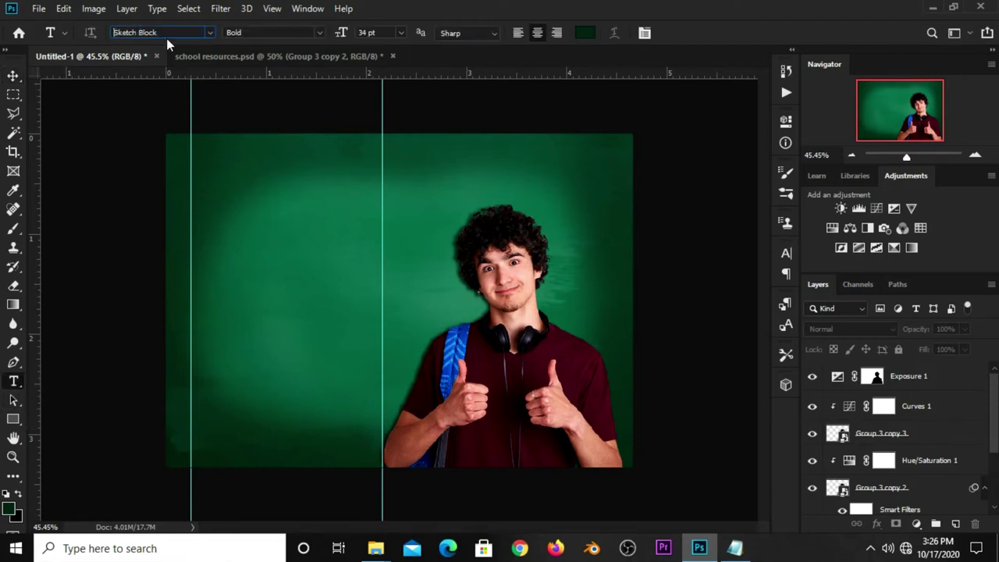
left_click(107, 32)
left_click(14, 77)
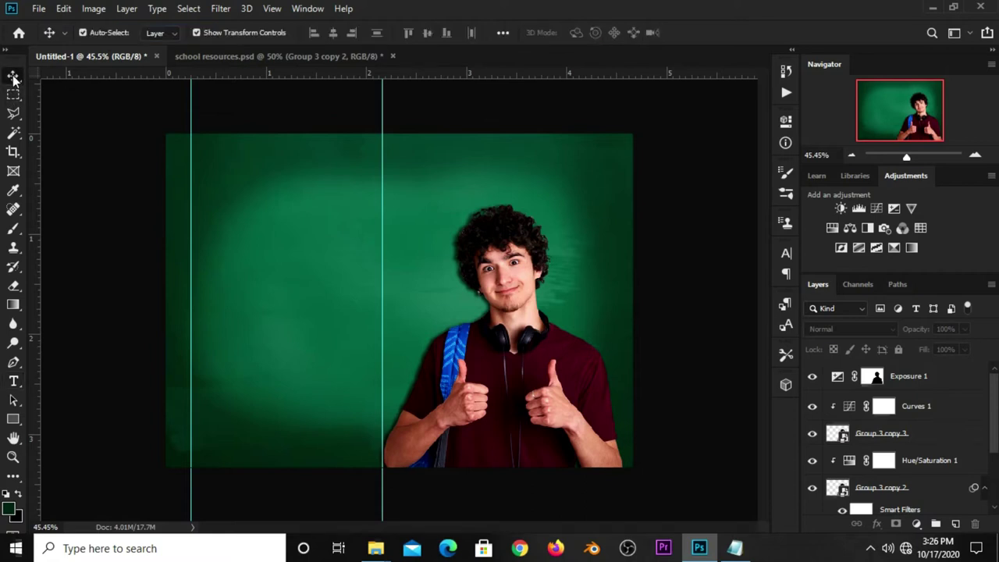
left_click(15, 382)
left_click(60, 378)
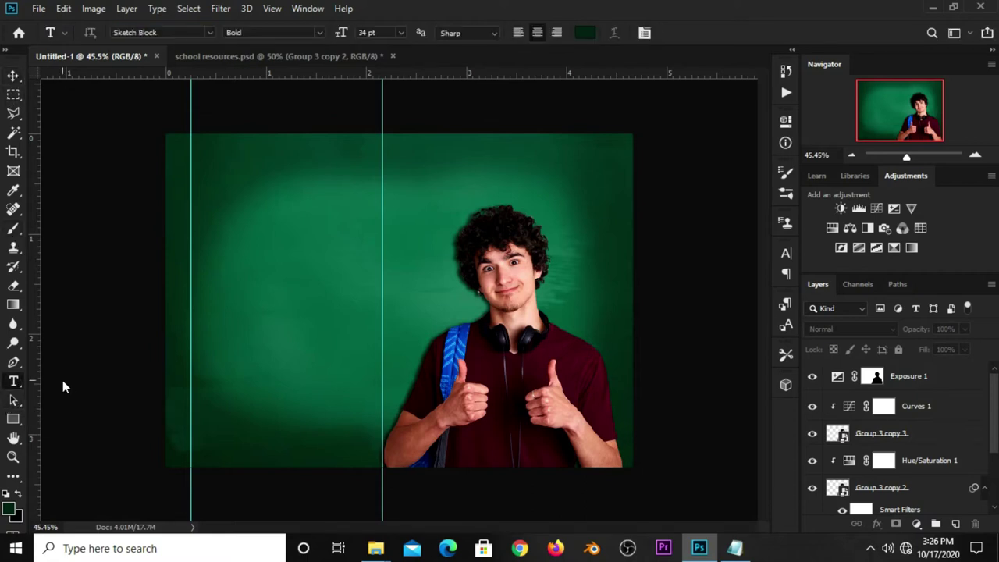
Step: Copy the word 'online' from the Notepad banner notes and return to Photoshop
left_click(737, 550)
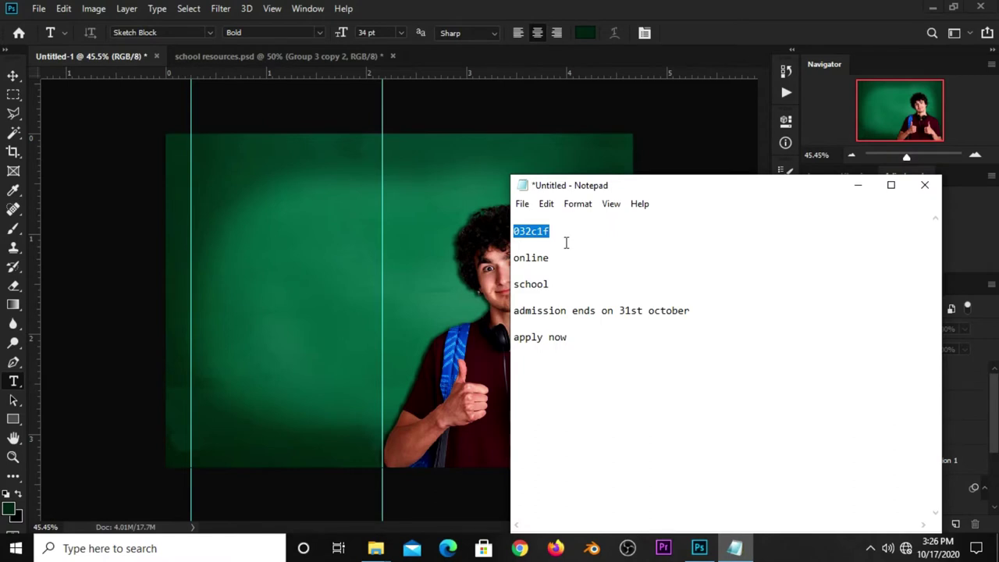
left_click_drag(556, 258, 513, 257)
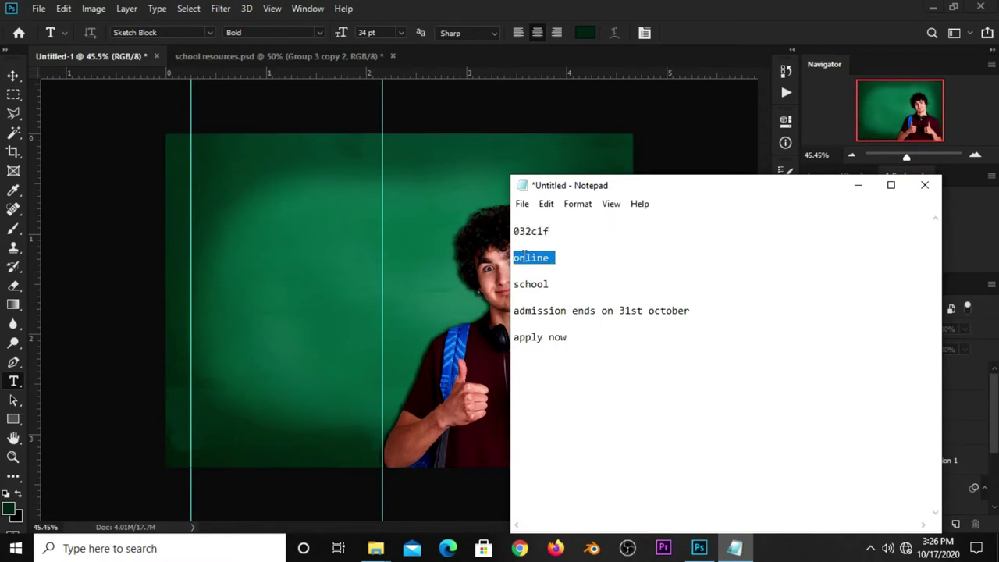
right_click(526, 256)
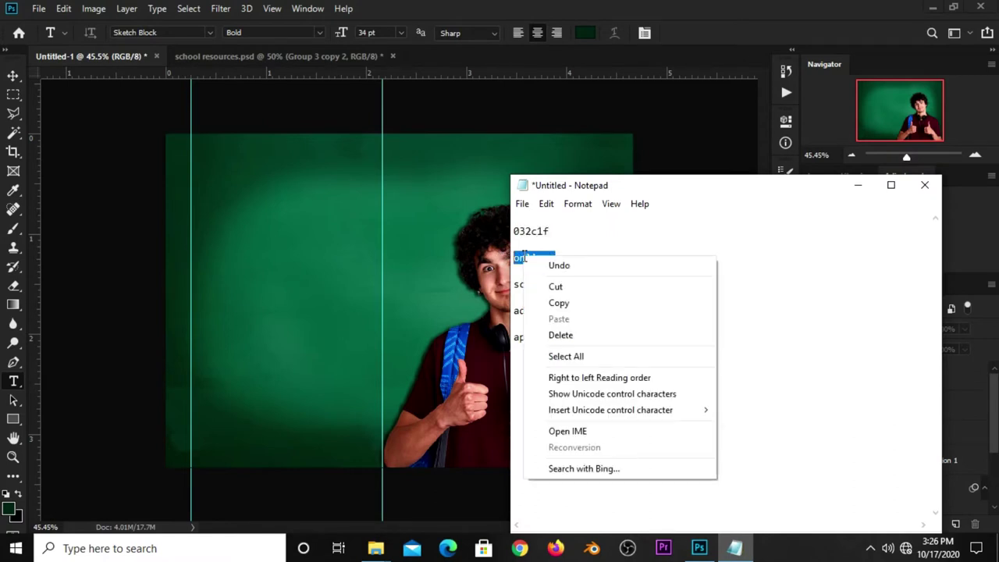
left_click(561, 304)
left_click(641, 254)
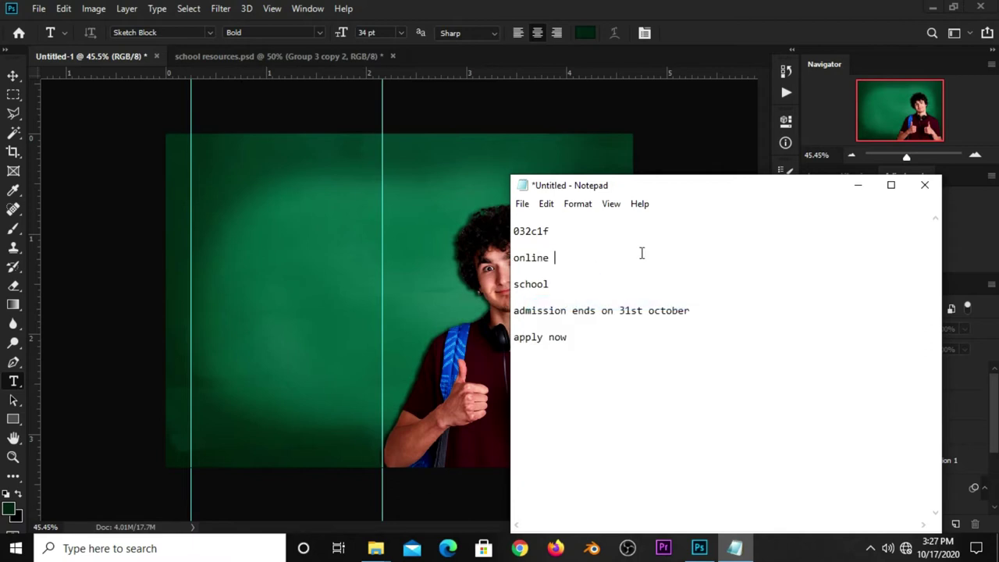
left_click(694, 37)
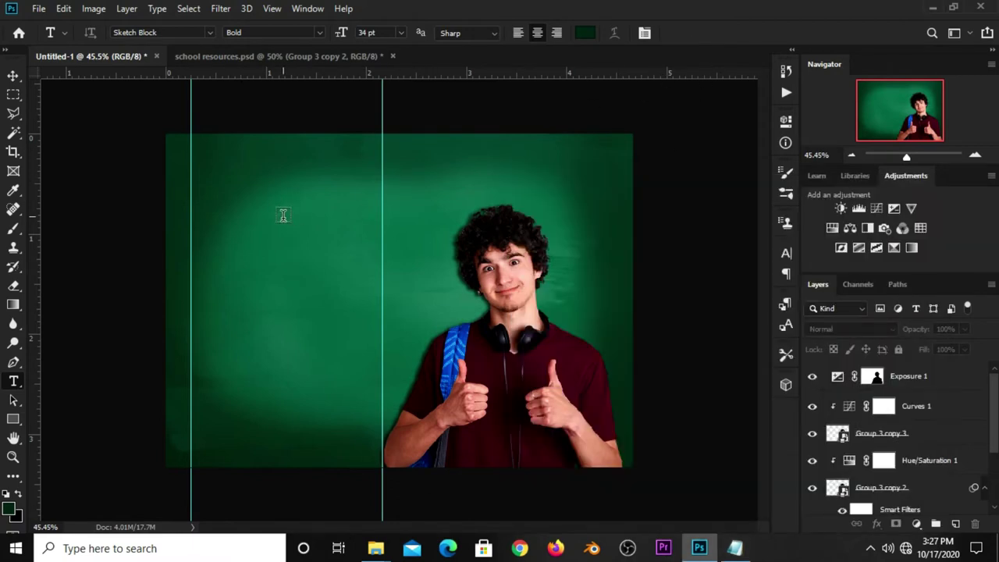
Step: Set the text colour to white #ffffff
left_click(586, 33)
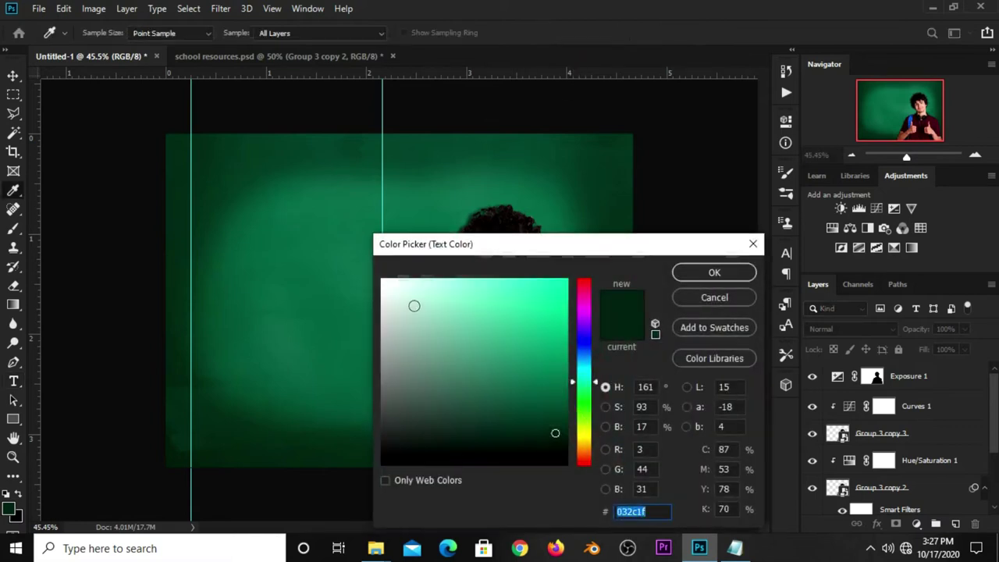
left_click_drag(412, 305, 372, 268)
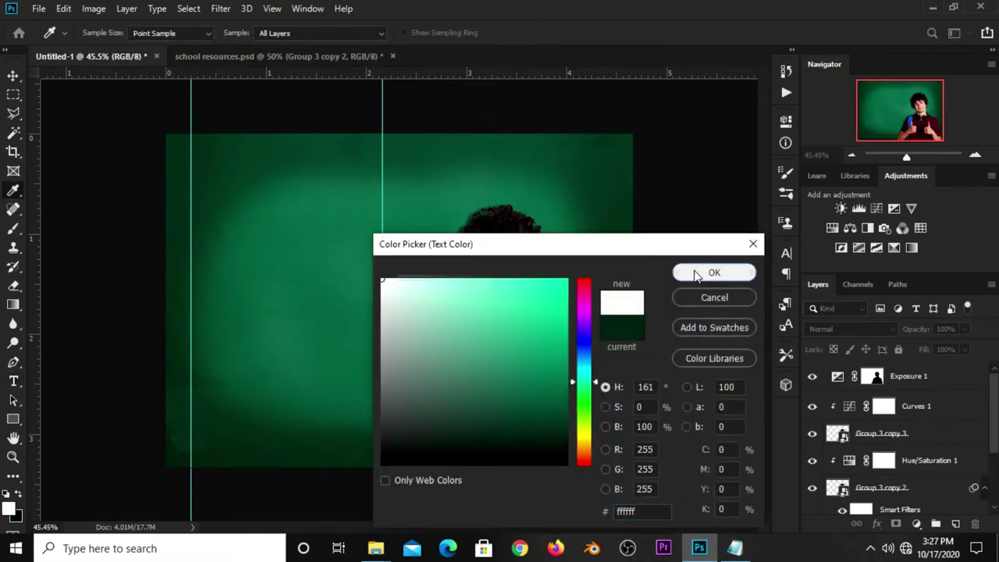
left_click(691, 270)
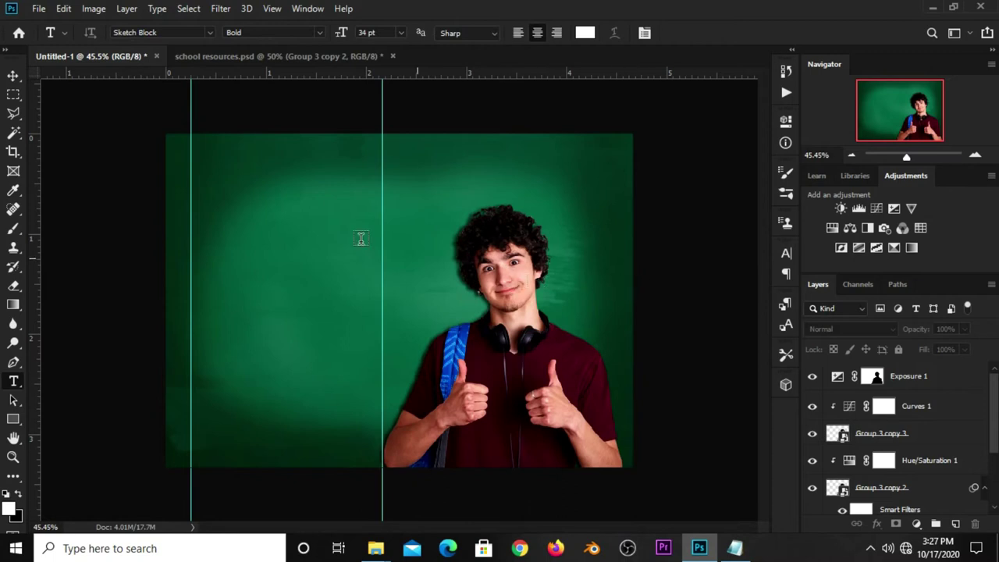
Step: Type ONLINE in Sketch Block on the chalkboard and move it between the guides
left_click(214, 199)
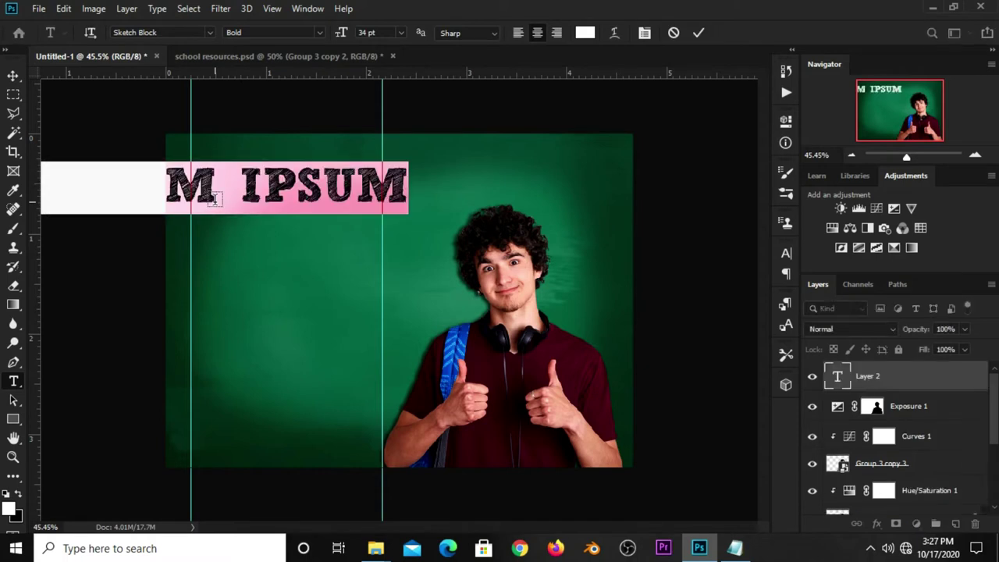
type("OUTLINE")
left_click(698, 35)
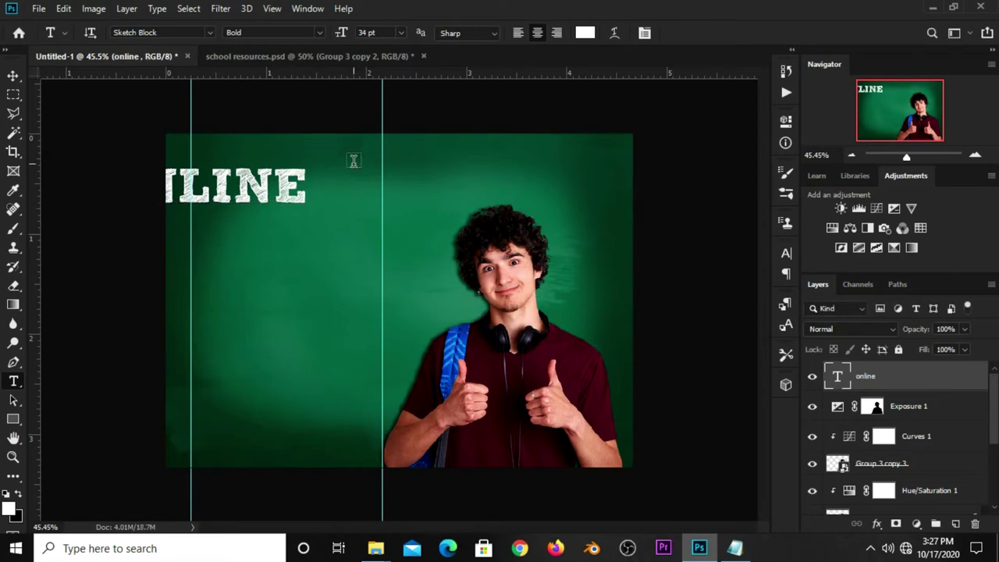
key("v")
left_click_drag(246, 192, 337, 226)
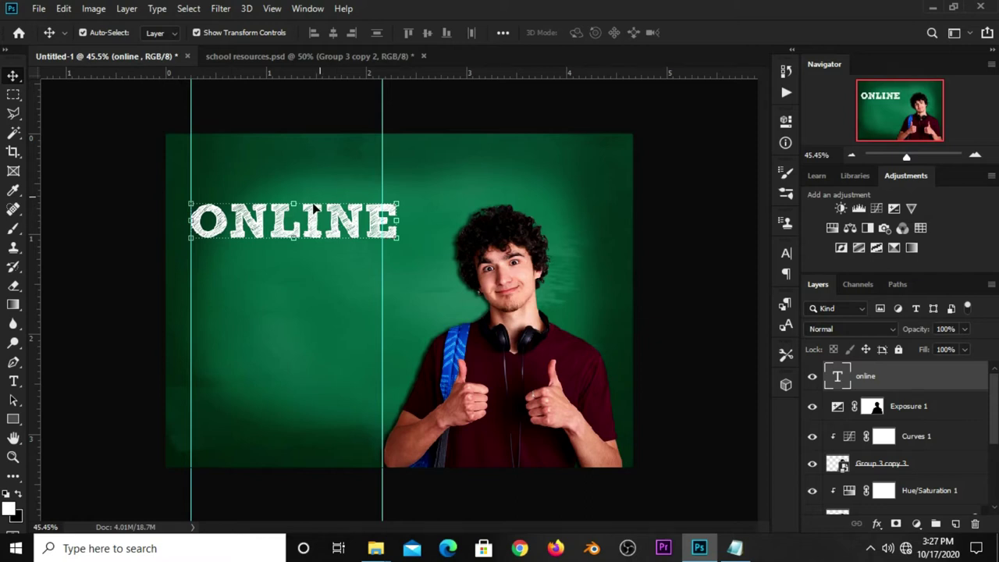
Step: Align the right vertical guide with ONLINE's right edge and reselect the ONLINE text
left_click(786, 254)
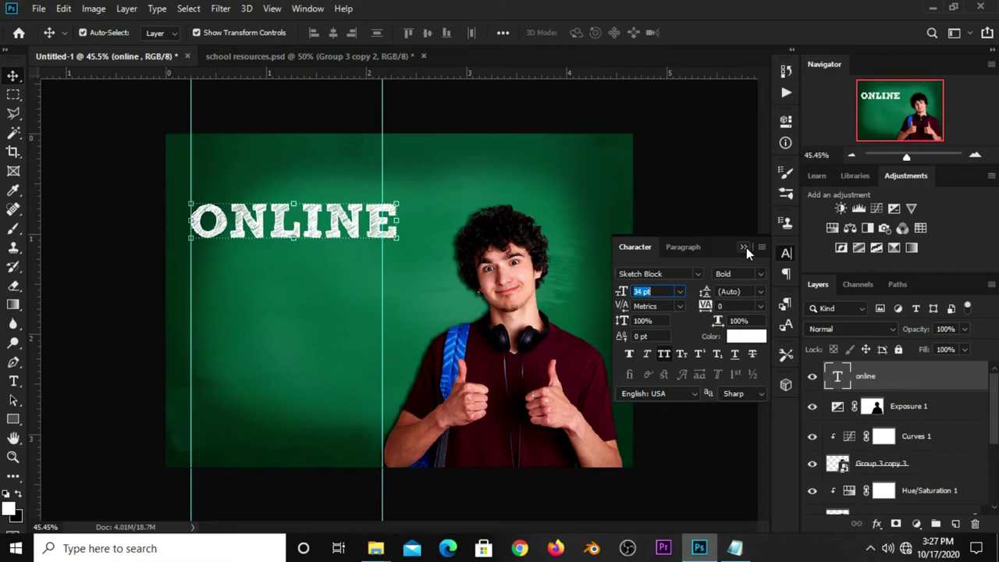
left_click(746, 247)
left_click_drag(382, 298, 396, 298)
left_click(451, 123)
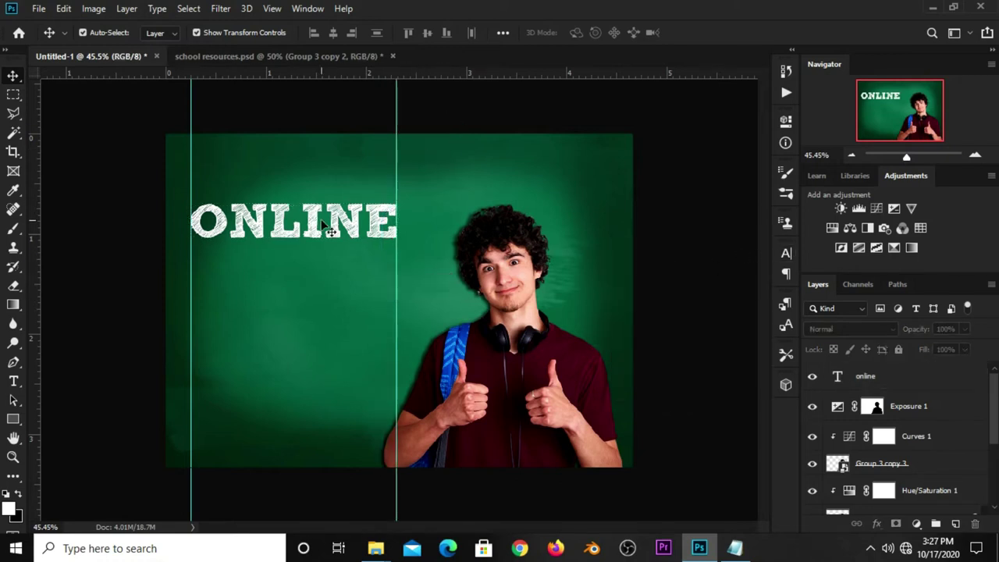
left_click(320, 226)
Step: Duplicate ONLINE onto a line below and change the copy to read SCHOOL
left_click_drag(315, 220, 314, 264)
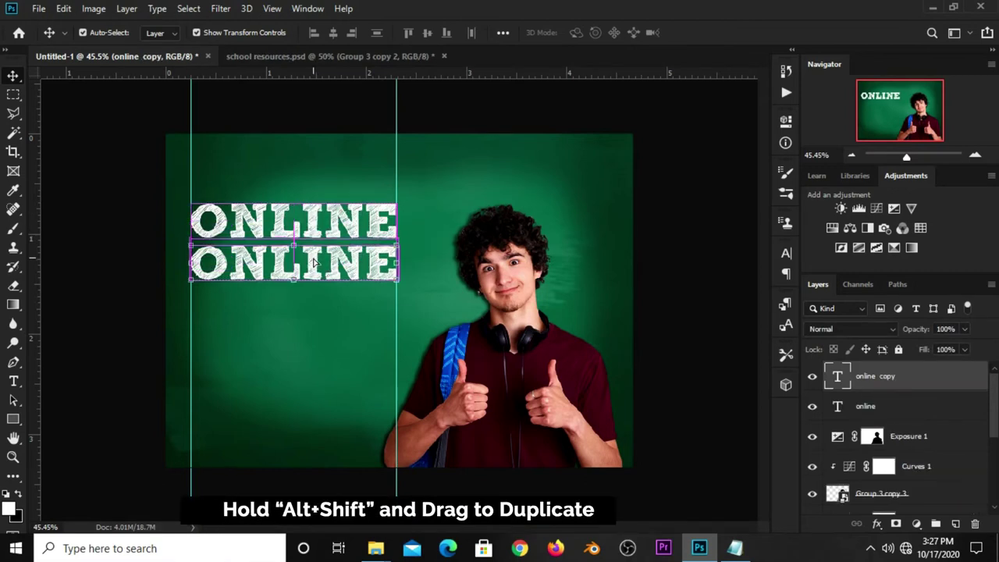
left_click(13, 382)
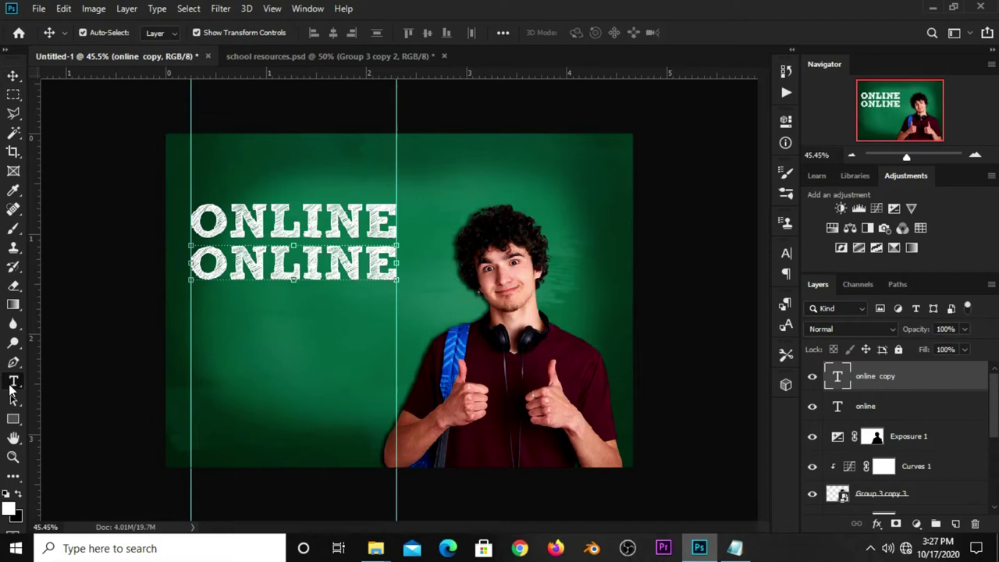
left_click(256, 264)
key("ctrl+a")
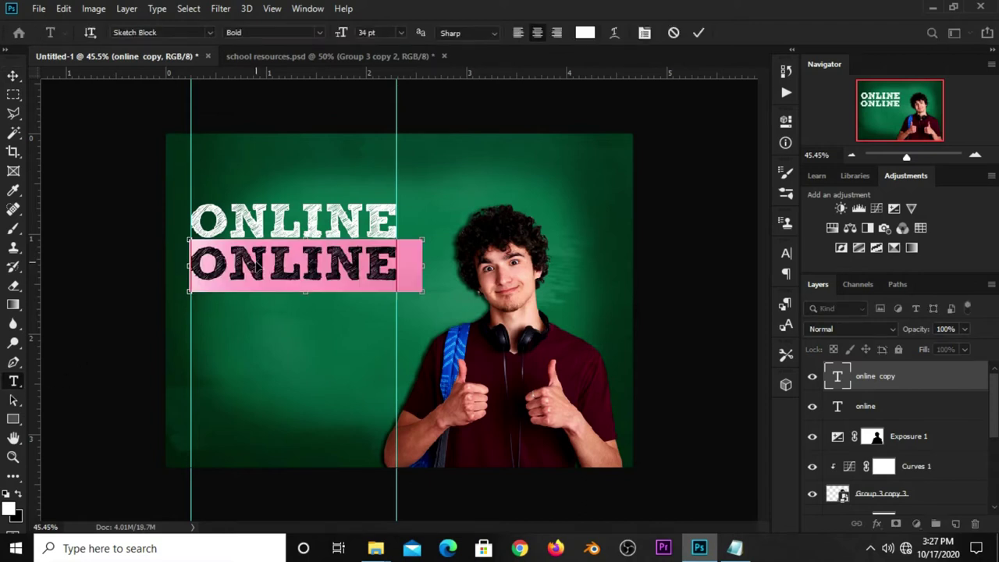
type("SCHOO")
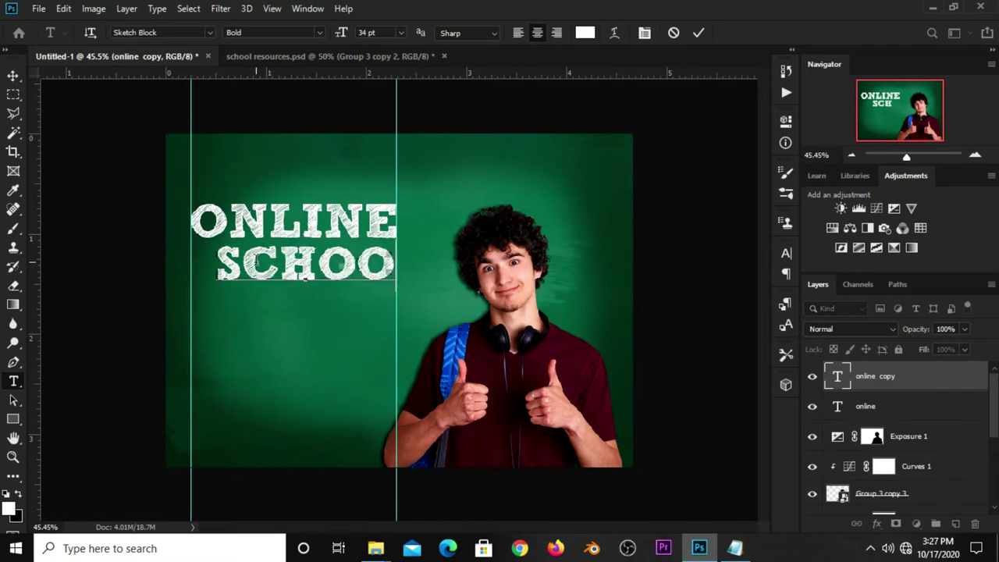
type("L")
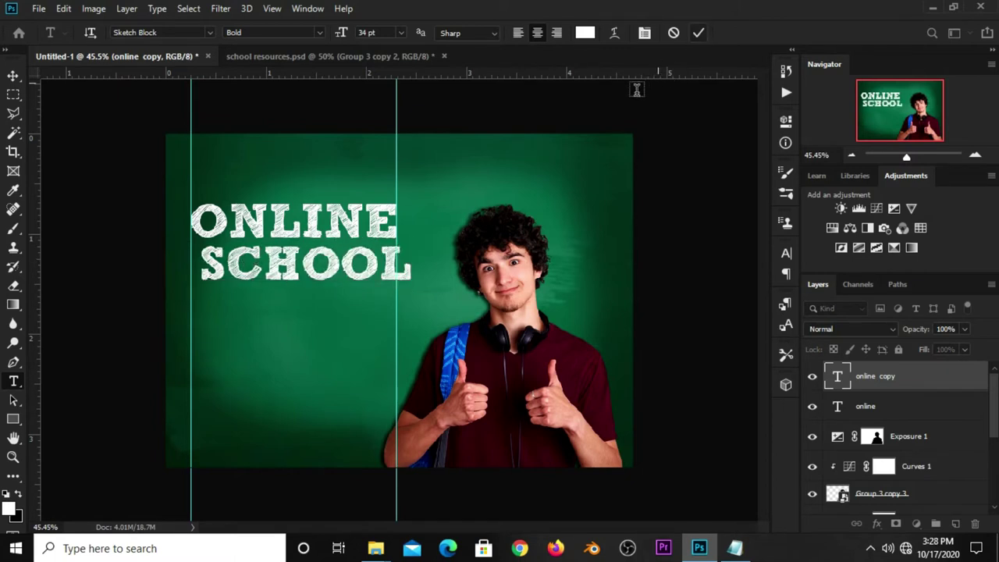
key("ctrl+Return")
Step: Shrink SCHOOL slightly to match ONLINE's width and nudge it left against the guide
key("v")
key("shift+Left")
key("shift+Left")
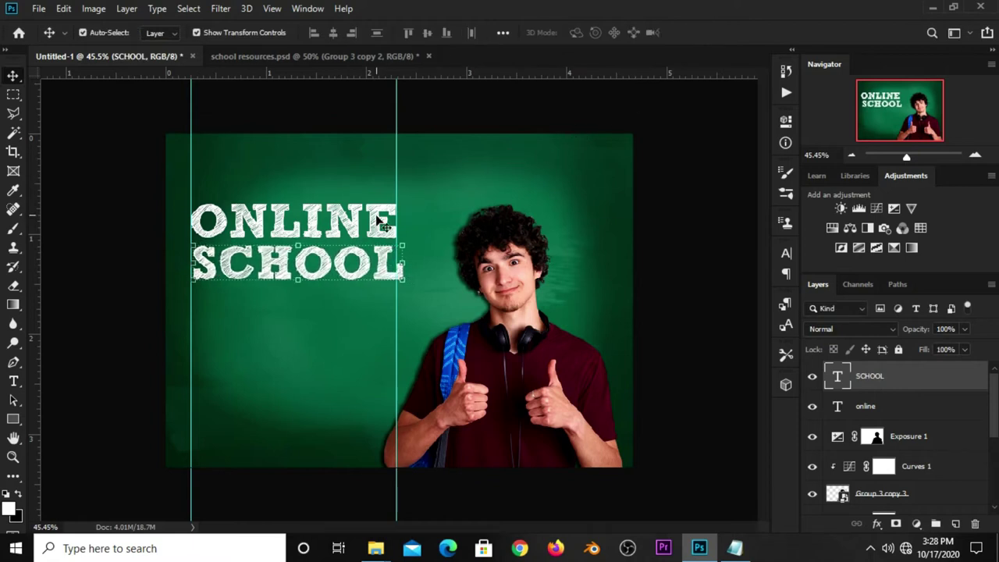
left_click(406, 280)
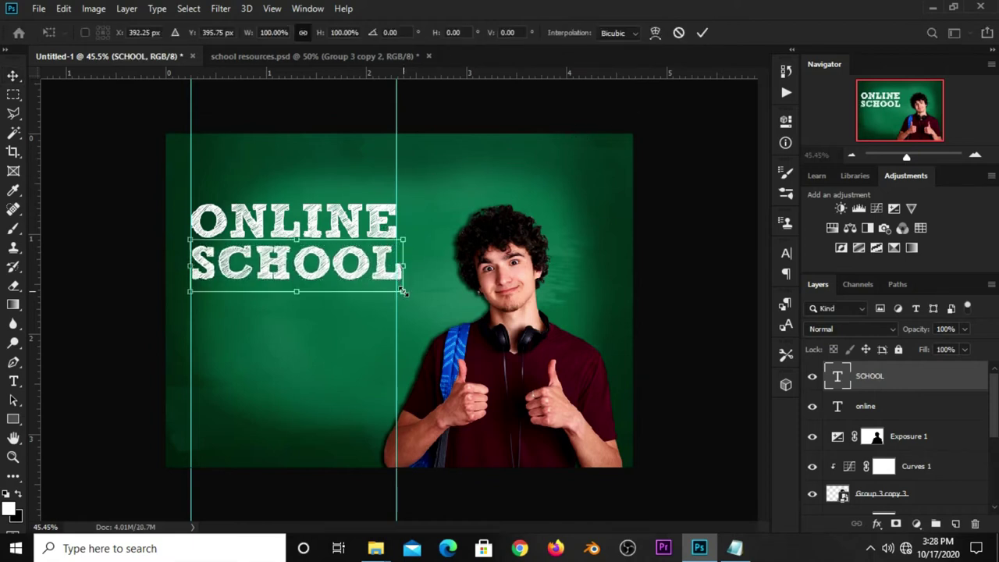
left_click_drag(402, 290, 400, 288)
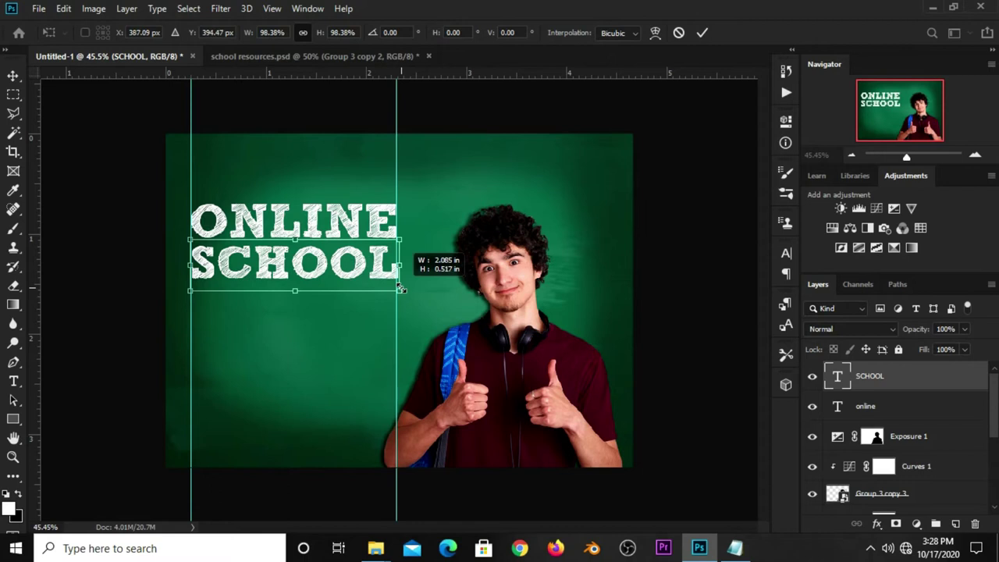
key("Return")
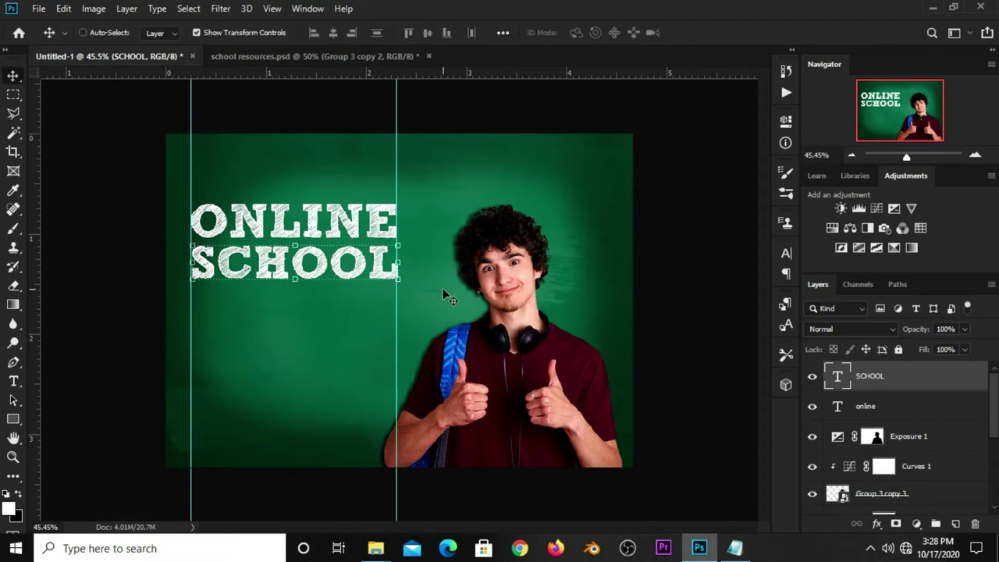
key("Left")
key("Left")
key("Left")
key("Left")
key("Left")
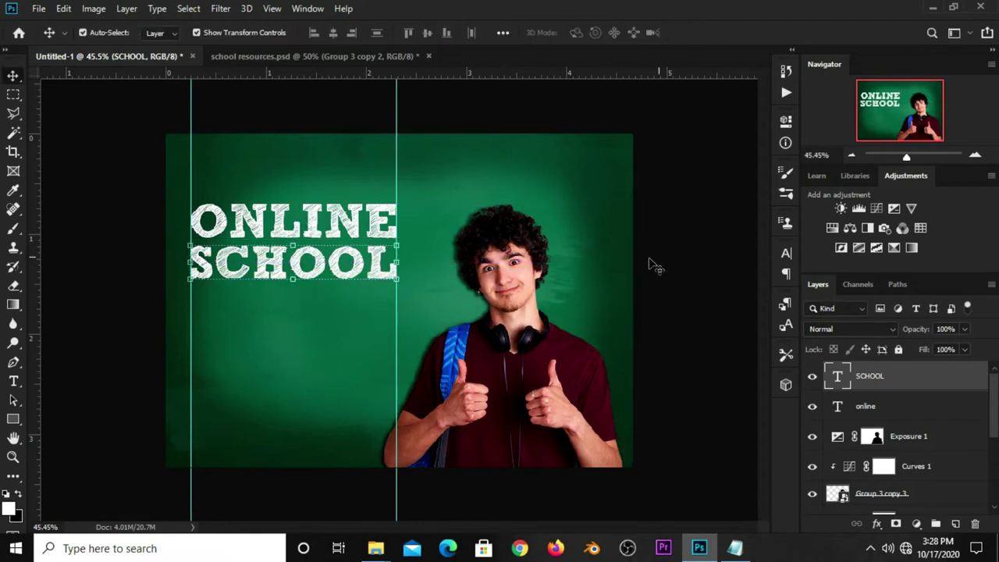
Step: Move ONLINE SCHOOL slightly lower, nudge SCHOOL up, and load SCHOOL's letters as a selection
left_click(290, 231, "shift")
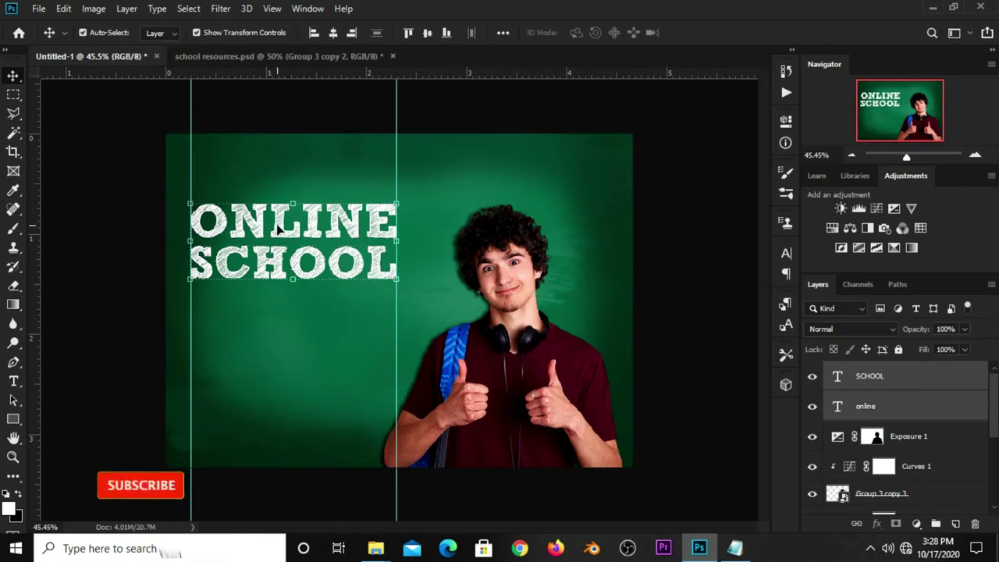
key("ctrl+t")
left_click_drag(290, 231, 290, 245)
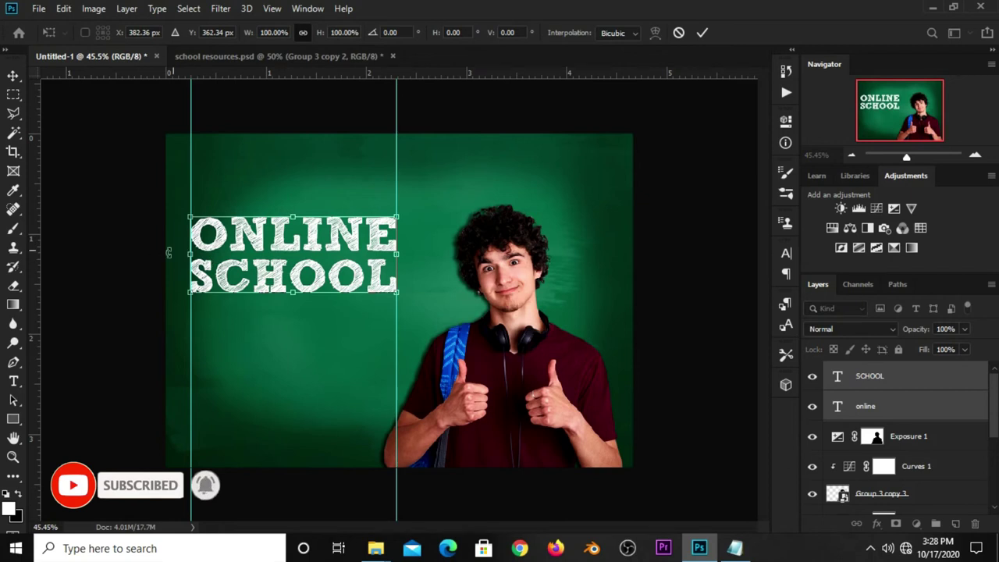
left_click(702, 32)
left_click(326, 286)
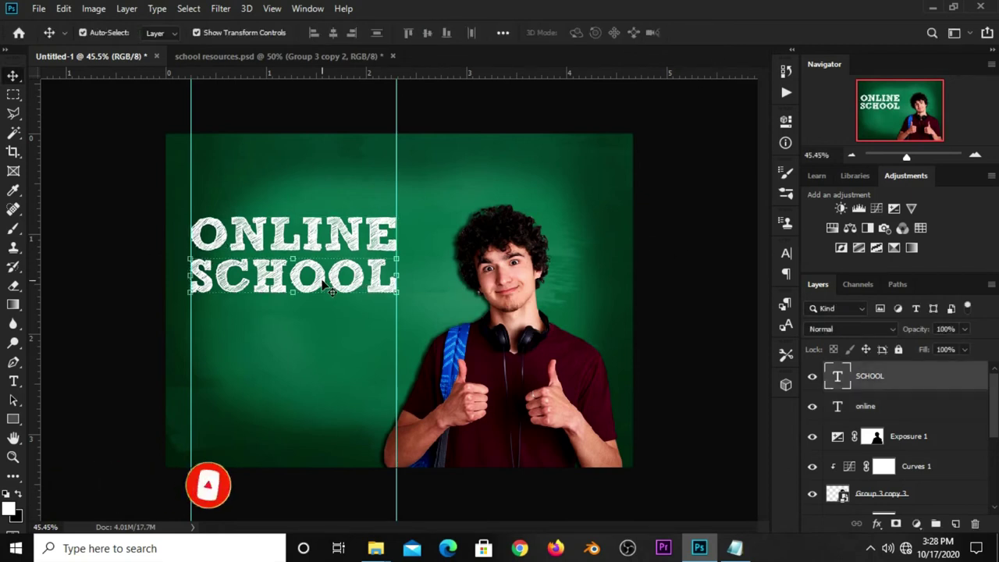
key("Up")
key("Up")
key("Up")
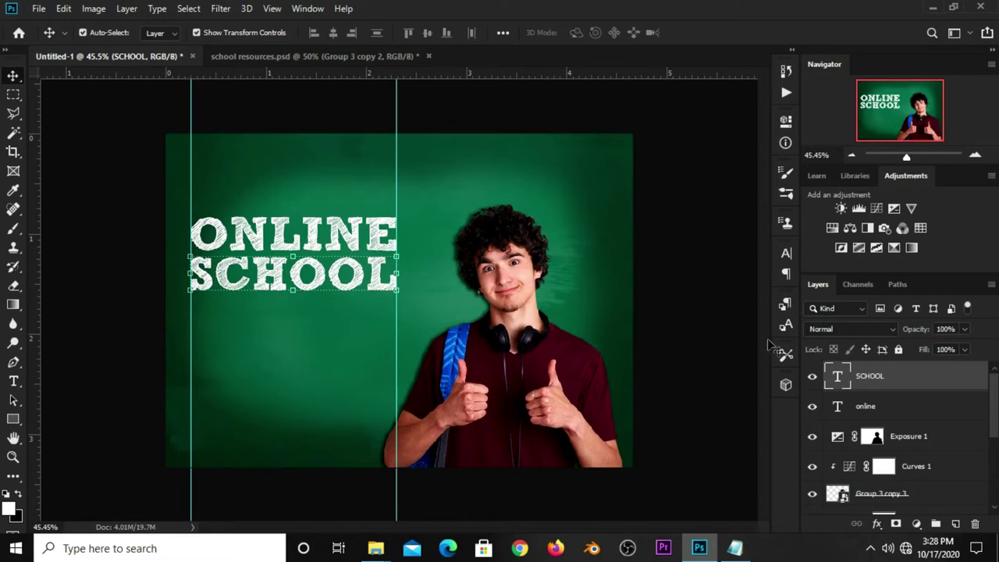
left_click(841, 380, "ctrl")
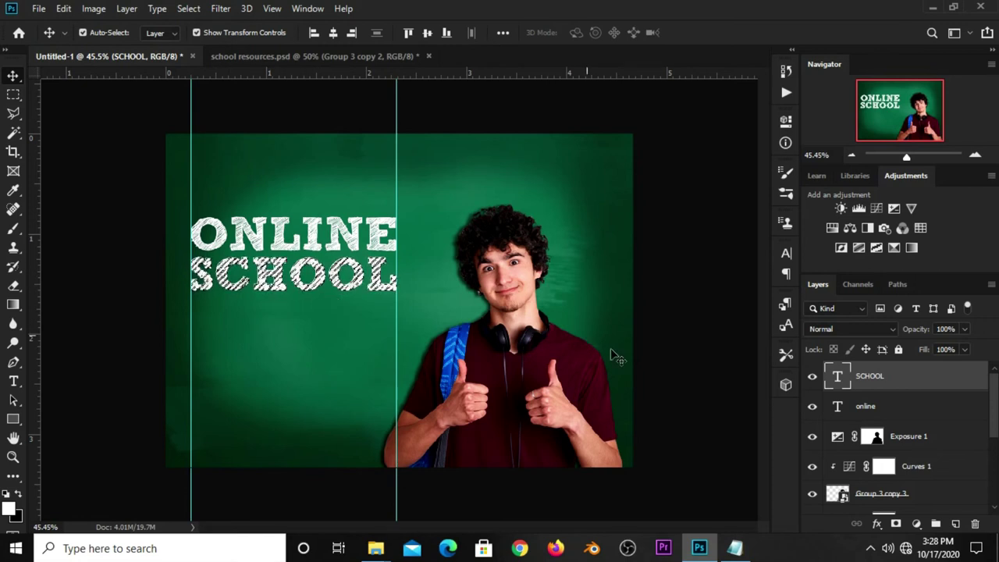
Step: Add a new empty layer and expand the SCHOOL selection by 8 px
left_click(956, 524)
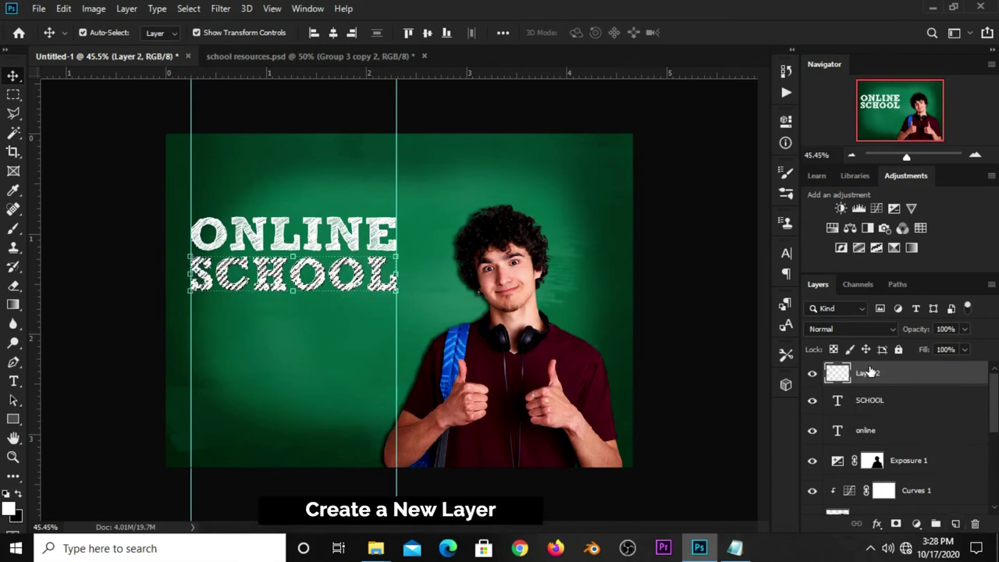
left_click(188, 9)
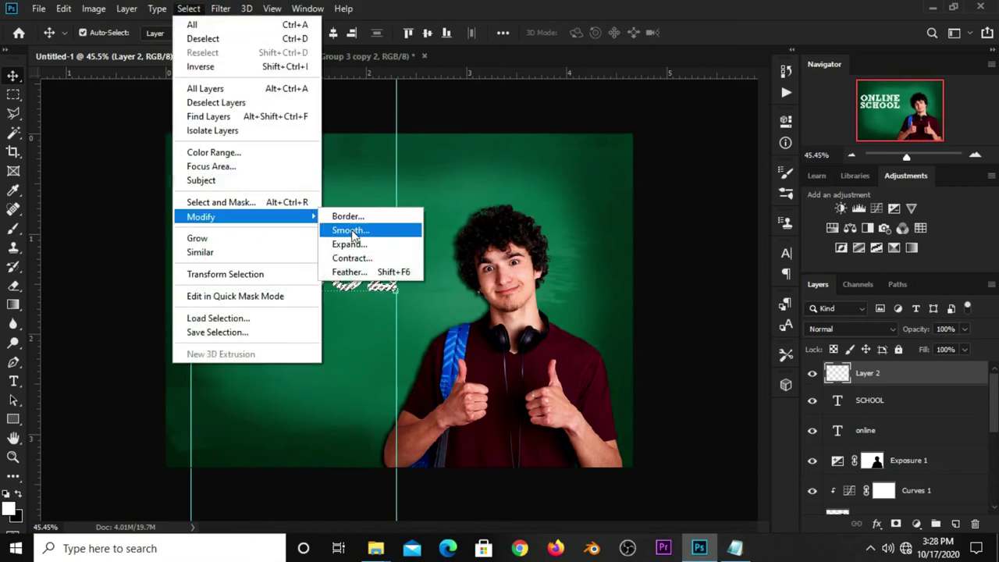
mouse_move(245, 216)
left_click(347, 244)
type("8")
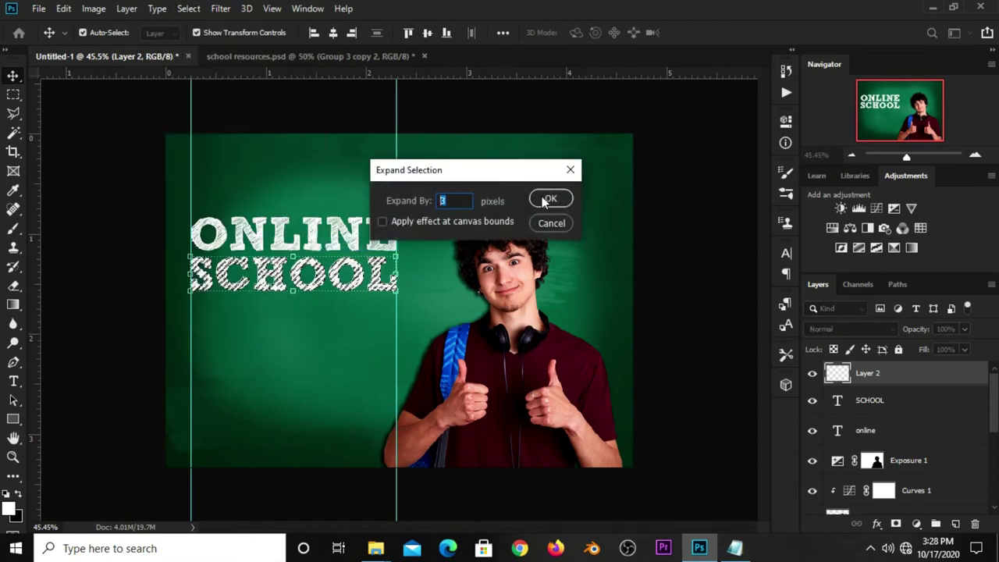
left_click(550, 198)
Step: Stroke the expanded selection with a 2 px white outline, then deselect
left_click(13, 94)
left_click(60, 95)
right_click(263, 268)
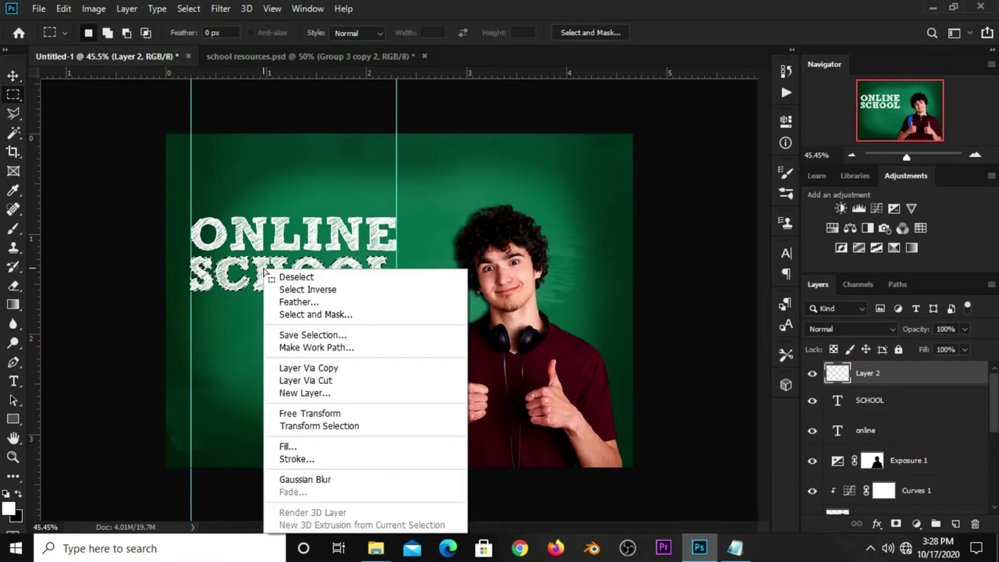
left_click(294, 459)
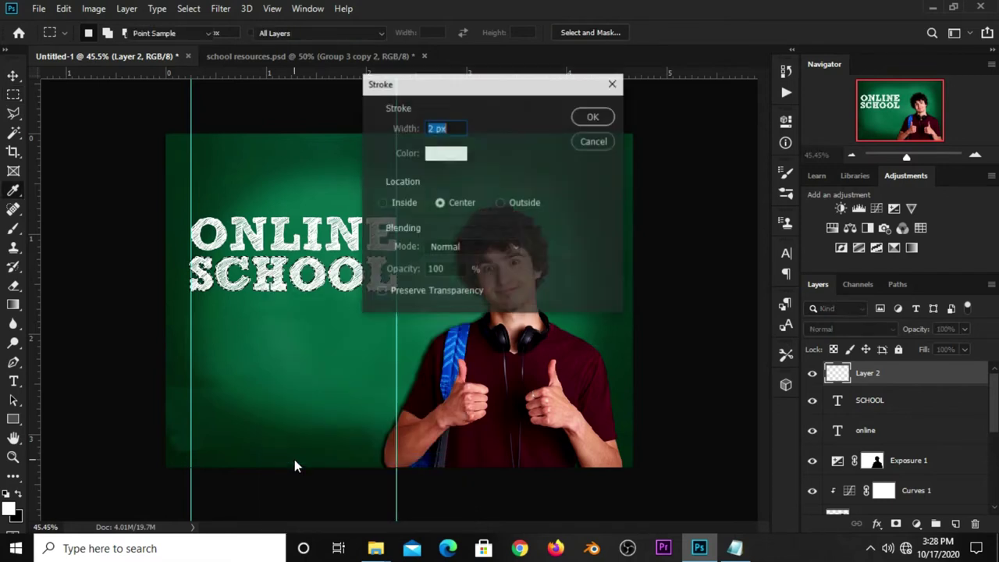
left_click(446, 154)
left_click(669, 272)
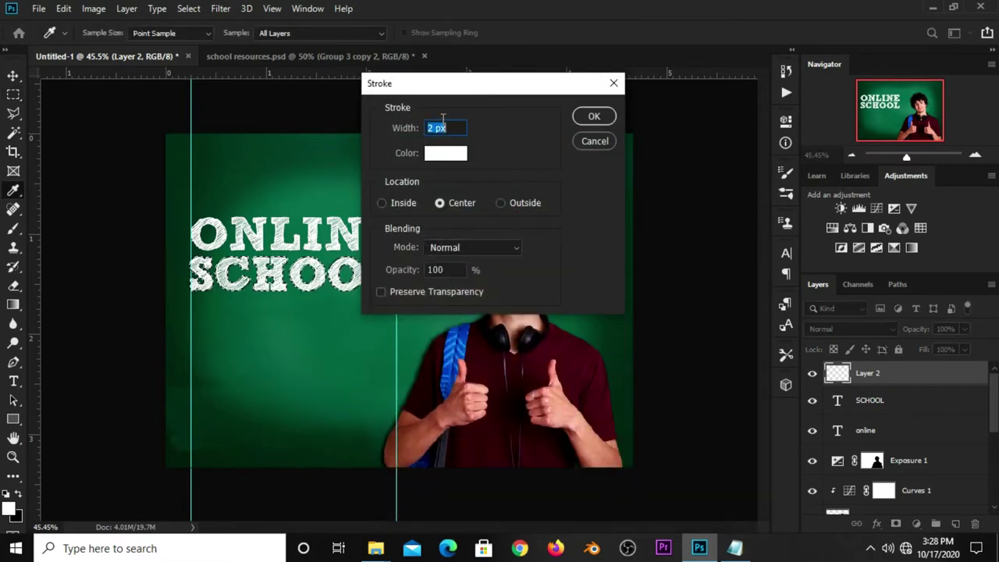
left_click(593, 116)
key("m")
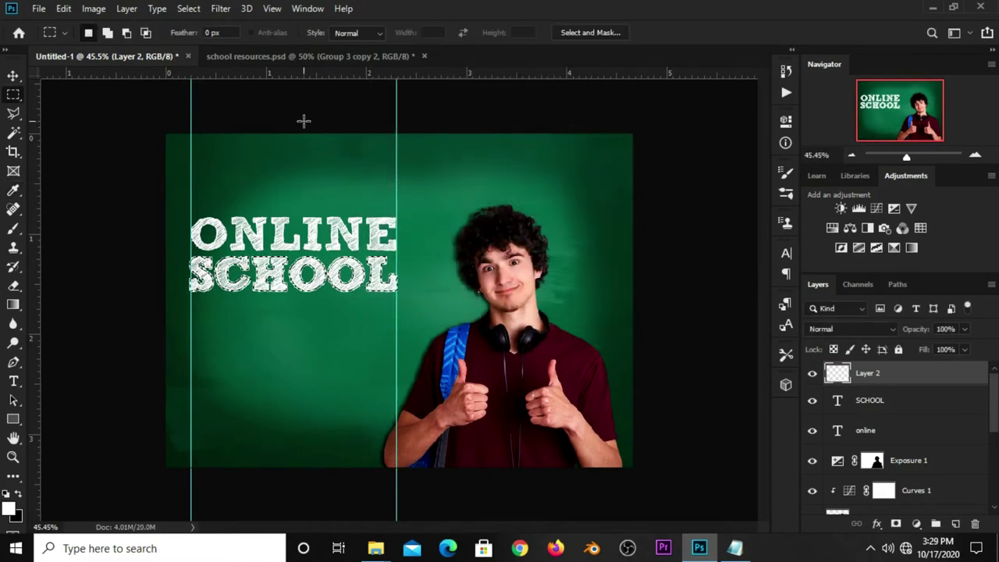
key("ctrl+d")
key("v")
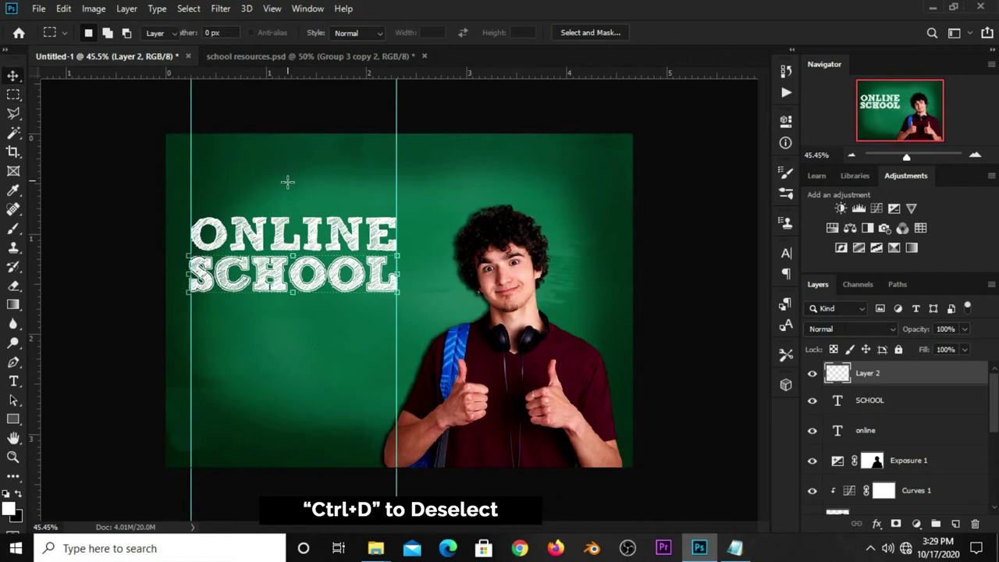
left_click(285, 234)
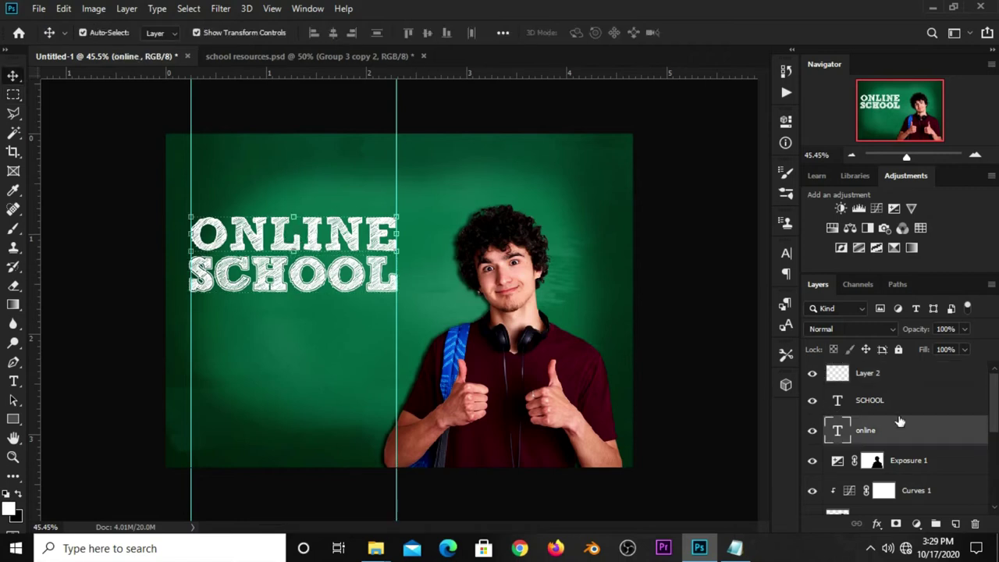
Step: Load the ONLINE letters as a selection, expand it by 3 px, and add a new layer
left_click(837, 431, "ctrl")
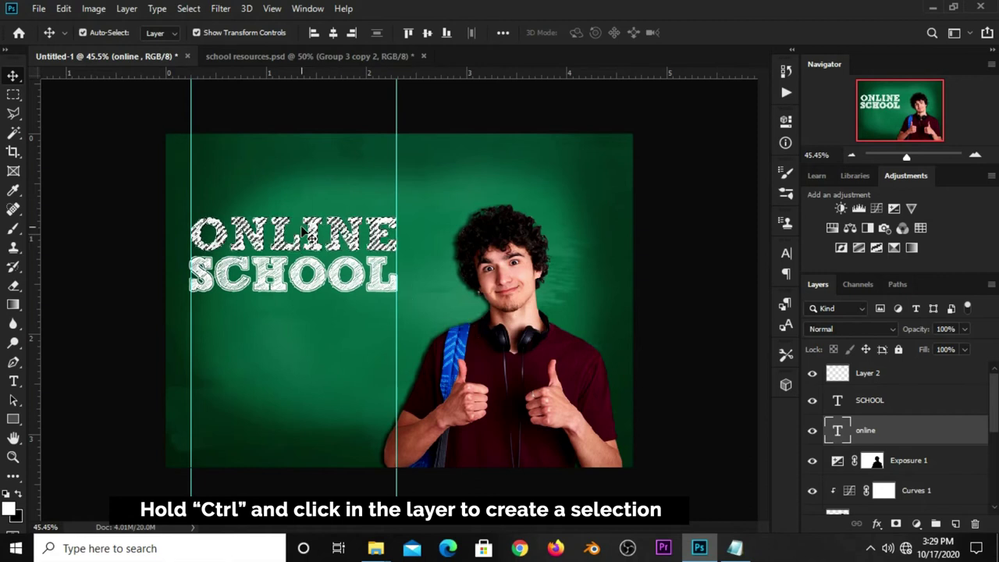
left_click(189, 9)
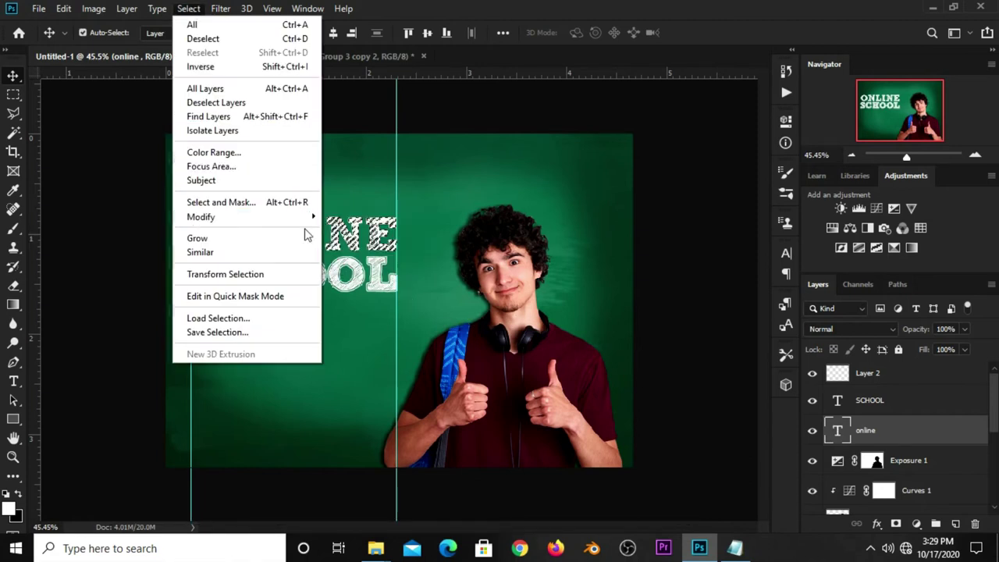
mouse_move(234, 217)
left_click(357, 245)
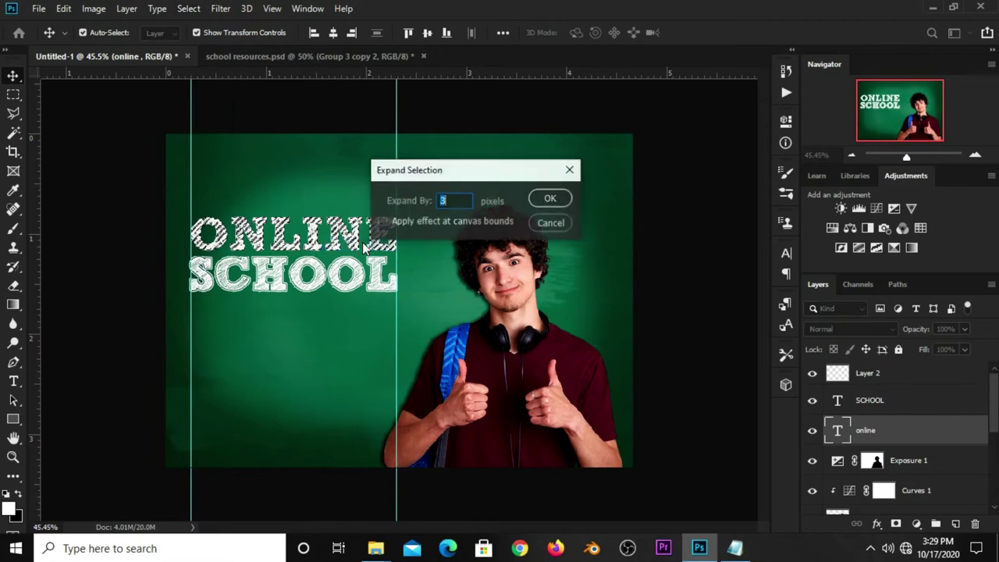
left_click(546, 198)
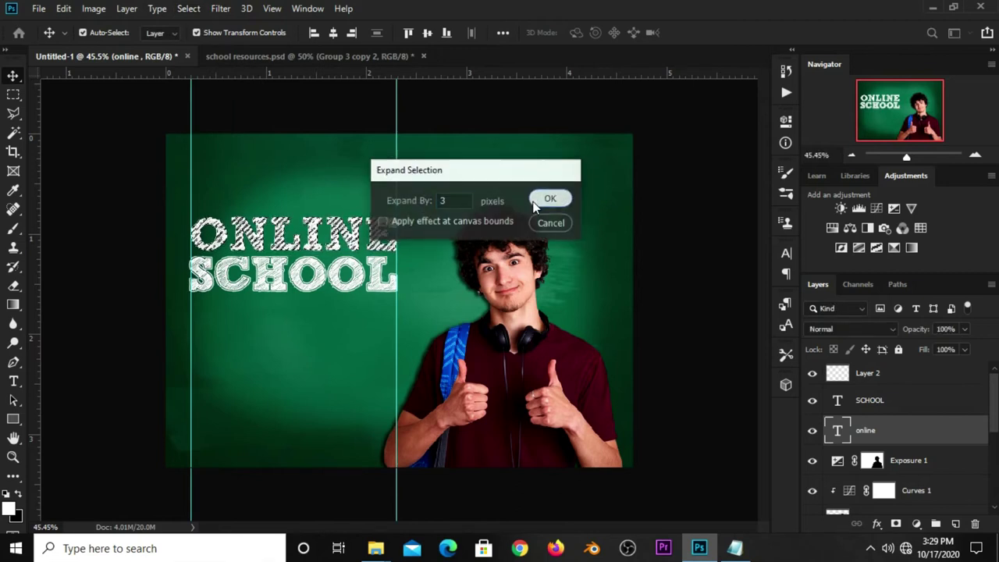
left_click(955, 523)
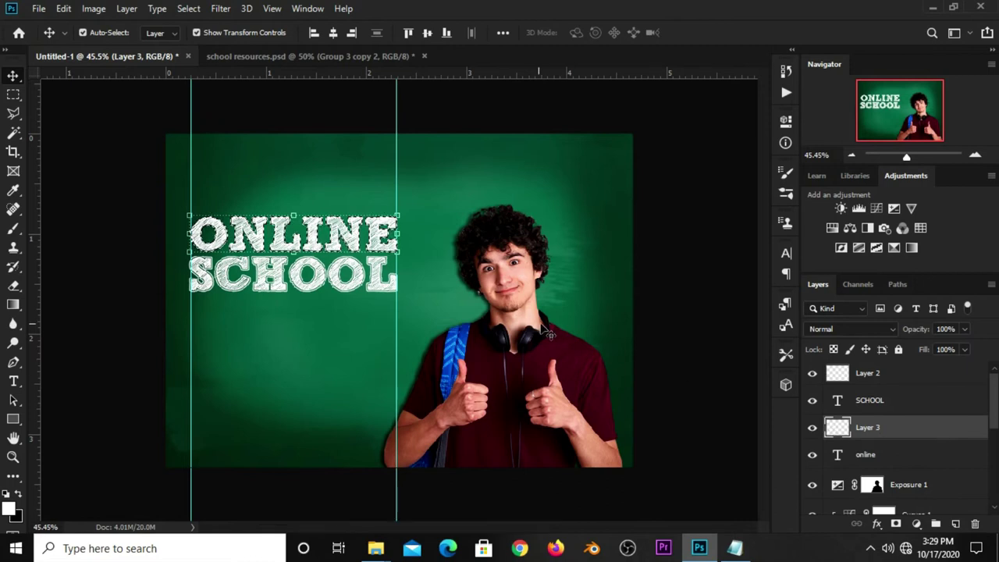
Step: Stroke the ONLINE selection in 2 px white, deselect, and undo the last unwanted step
key("m")
right_click(24, 93)
left_click(48, 94)
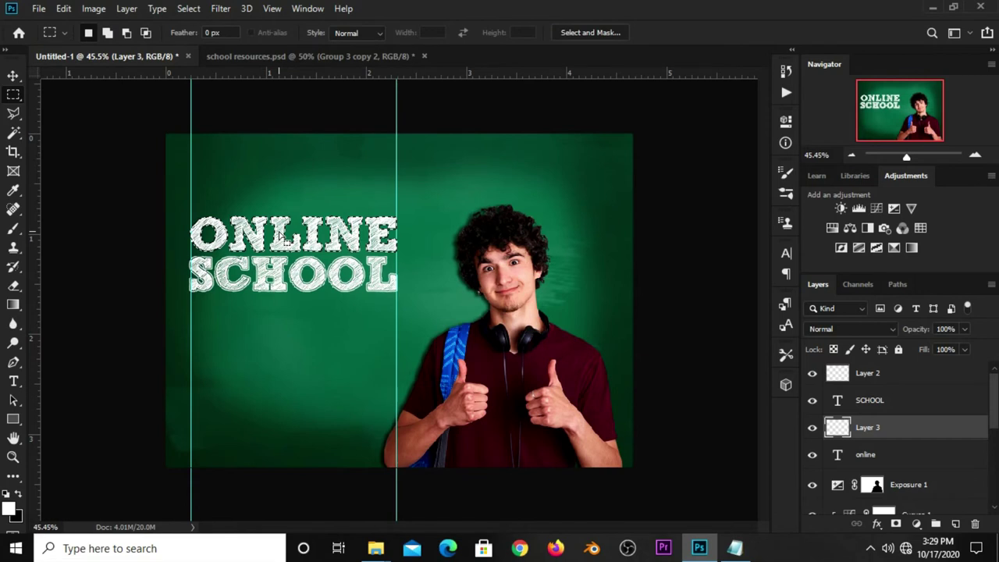
right_click(279, 234)
left_click(312, 422)
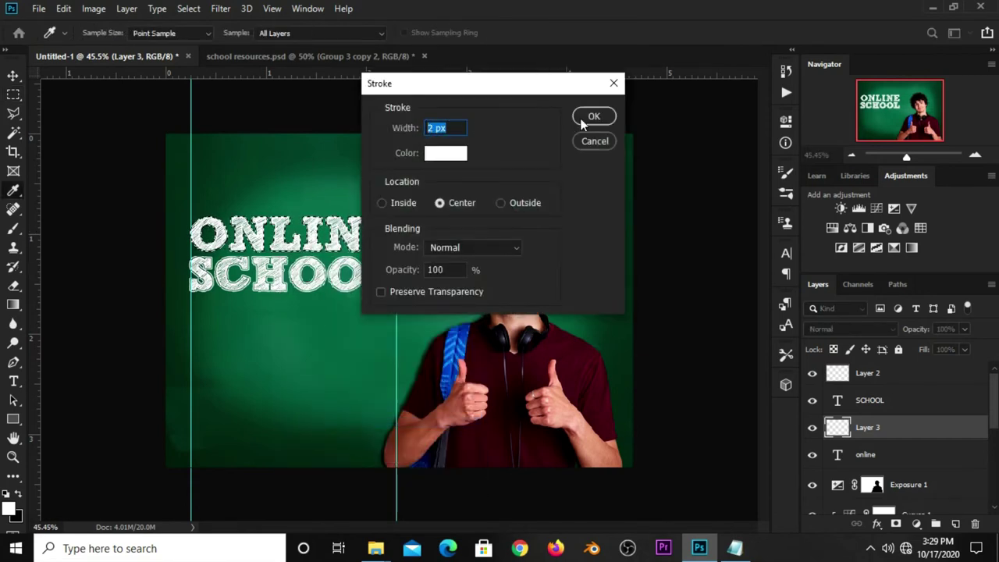
left_click(589, 119)
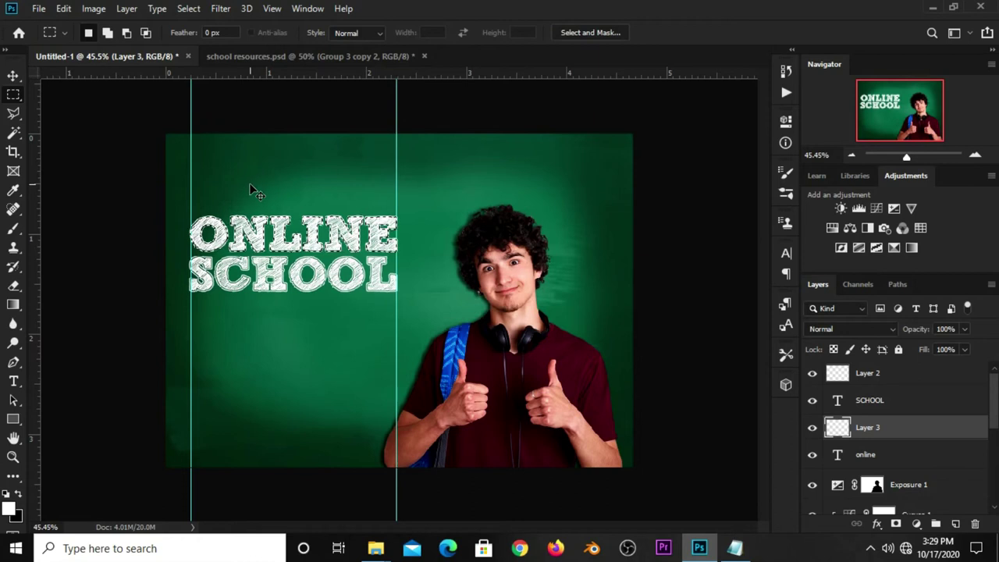
key("ctrl+d")
key("v")
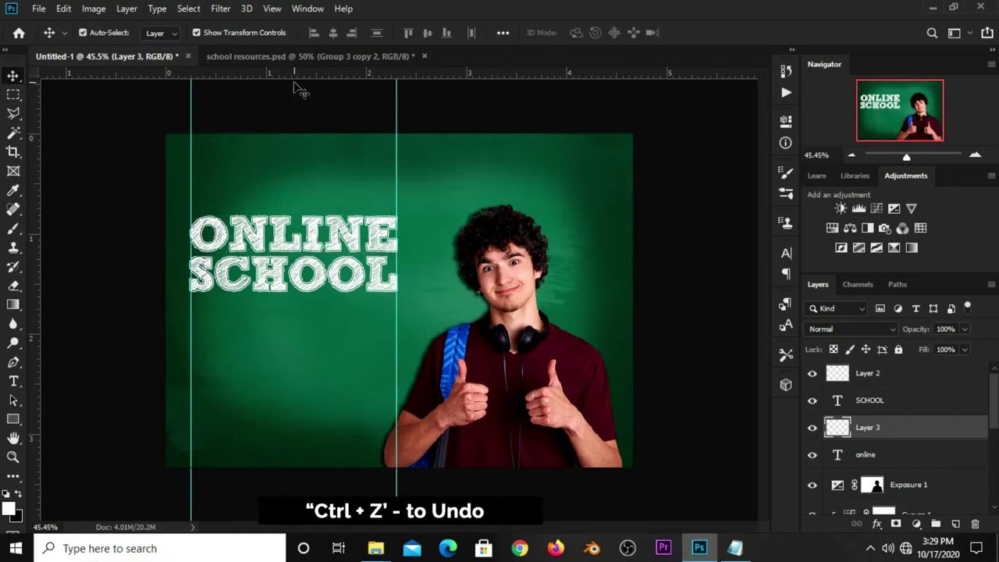
key("ctrl+z")
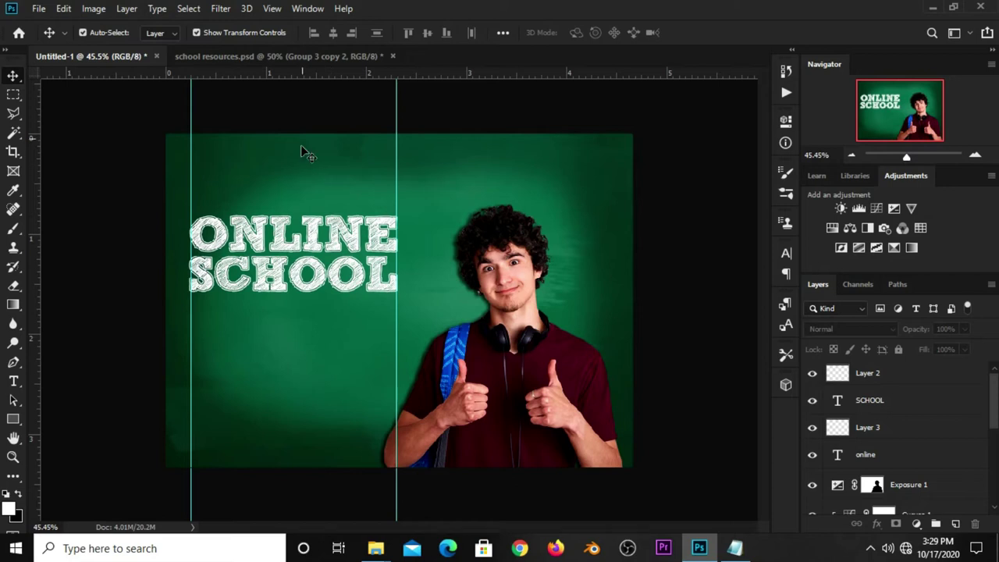
Step: Drag the Lorem ipsum paragraph from school resources.psd into the banner, placing it below SCHOOL
left_click(319, 57)
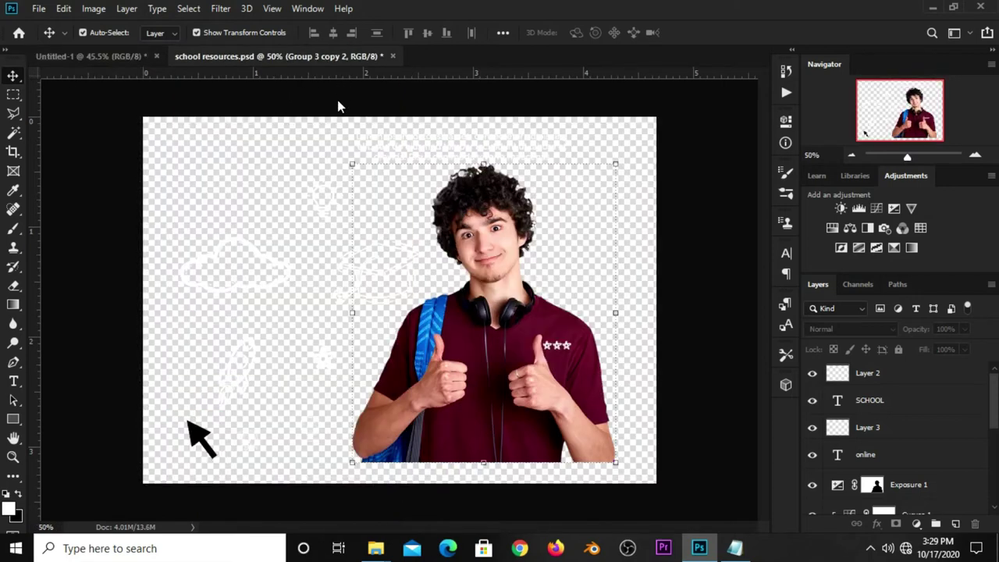
left_click(406, 145)
left_click_drag(164, 89, 367, 270)
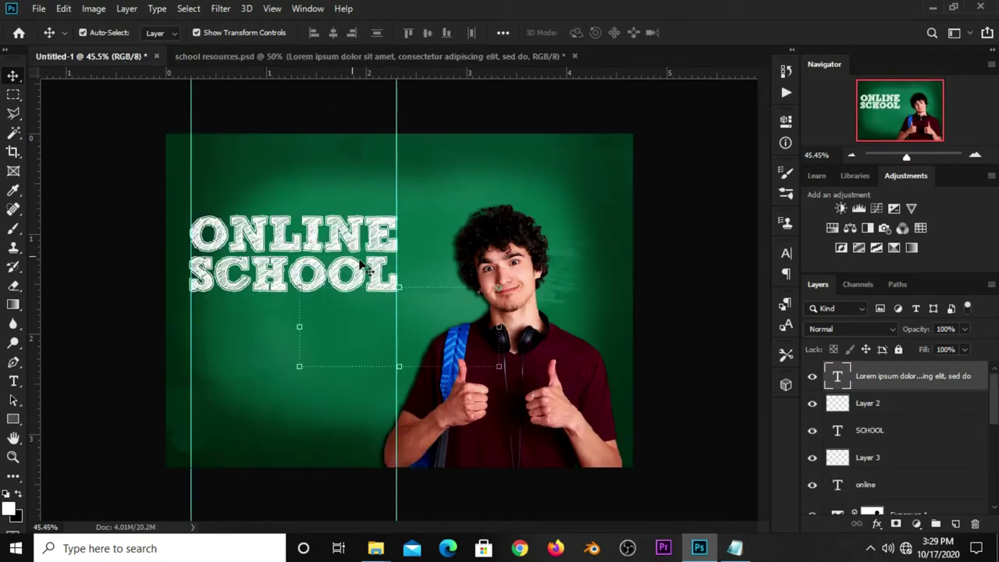
left_click(435, 286)
left_click_drag(438, 305, 333, 323)
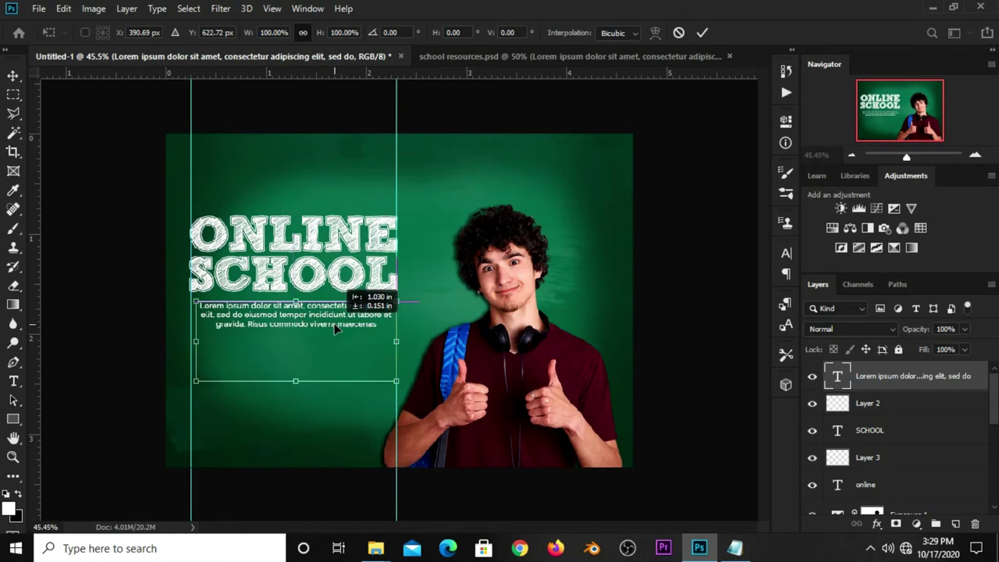
type("390")
key("Return")
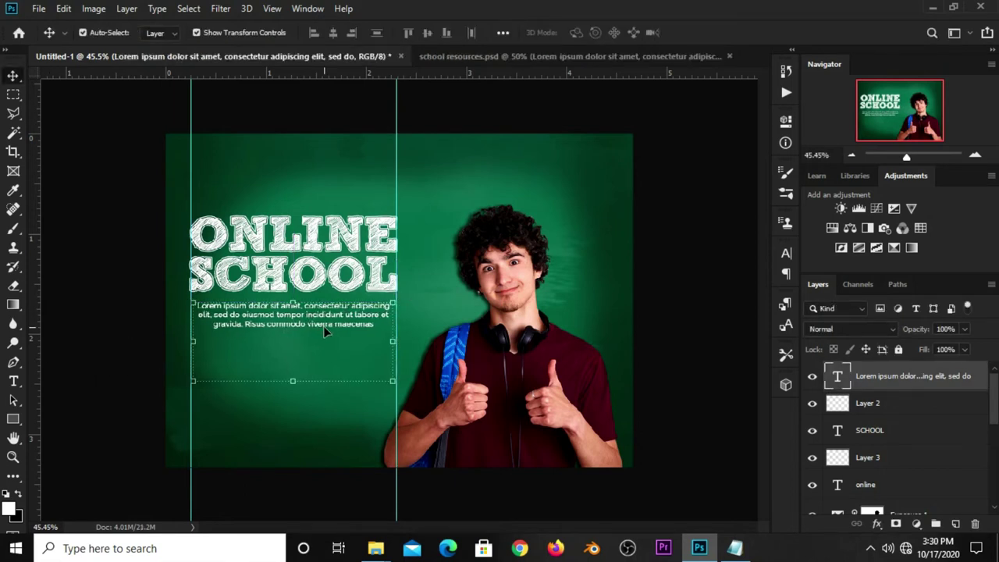
left_click(131, 341)
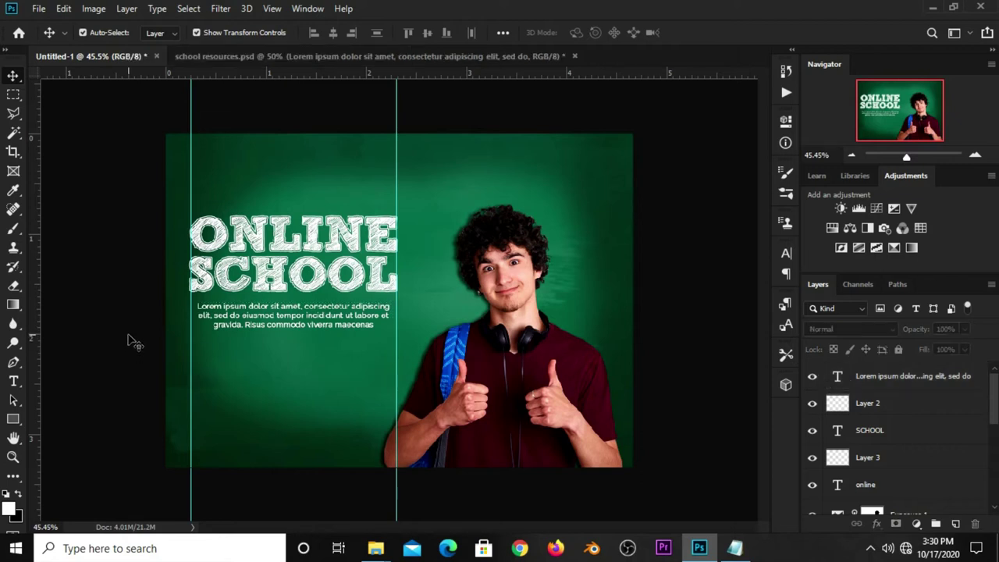
Step: Draw a thin white rectangle bar under the Lorem ipsum paragraph
left_click(13, 419)
left_click(117, 419)
left_click_drag(205, 333, 378, 337)
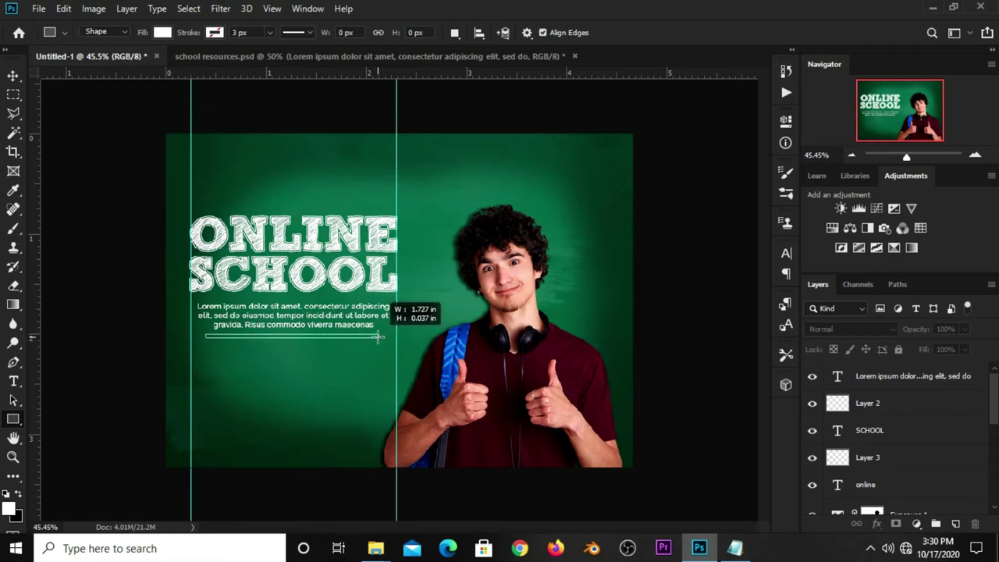
left_click_drag(377, 336, 378, 334)
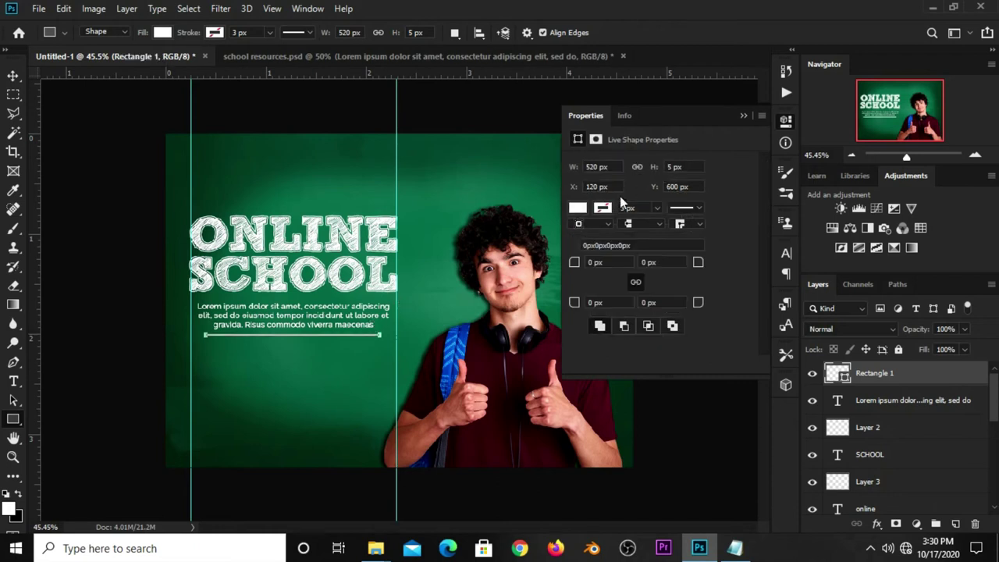
left_click(744, 116)
Step: Zoom in and resize the Rectangle 1 underline to a thin line, then fit the banner in view
key("v")
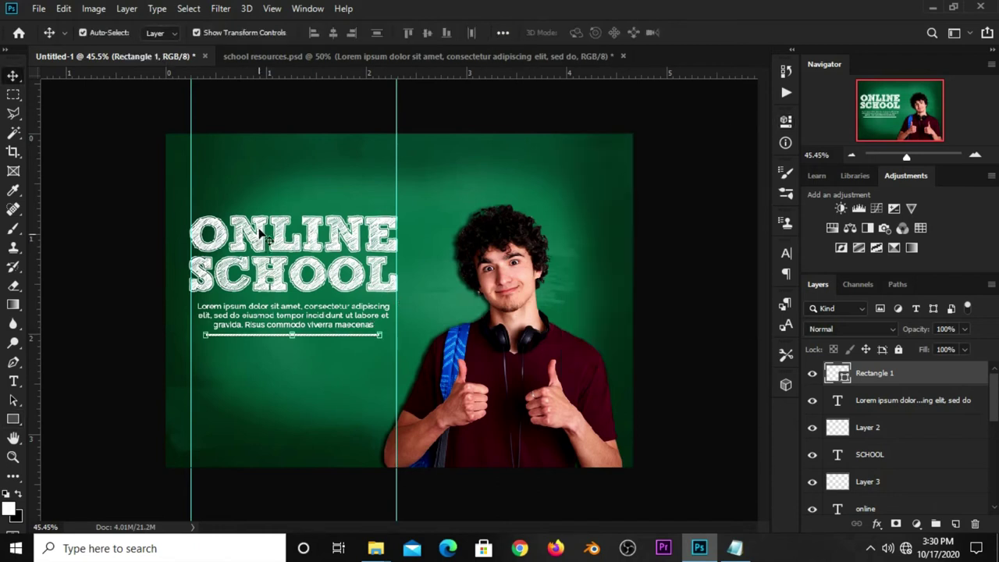
left_click(267, 348)
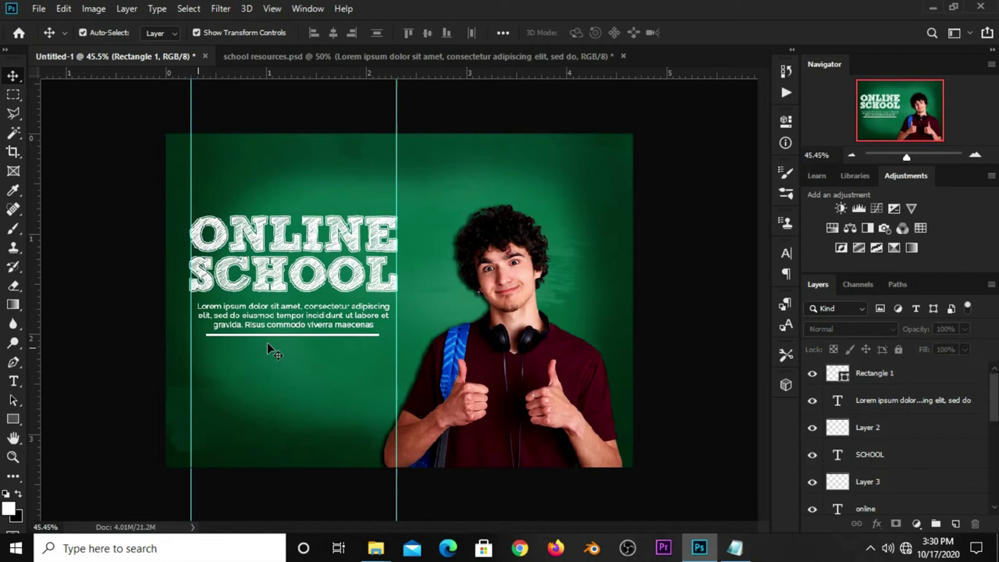
left_click(290, 338)
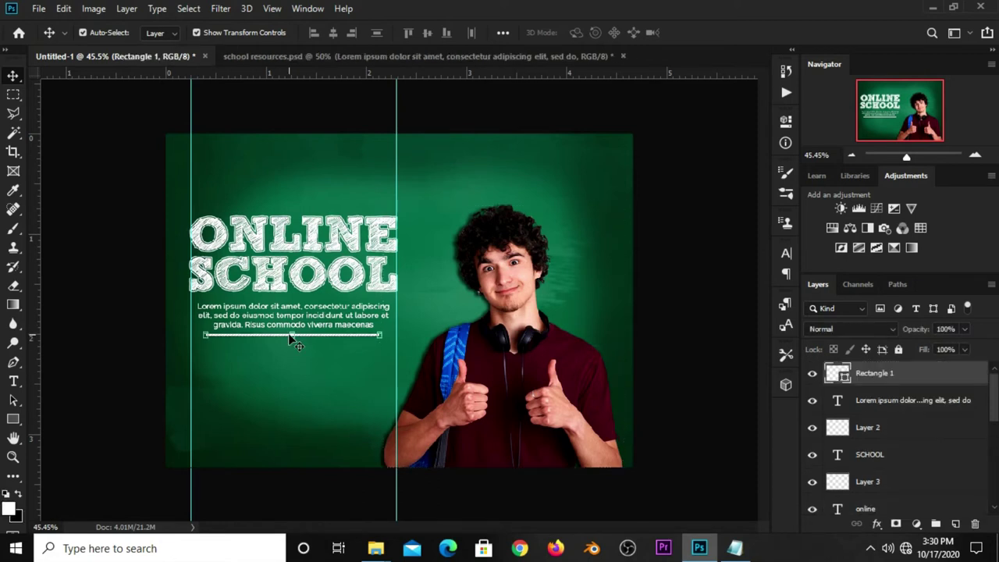
scroll(289, 338, "up", 3)
scroll(253, 355, "up", 1)
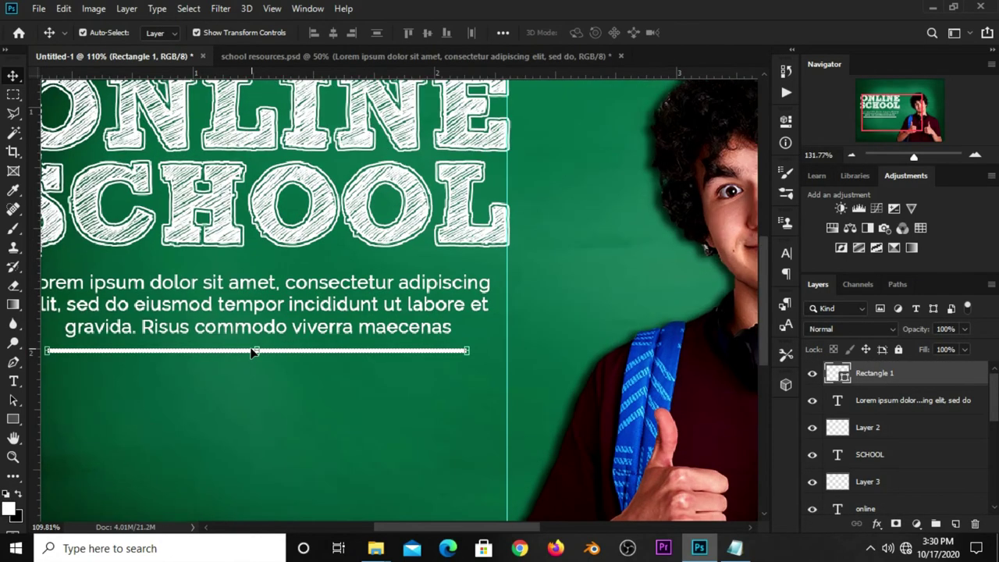
scroll(253, 355, "up", 1)
scroll(251, 352, "up", 1)
left_click_drag(263, 358, 286, 353)
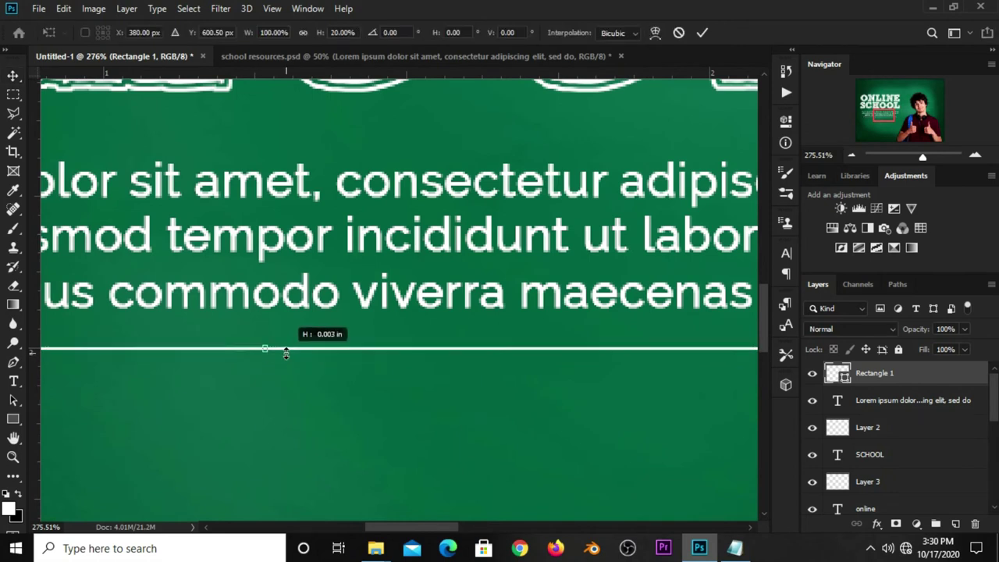
scroll(258, 351, "up", 2)
left_click_drag(254, 353, 262, 360)
key("Return")
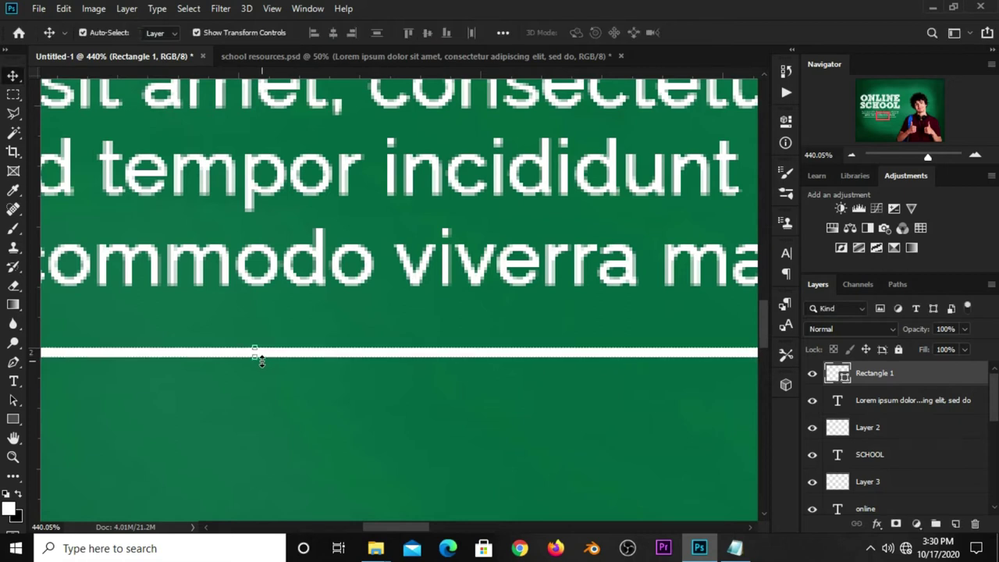
key("ctrl+0")
Step: Draw a rectangular marquee spanning the ONLINE SCHOOL title
left_click(125, 392)
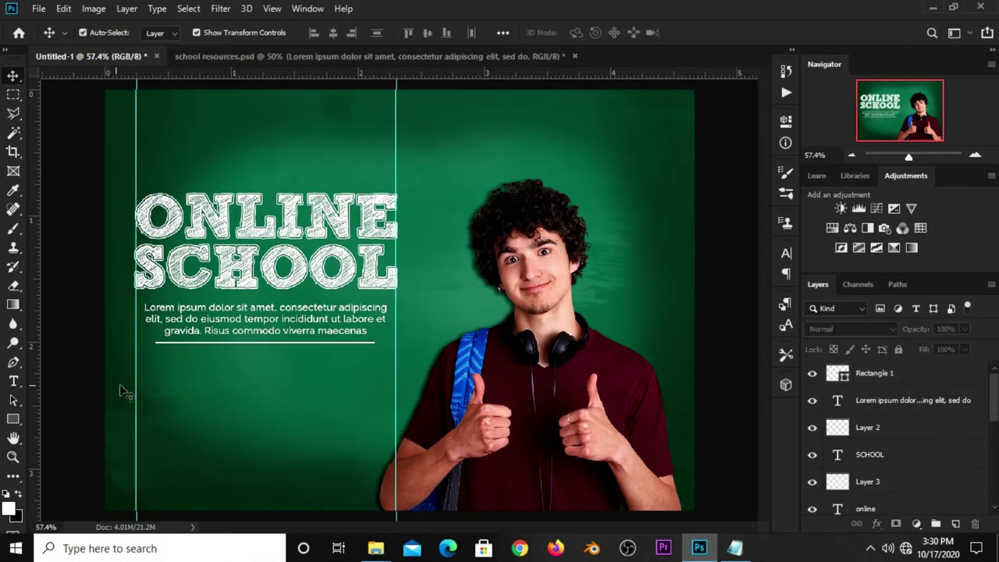
right_click(13, 95)
left_click(70, 95)
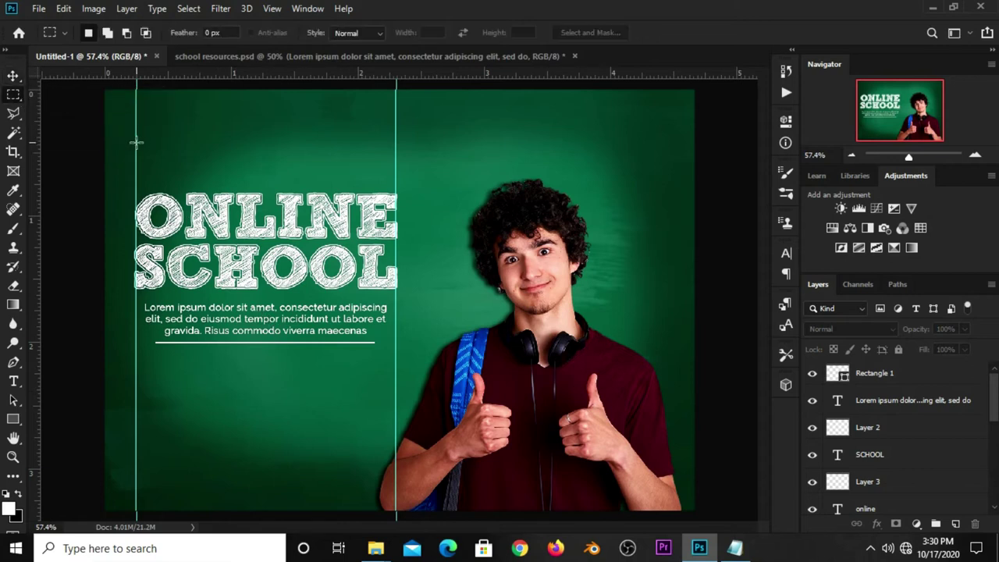
left_click_drag(137, 142, 395, 250)
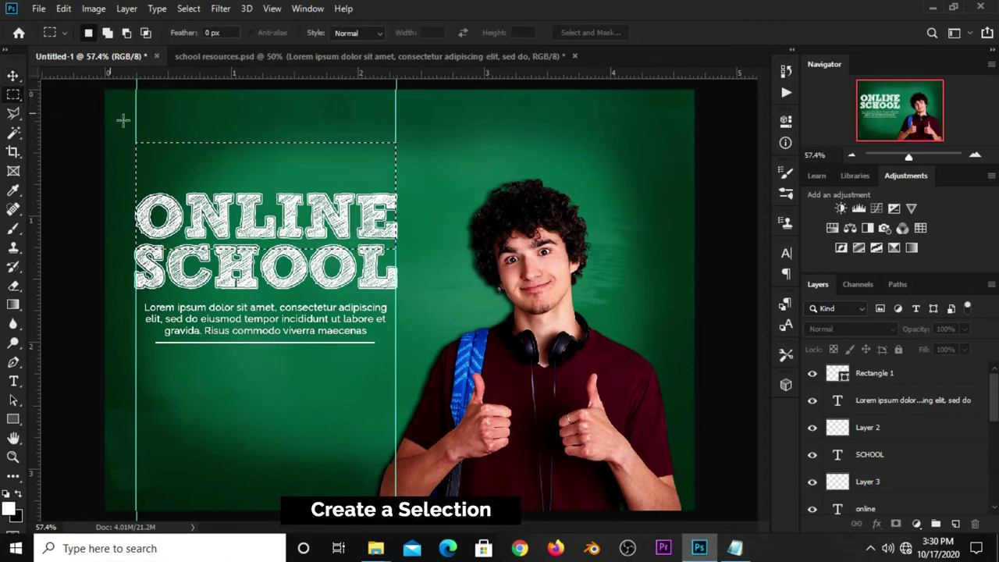
Step: Centre the underline and paragraph layers horizontally beneath the title and clear the selection
right_click(13, 76)
left_click(47, 74)
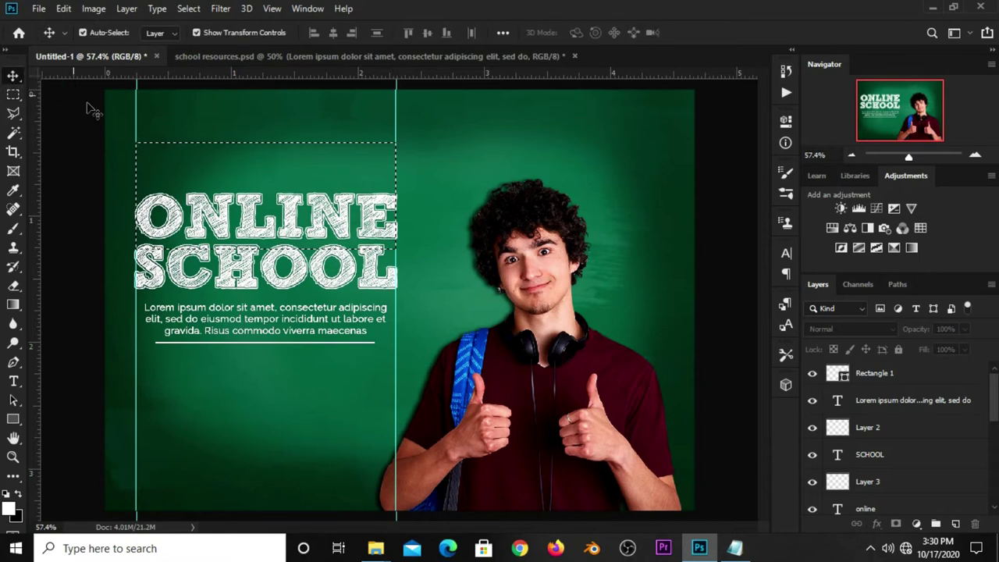
left_click(834, 379)
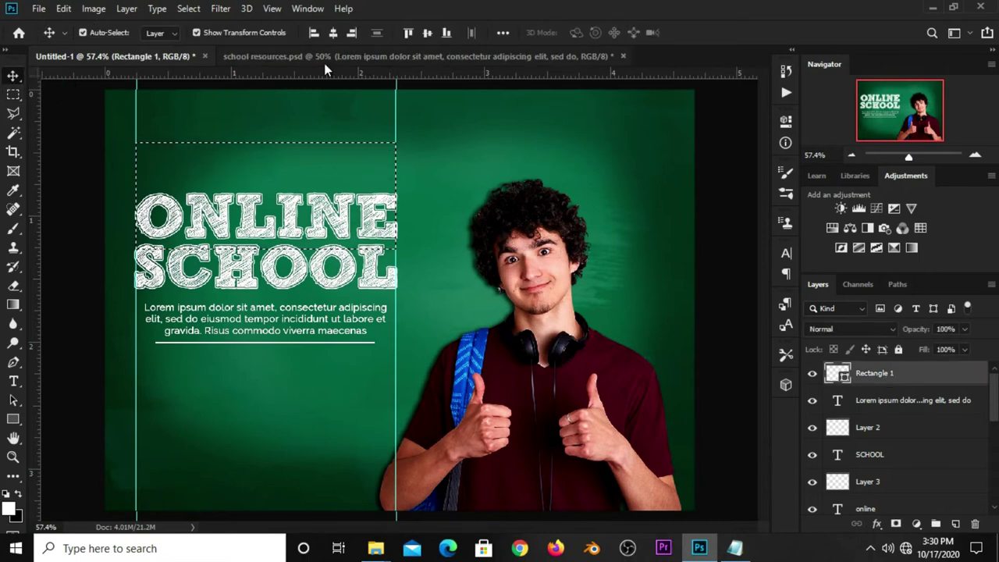
left_click(880, 407)
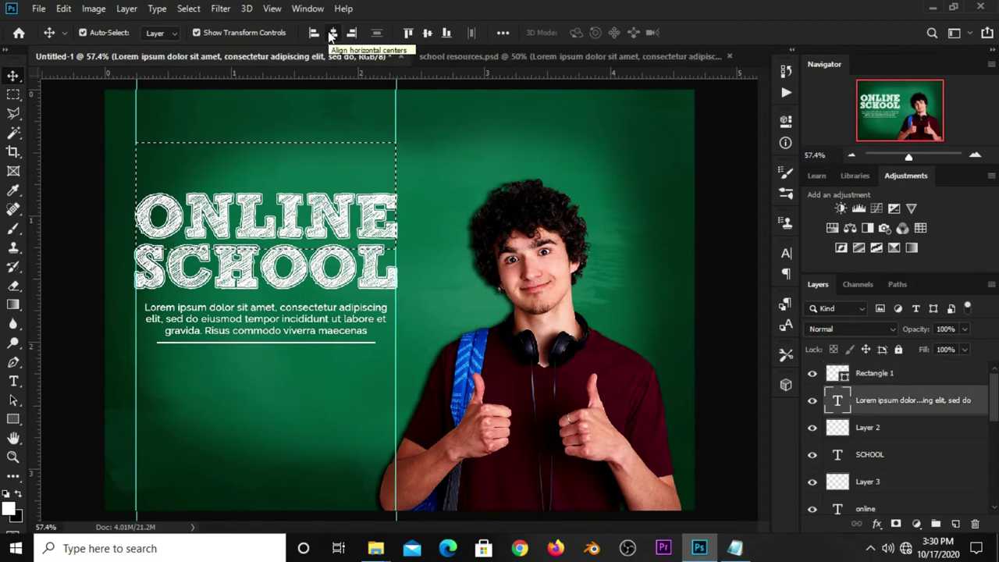
key("ctrl")
key("ctrl+d")
left_click(82, 201)
left_click(389, 56)
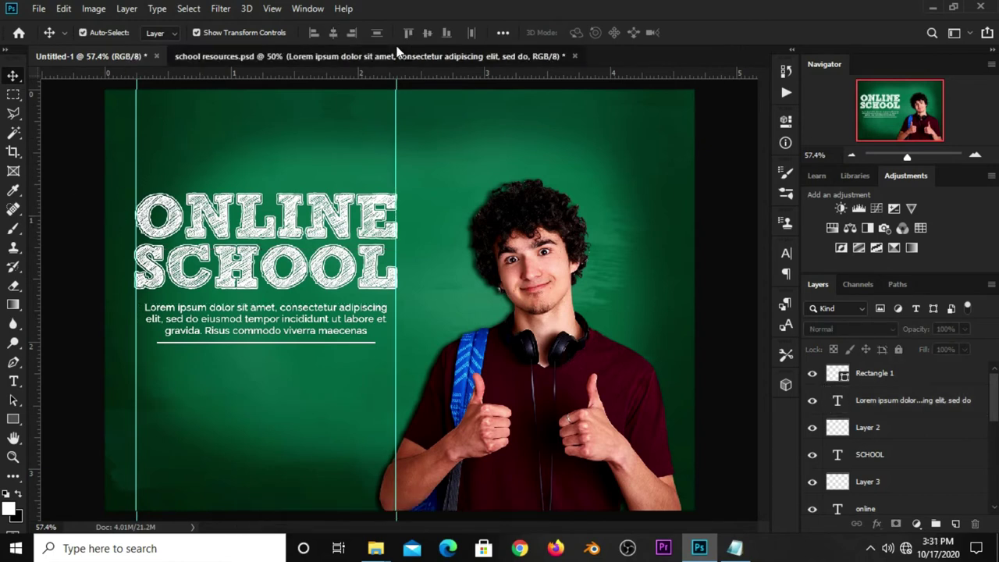
Step: Copy the stars graphic from school resources.psd into the banner document
left_click(557, 348)
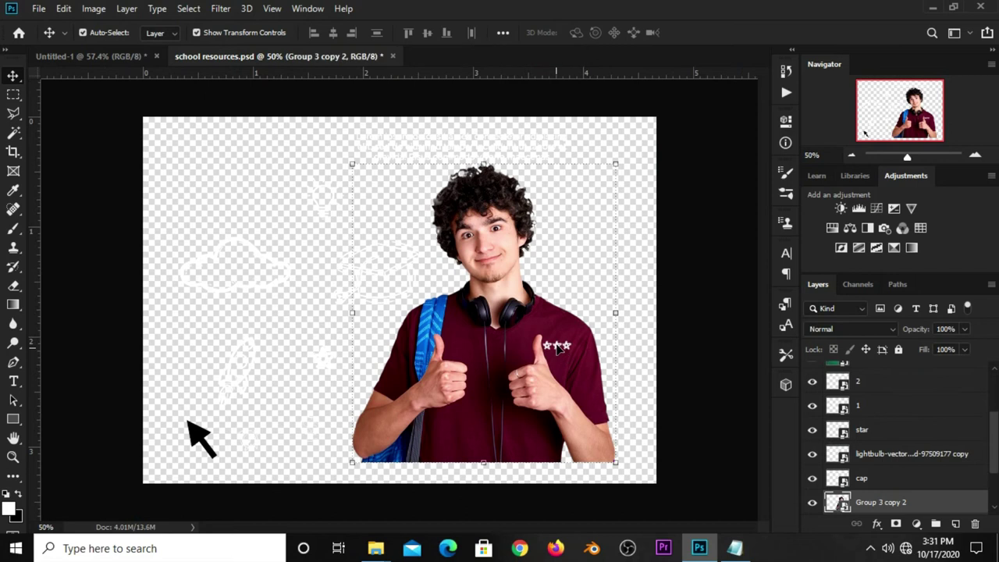
left_click(557, 348)
key("ctrl")
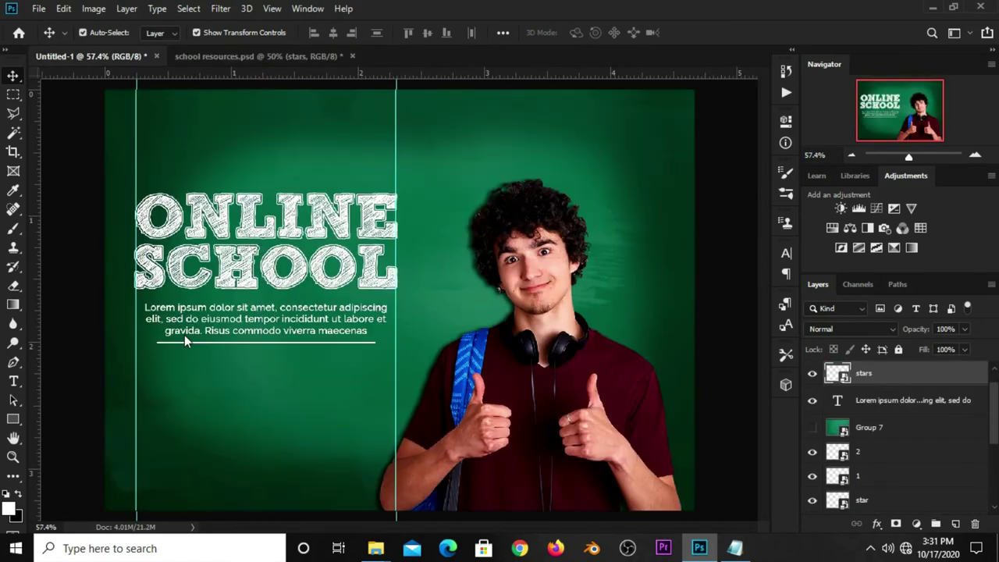
left_click_drag(108, 78, 199, 369)
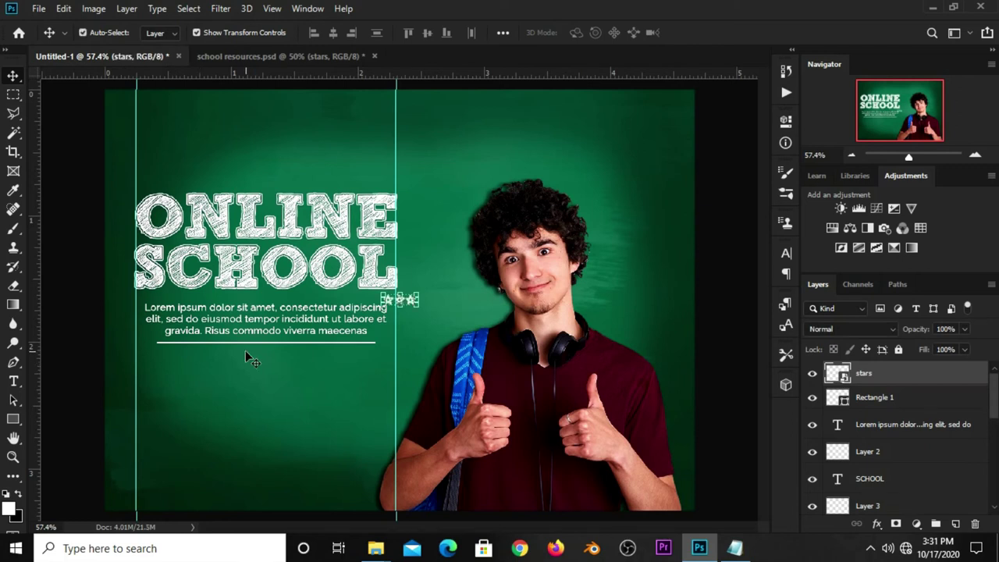
Step: Enlarge the three stars and place them just below the underline
key("ctrl+t")
left_click_drag(419, 309, 436, 312)
key("Return")
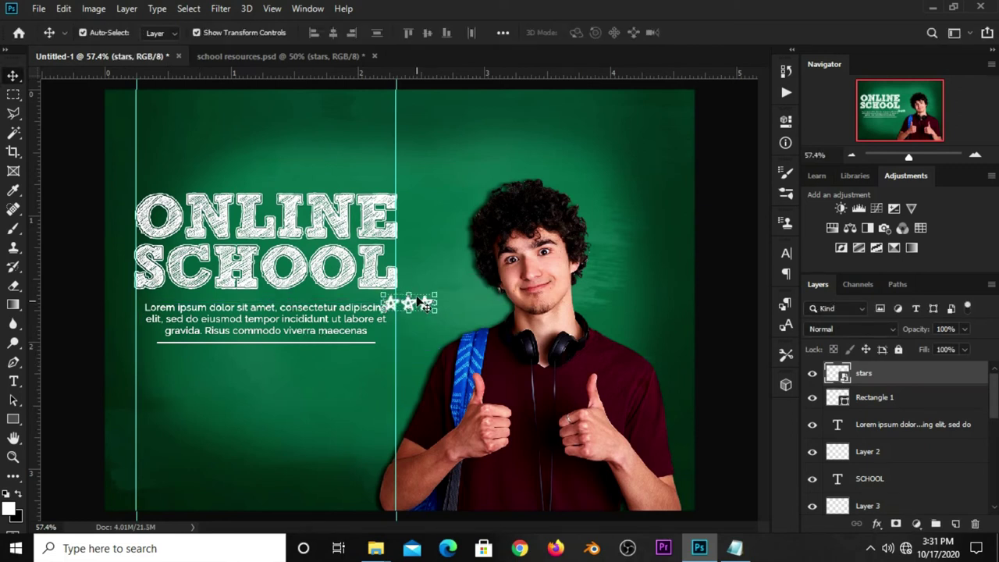
key("ctrl+t")
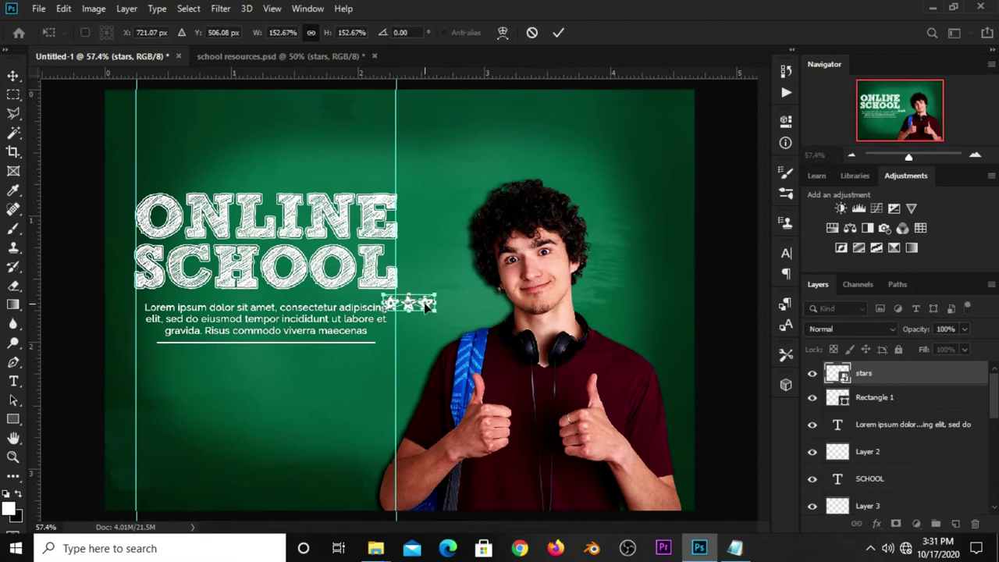
left_click_drag(426, 306, 284, 375)
key("Return")
left_click_drag(242, 386, 242, 378)
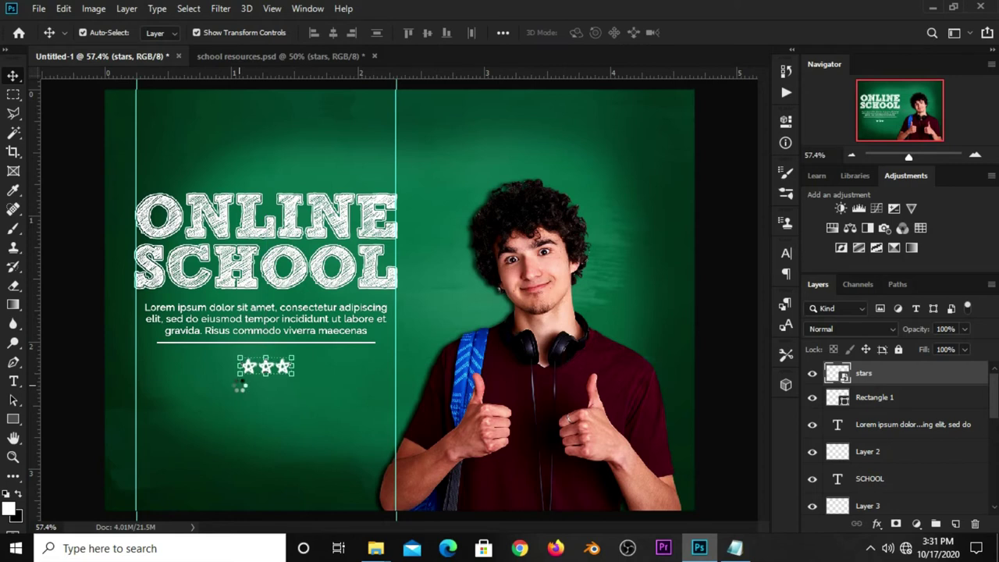
left_click(92, 397)
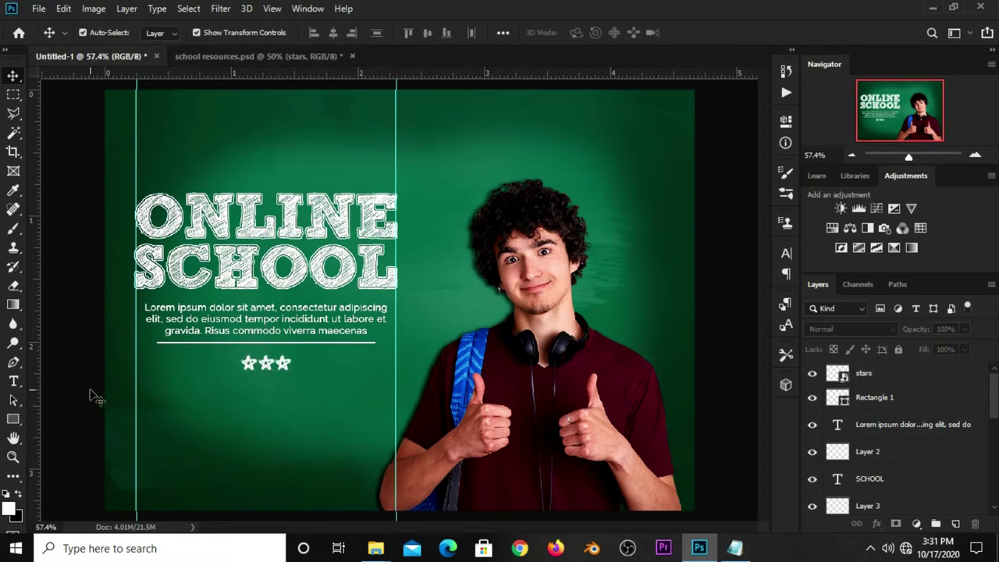
Step: Copy the line 'admission ends on 31st october' from the Notepad notes
left_click(734, 547)
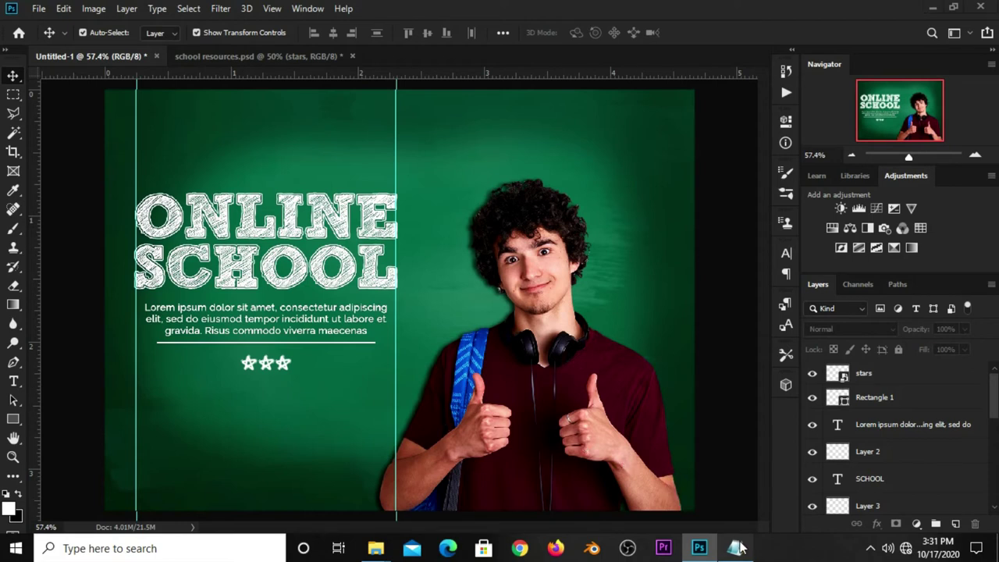
left_click_drag(690, 311, 475, 311)
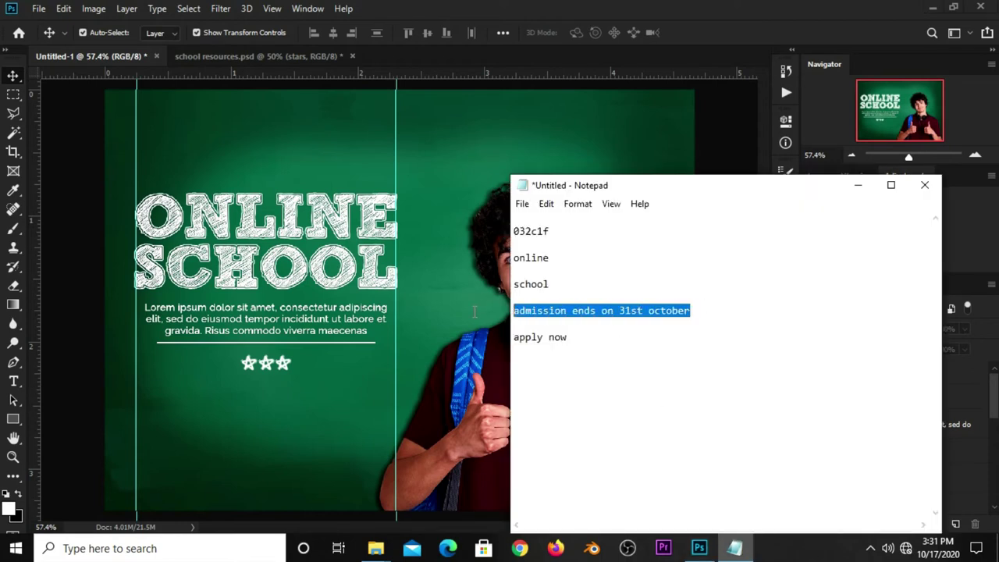
right_click(548, 311)
left_click(581, 354)
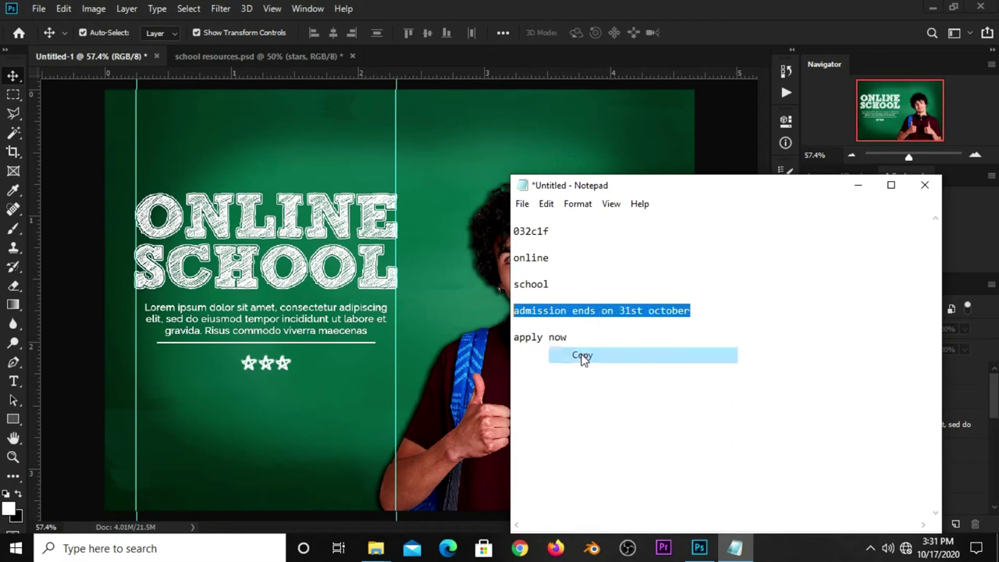
left_click(700, 43)
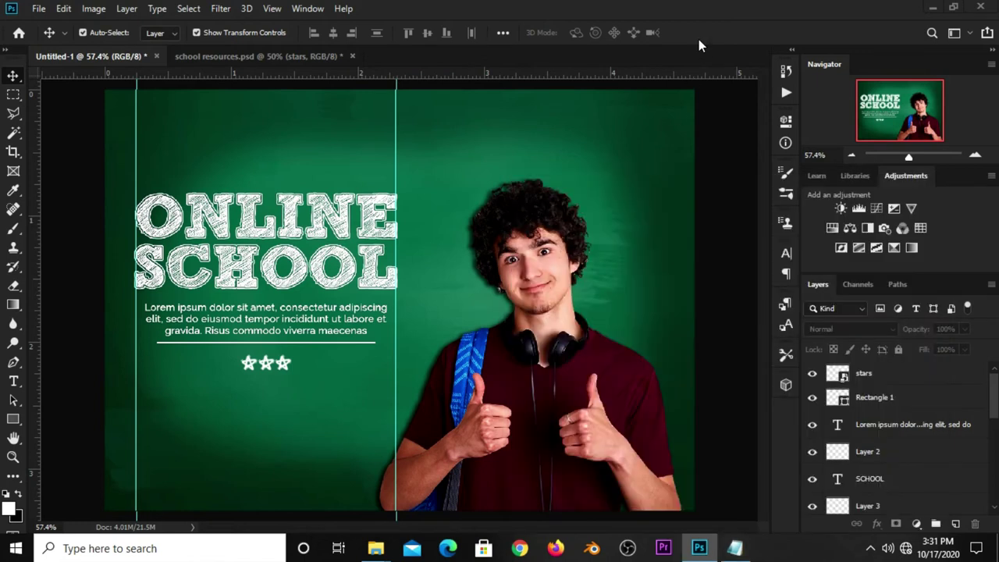
left_click(12, 379)
Step: Paste the admission deadline line as a new horizontal text layer
left_click(53, 382)
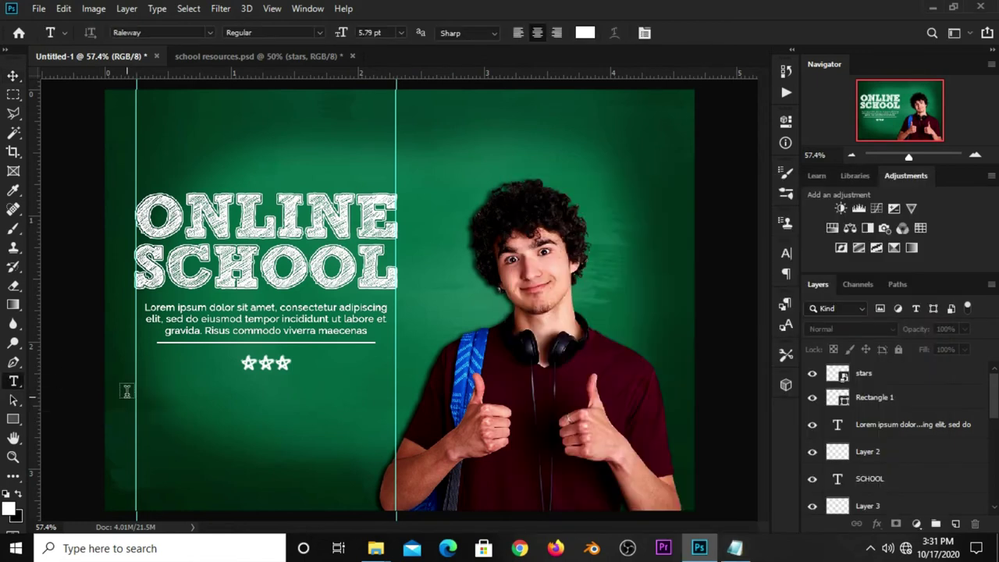
left_click(170, 407)
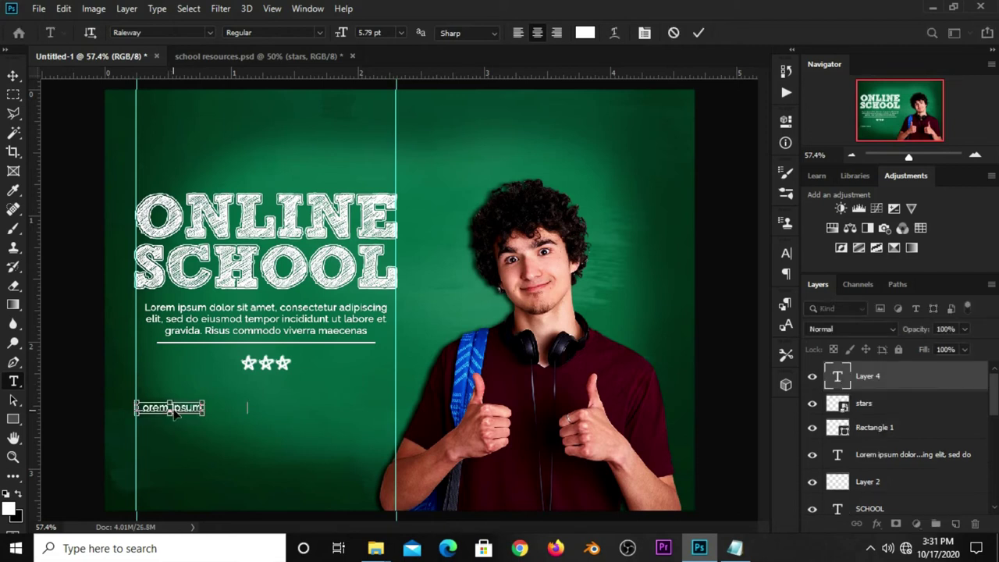
key("ctrl+v")
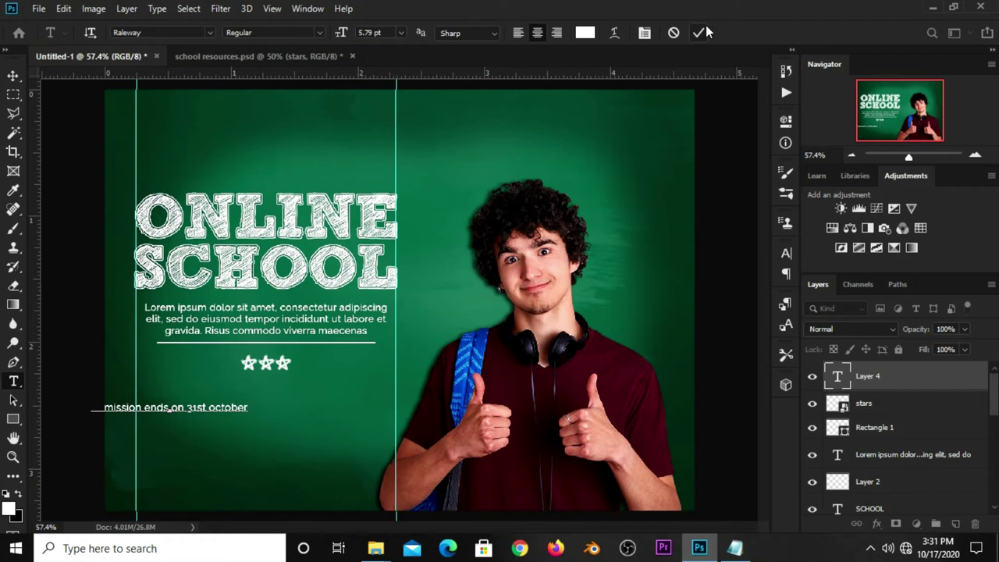
left_click(704, 30)
key("v")
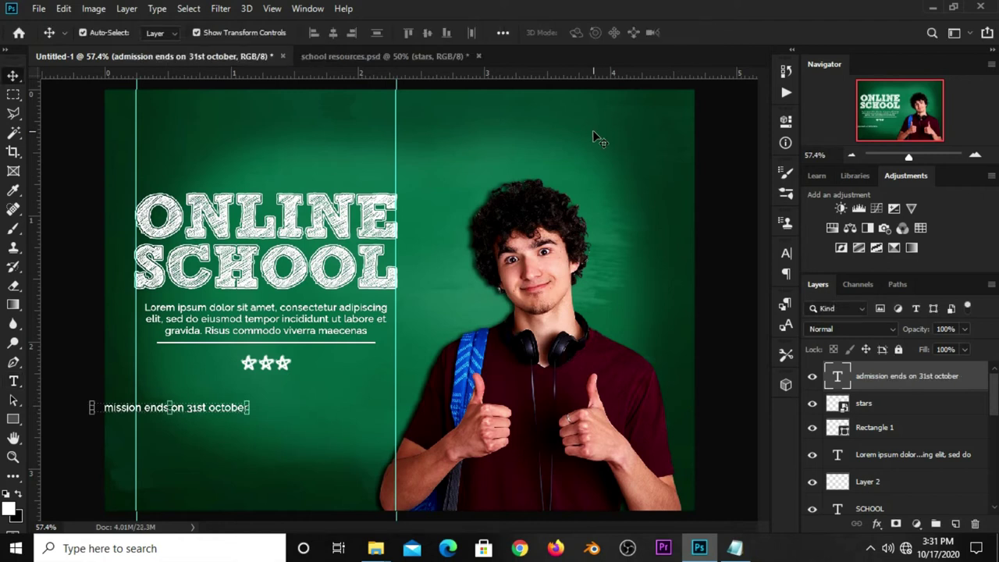
Step: Set the admission text in Accidental Presidency, all caps, enlarged about 224% under the stars
left_click(786, 255)
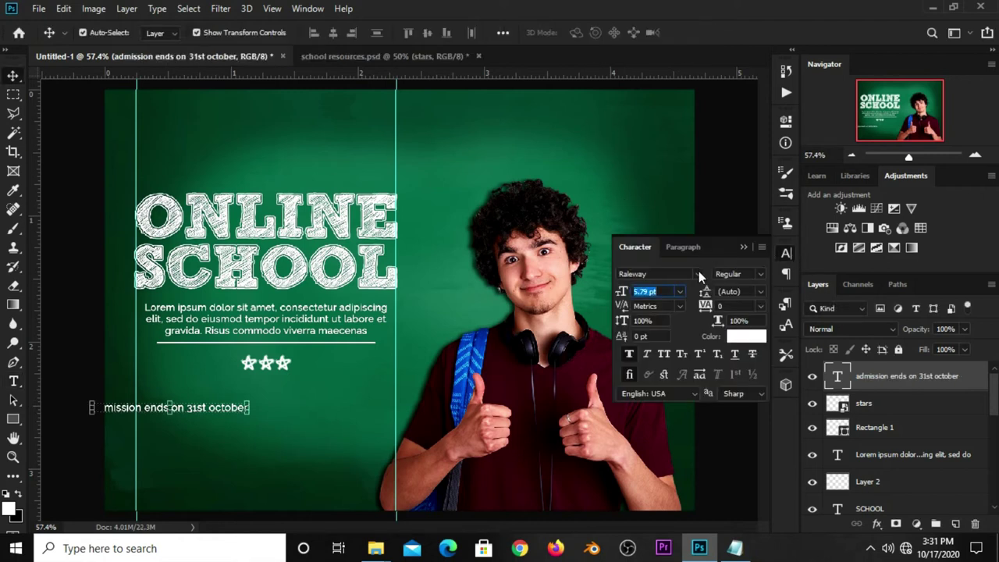
left_click(699, 270)
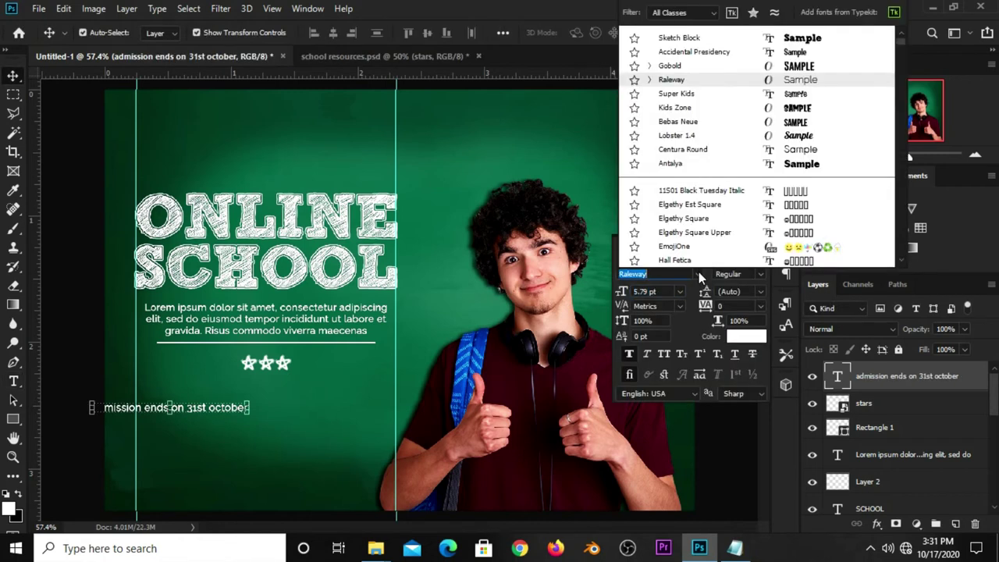
left_click(692, 53)
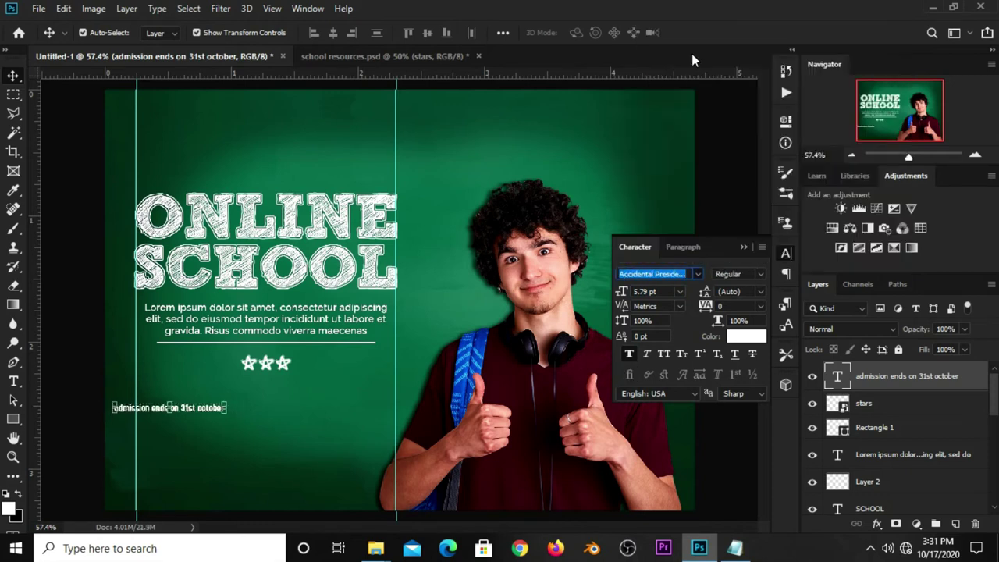
left_click(665, 357)
left_click(745, 247)
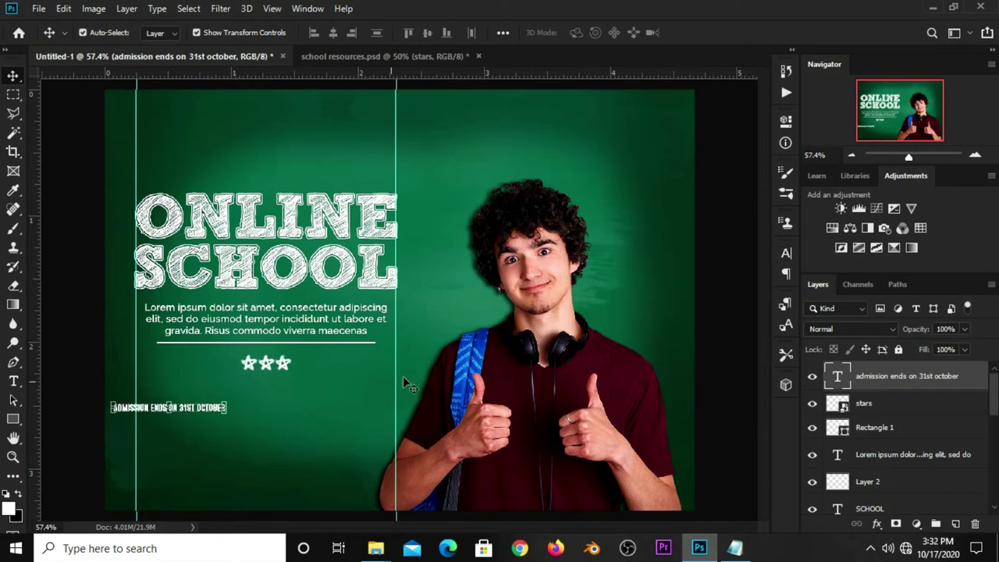
left_click_drag(225, 397, 365, 376)
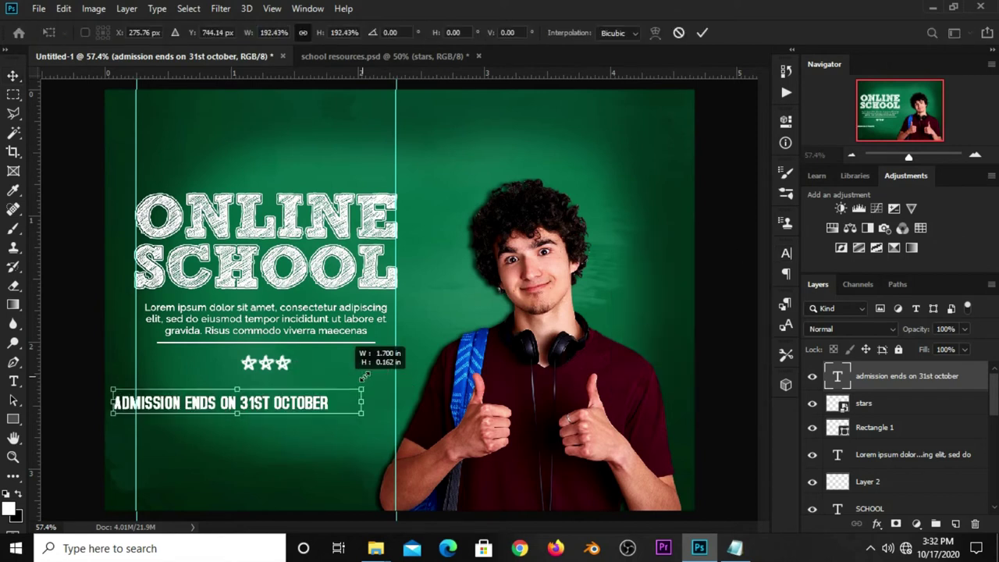
left_click_drag(285, 401, 308, 390)
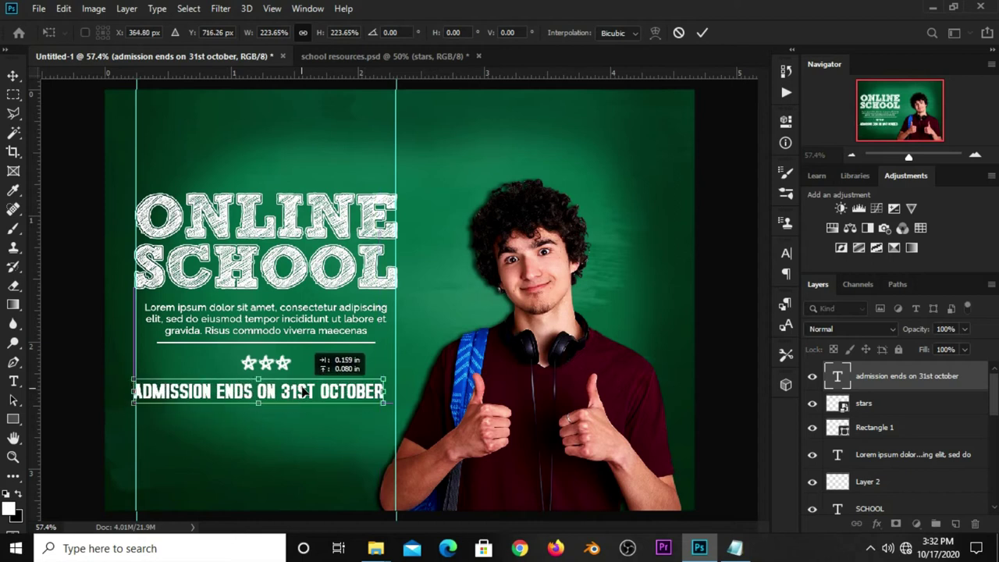
key("Return")
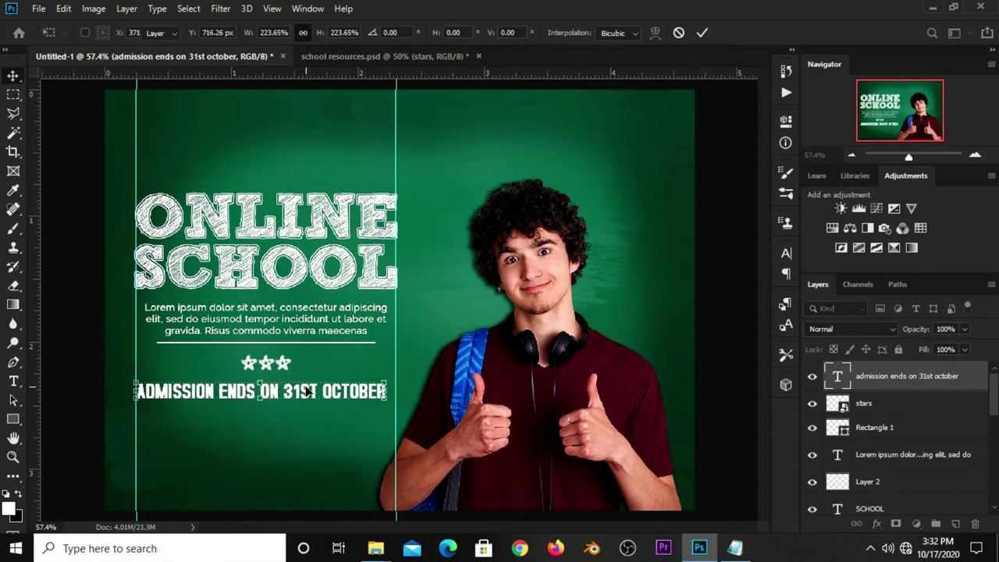
Step: Change the admission text font to Gobold and shrink it to the title's width
left_click(781, 255)
left_click(692, 276)
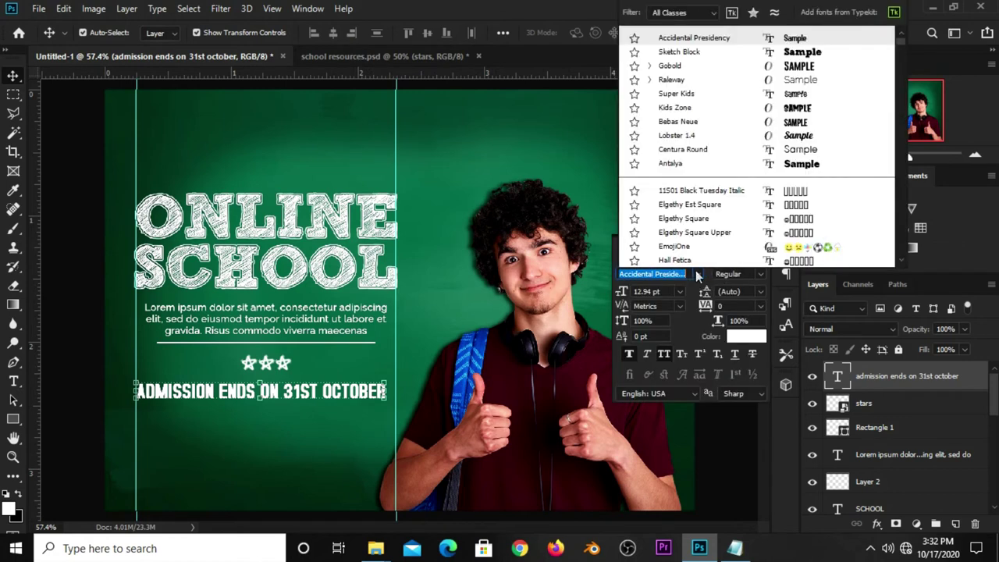
left_click(678, 66)
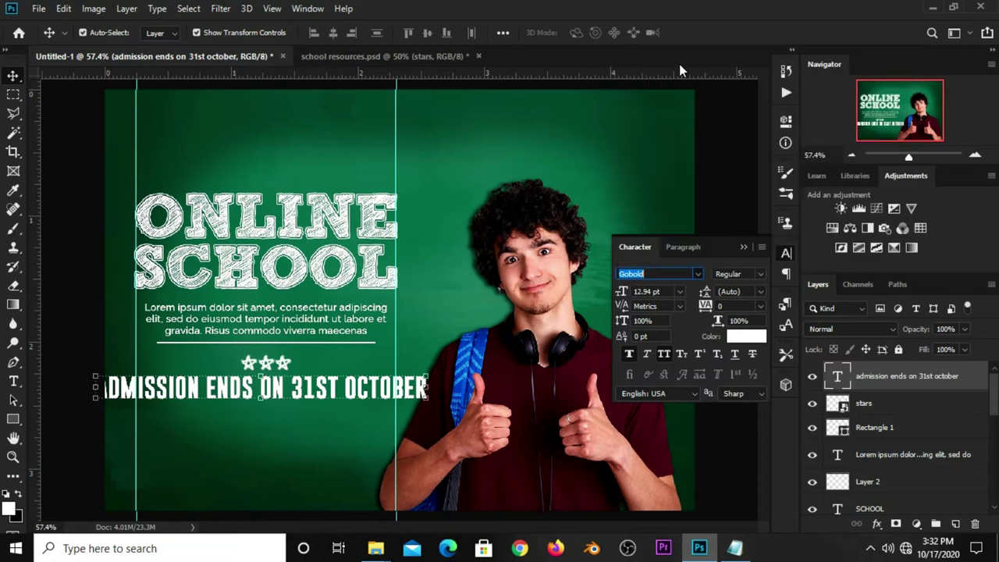
left_click_drag(86, 375, 139, 370)
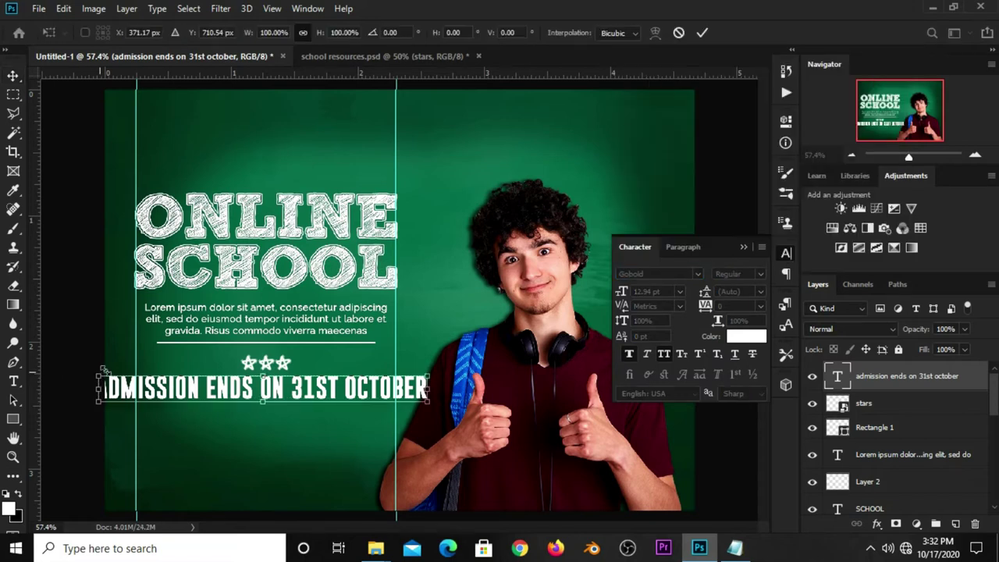
left_click_drag(427, 380, 395, 375)
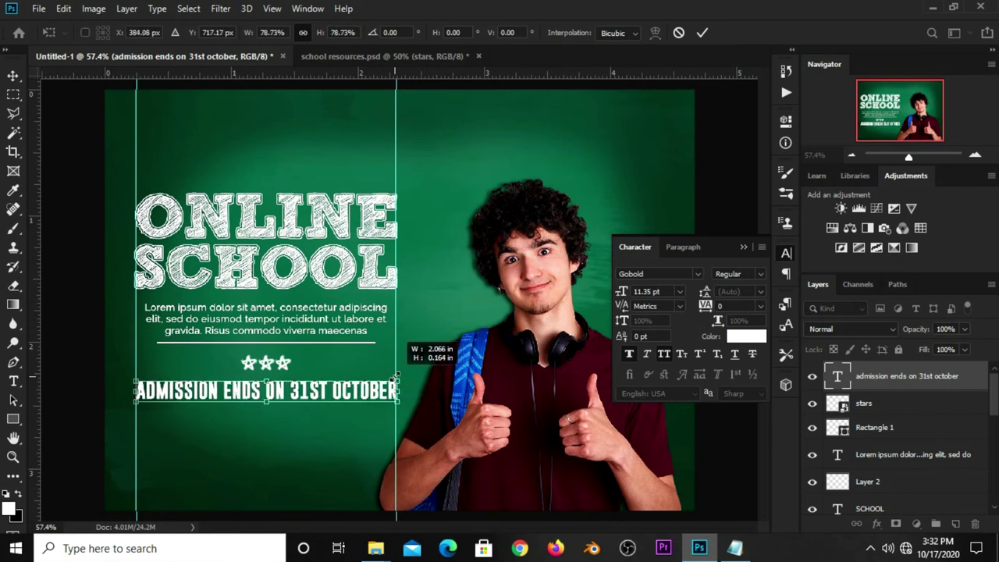
key("Return")
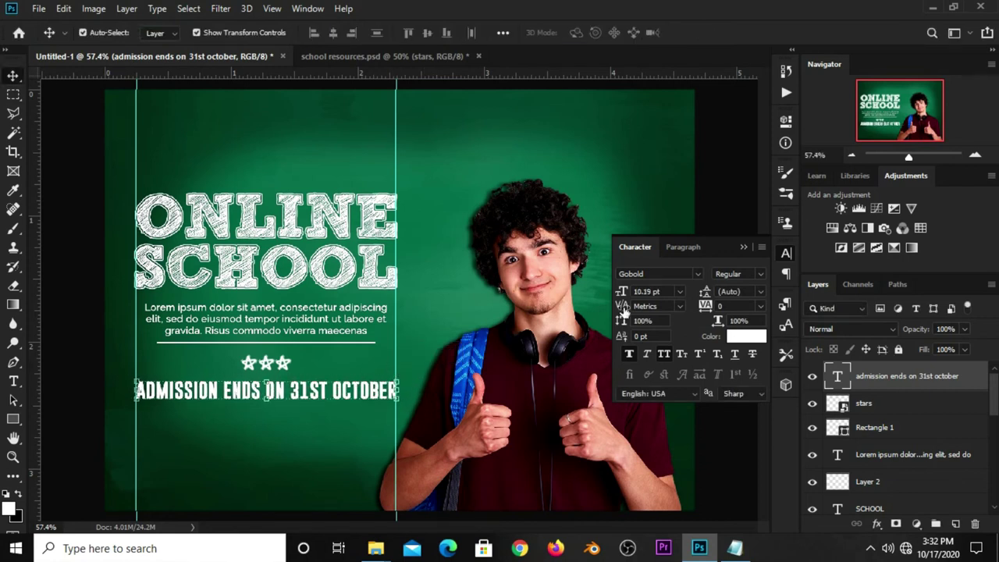
left_click(655, 274)
left_click(744, 247)
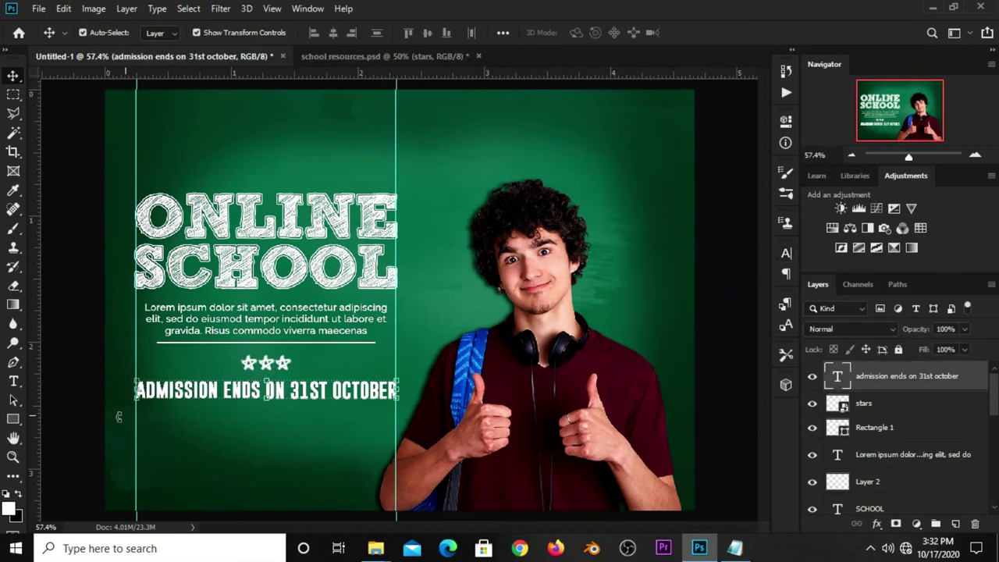
left_click(74, 407)
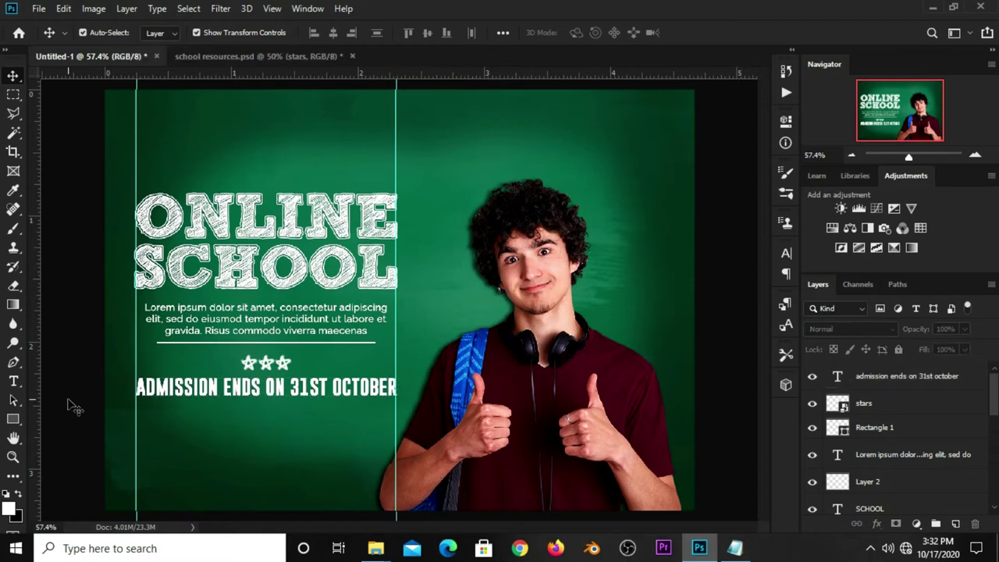
Step: Draw a rectangle below the admission line with no fill and a white stroke
left_click(13, 419)
left_click(62, 419)
left_click_drag(215, 418, 316, 442)
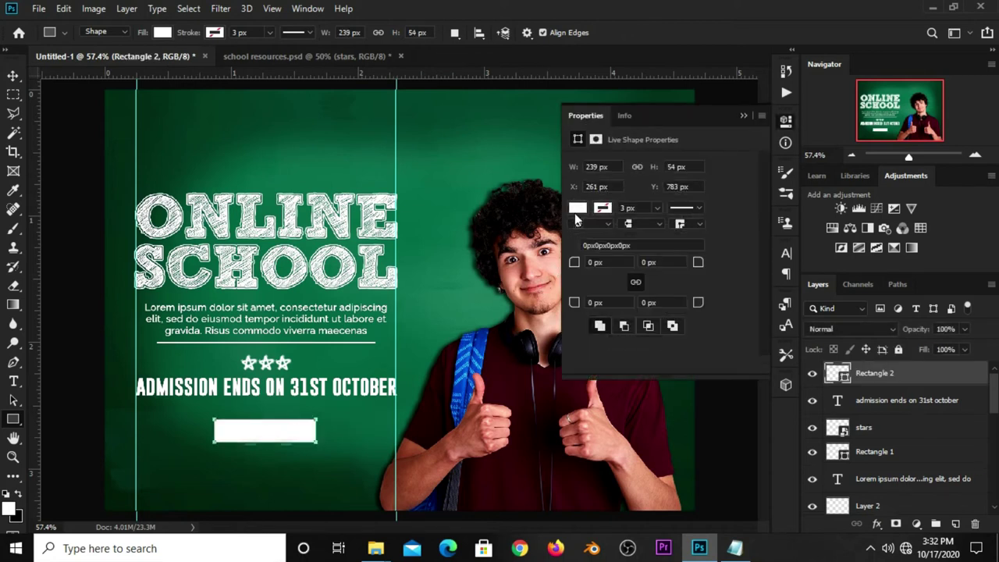
left_click(577, 207)
left_click(578, 207)
left_click(588, 237)
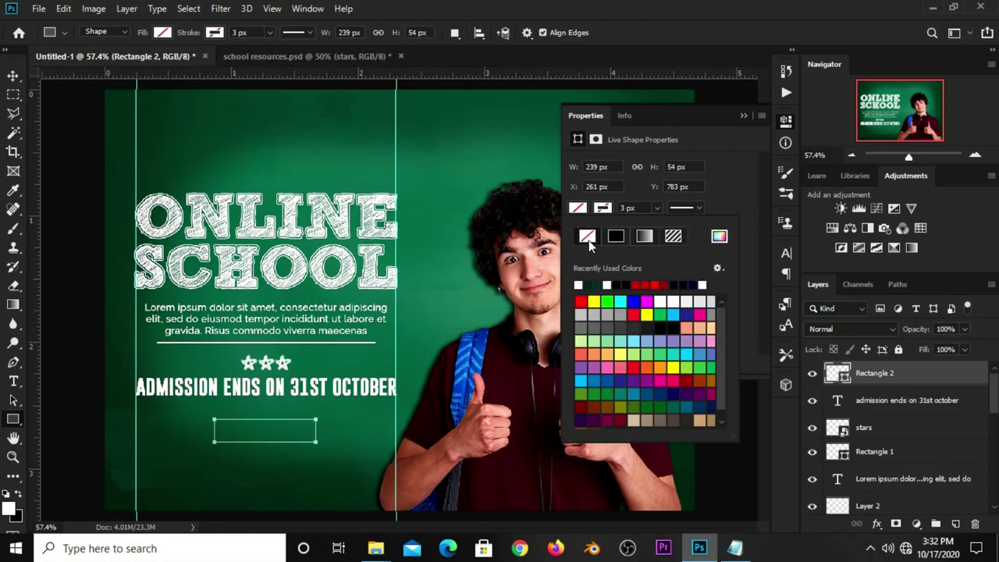
left_click(578, 285)
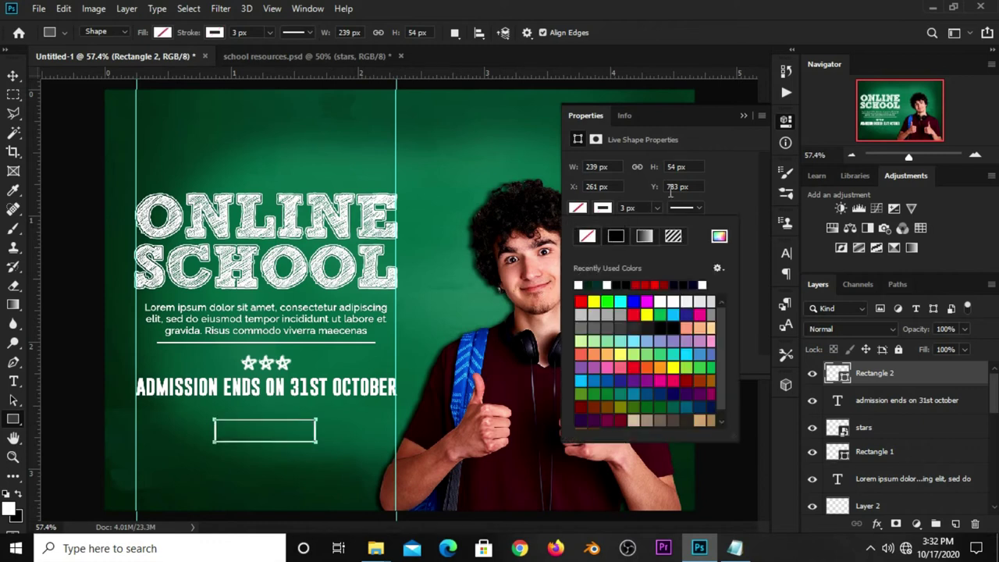
left_click(727, 171)
left_click(743, 116)
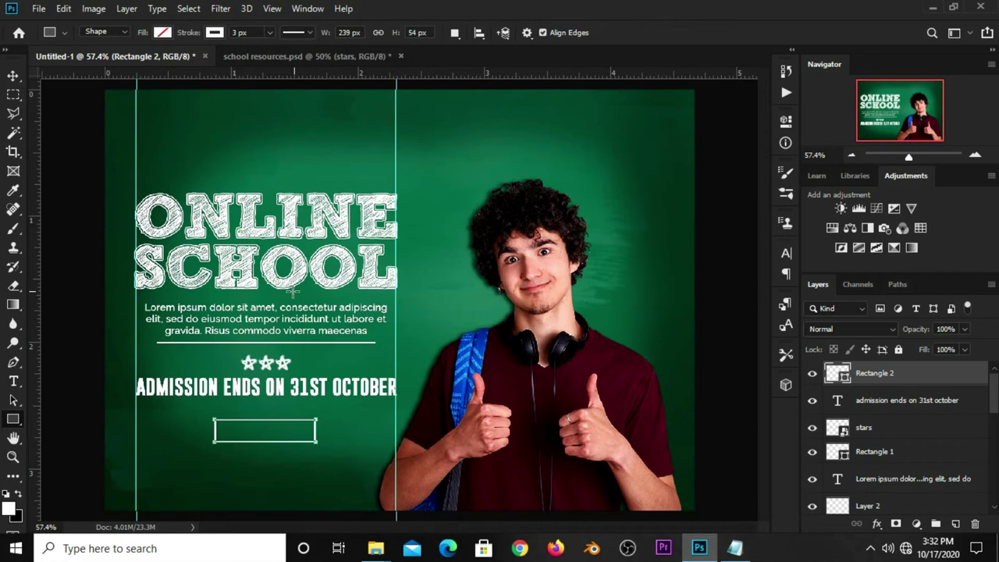
Step: Duplicate the admission text line and drag the copy below the rectangle
key("v")
left_click(89, 425)
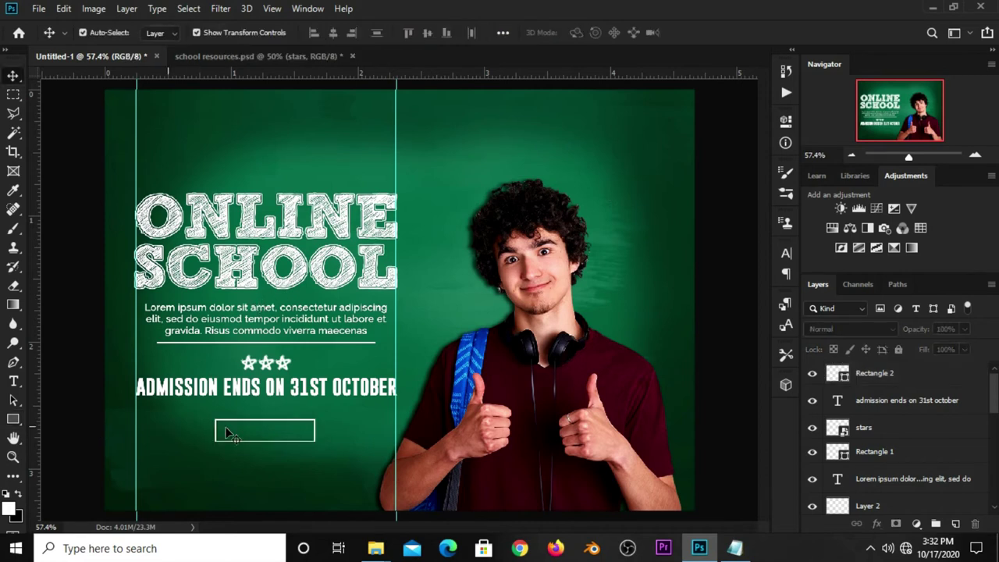
left_click(270, 398)
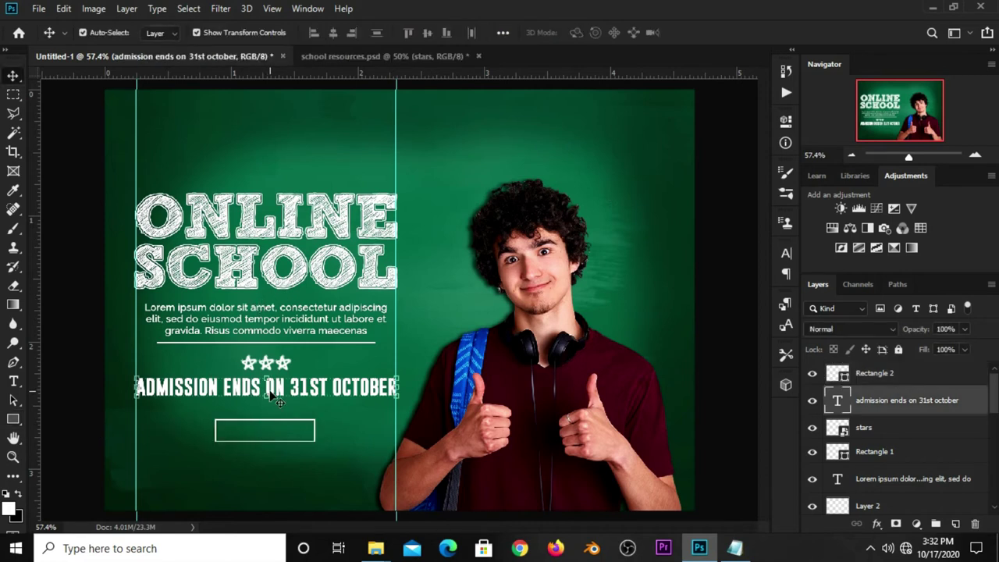
left_click_drag(285, 384, 298, 476)
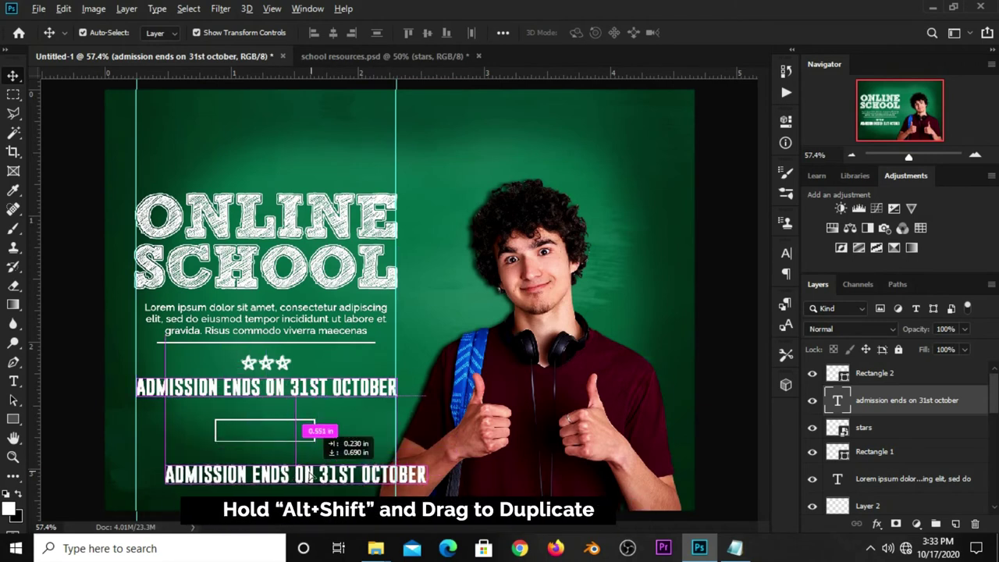
Step: Copy the words 'apply now' from the Notepad notes
key("t")
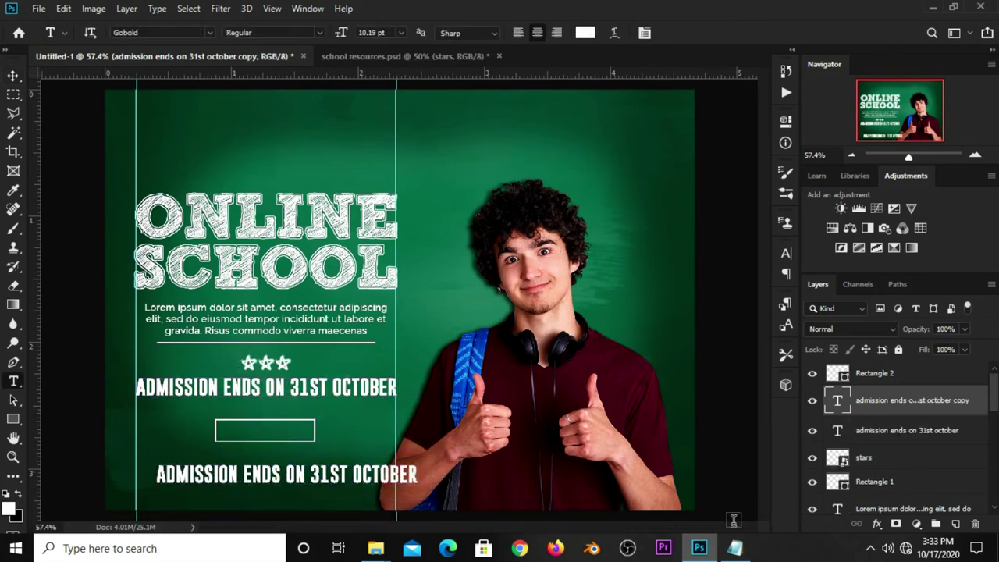
left_click(734, 548)
left_click_drag(567, 337, 513, 337)
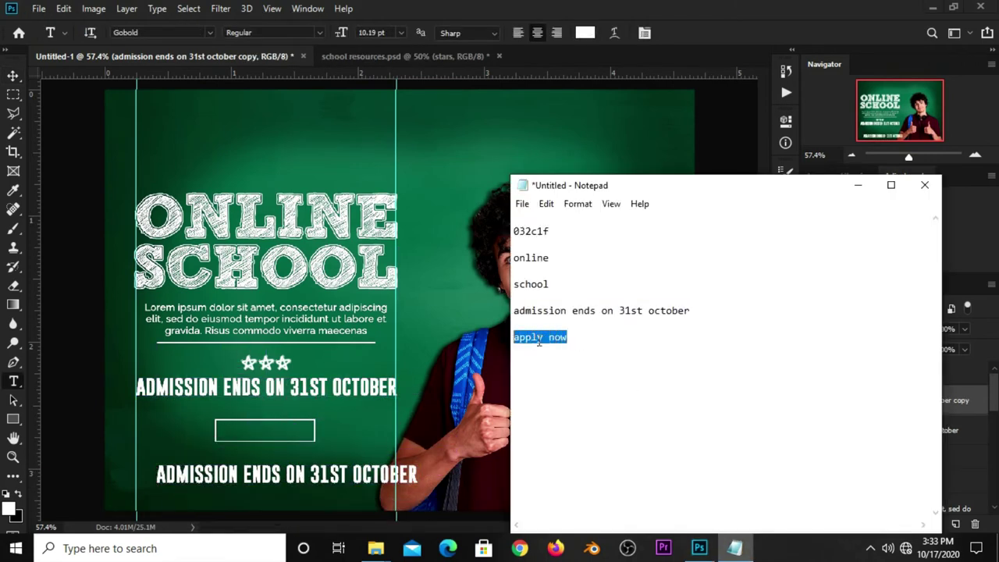
right_click(537, 338)
left_click(598, 165)
left_click(708, 27)
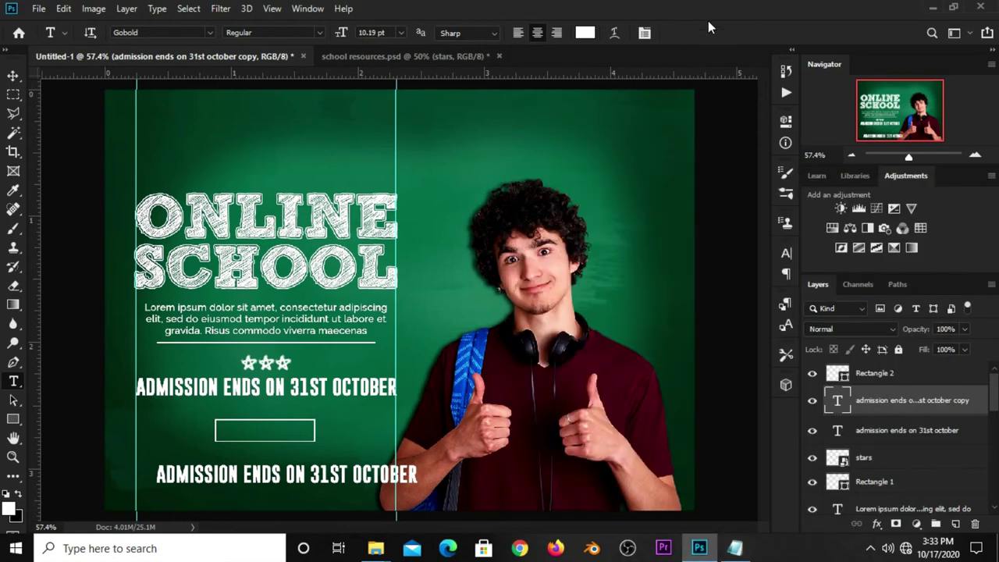
Step: Replace the duplicated line's text with APPLY NOW and move it into the outlined box
right_click(21, 383)
left_click(49, 384)
left_click(178, 473)
key("ctrl+a")
key("ctrl+v")
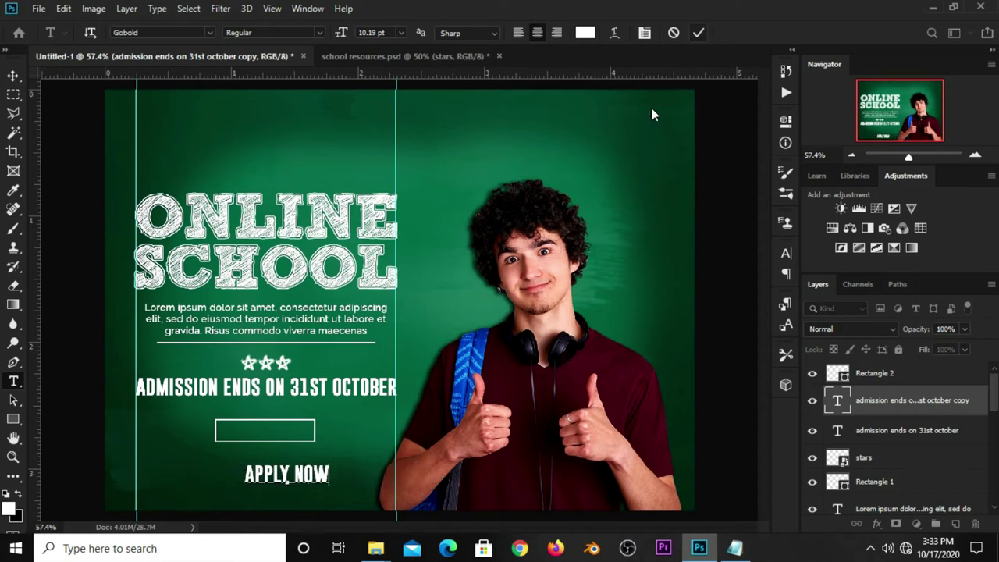
key("ctrl+Return")
key("v")
left_click_drag(302, 477, 286, 438)
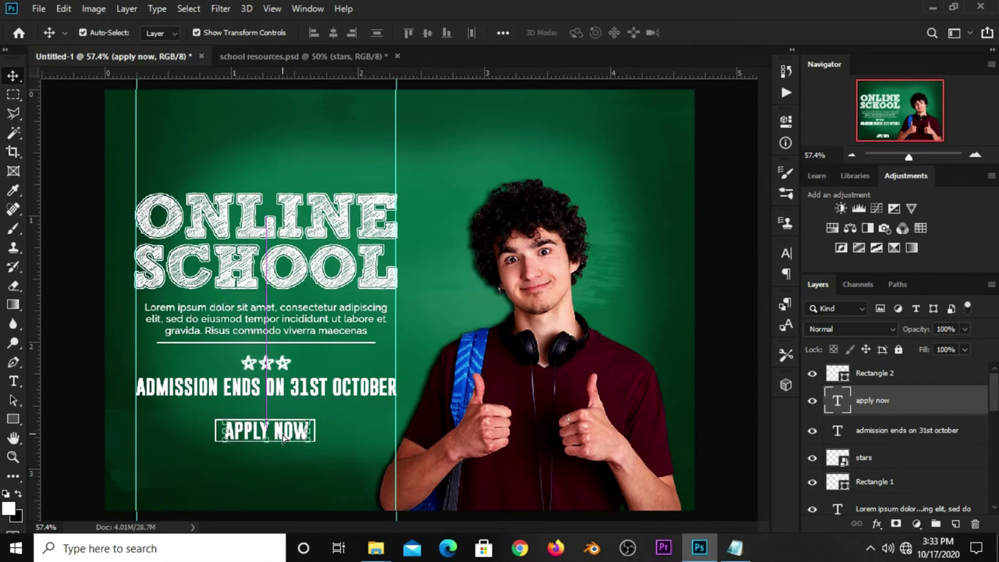
Step: Make the outlined box taller and centre APPLY NOW inside it
left_click(86, 449)
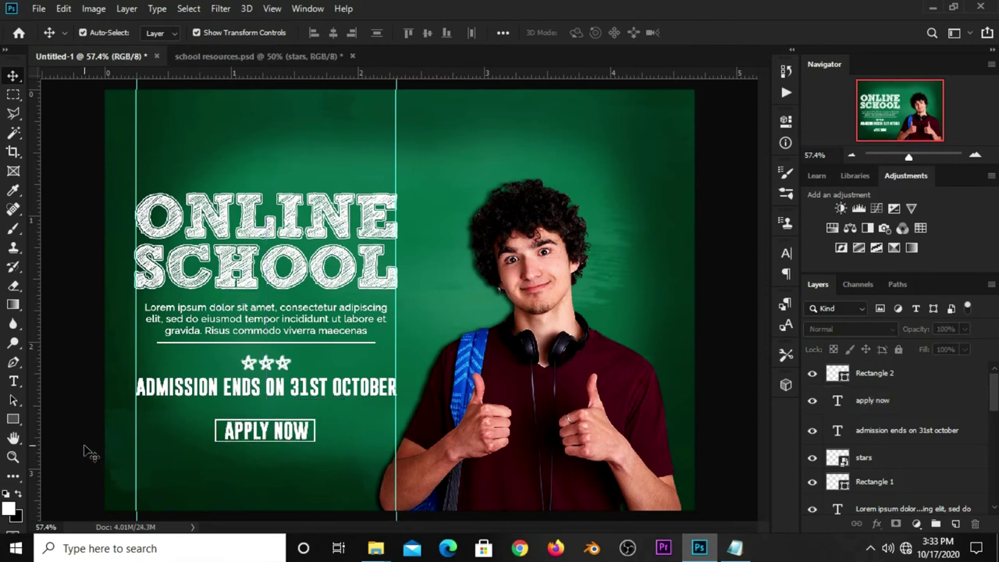
left_click(316, 443)
key("ctrl+t")
left_click_drag(270, 445, 268, 450)
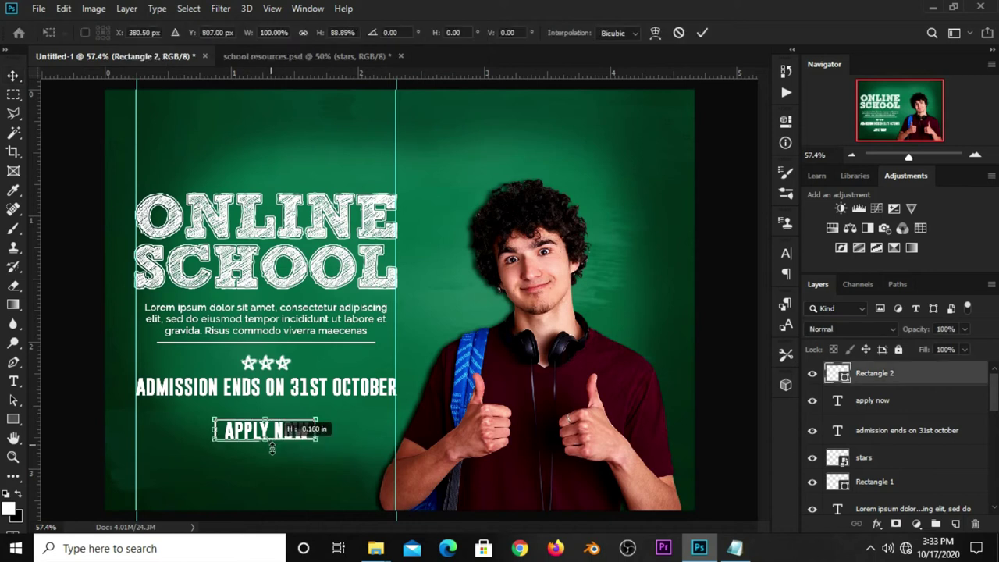
type("380")
key("Return")
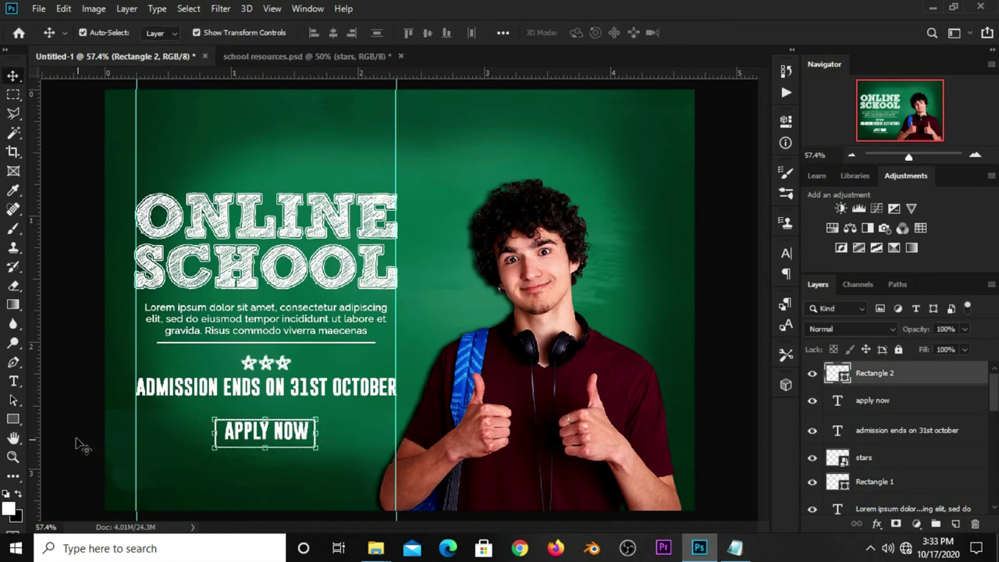
left_click(115, 447)
left_click(277, 439)
left_click_drag(279, 439, 279, 441)
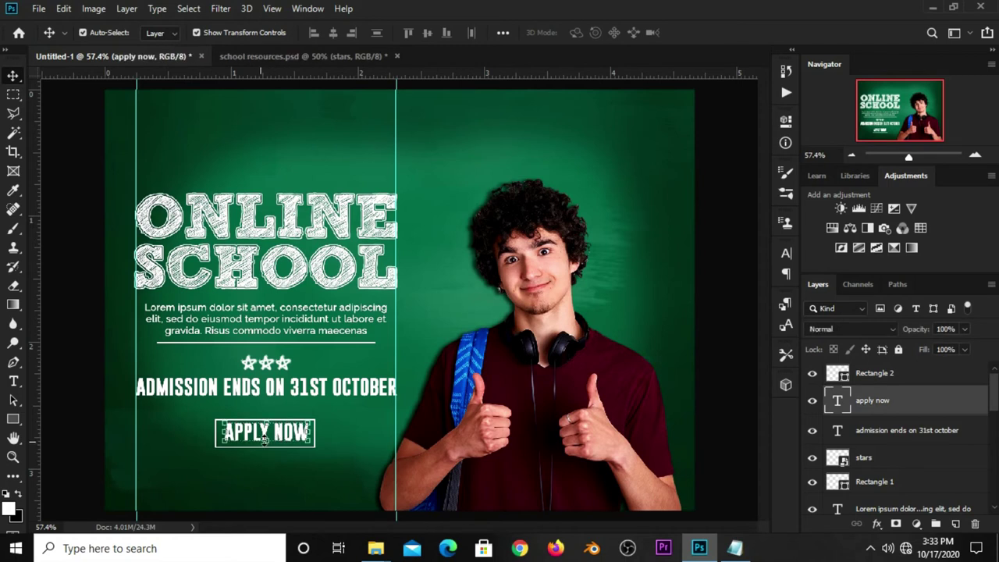
left_click(81, 436)
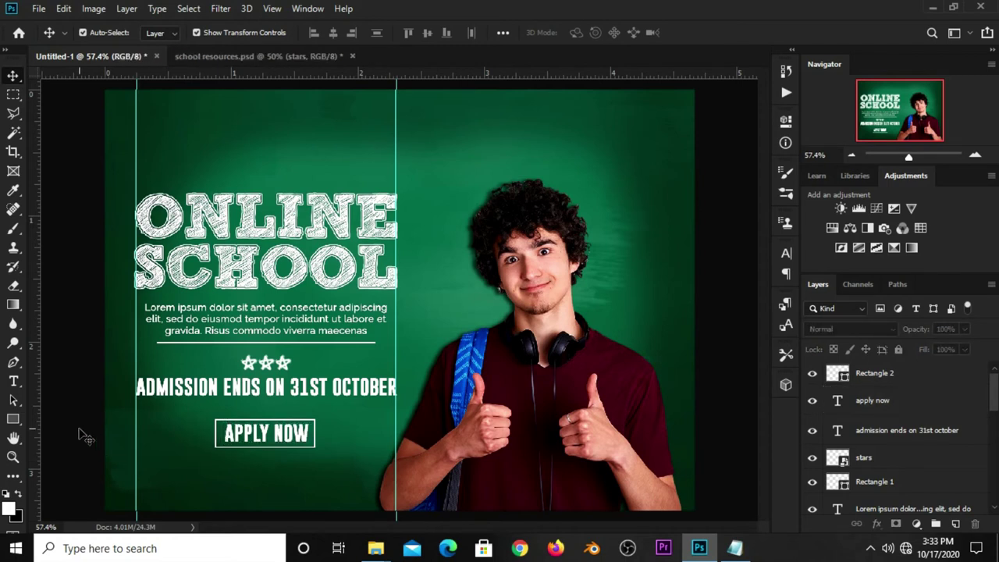
Step: Group the apply now text and Rectangle 2 layers into Group 8
left_click(236, 429)
left_click(68, 430)
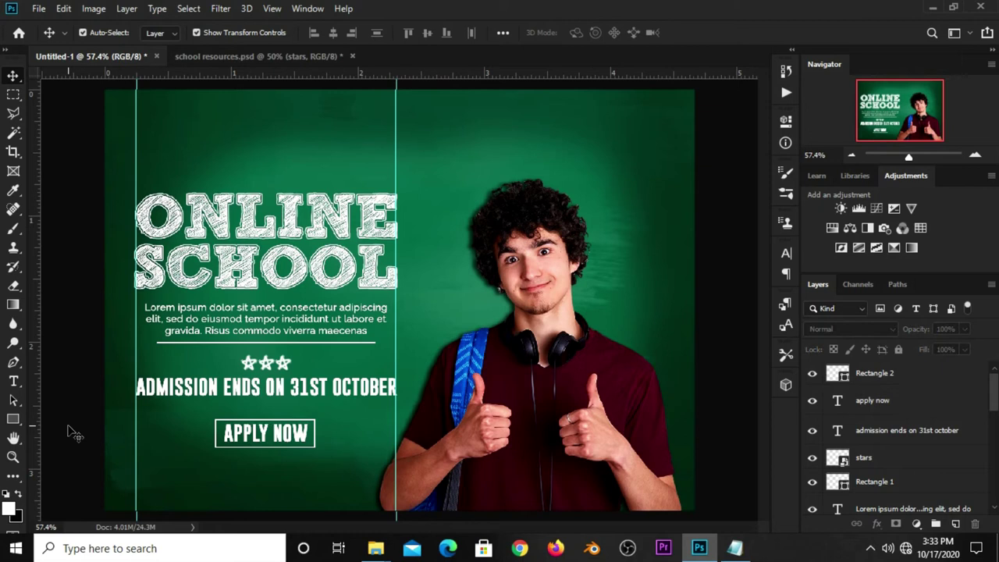
left_click(261, 442)
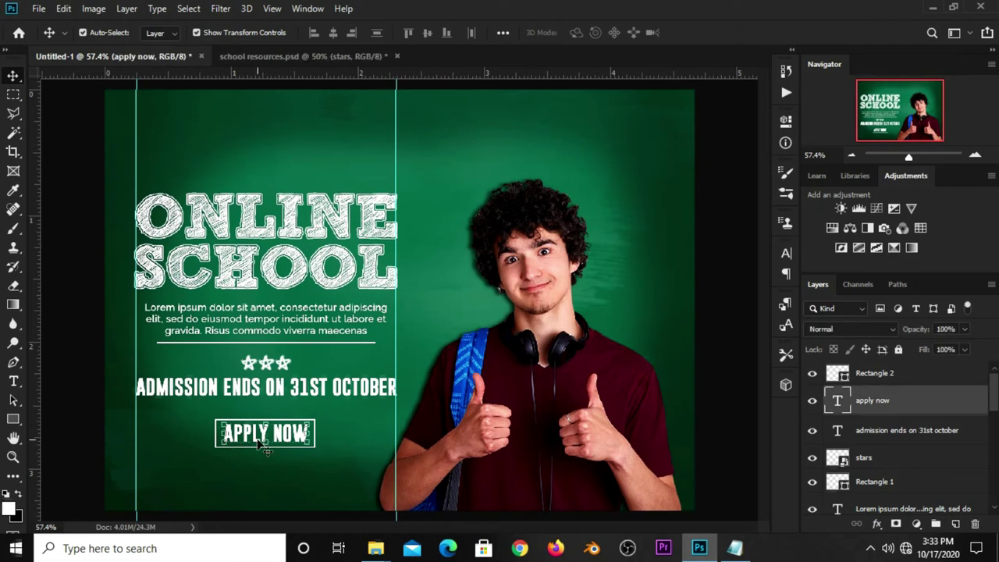
left_click(894, 379, "shift")
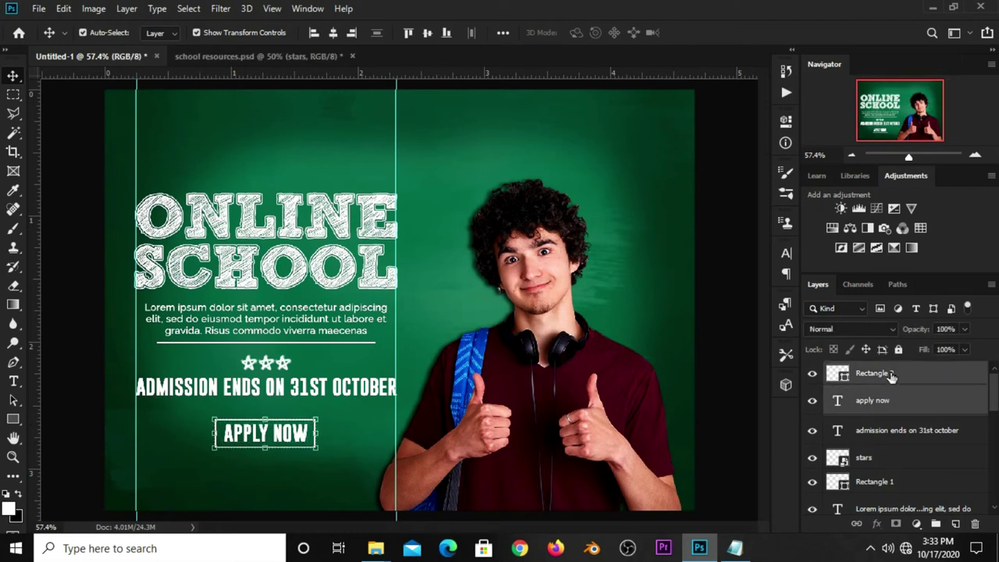
key("ctrl+g")
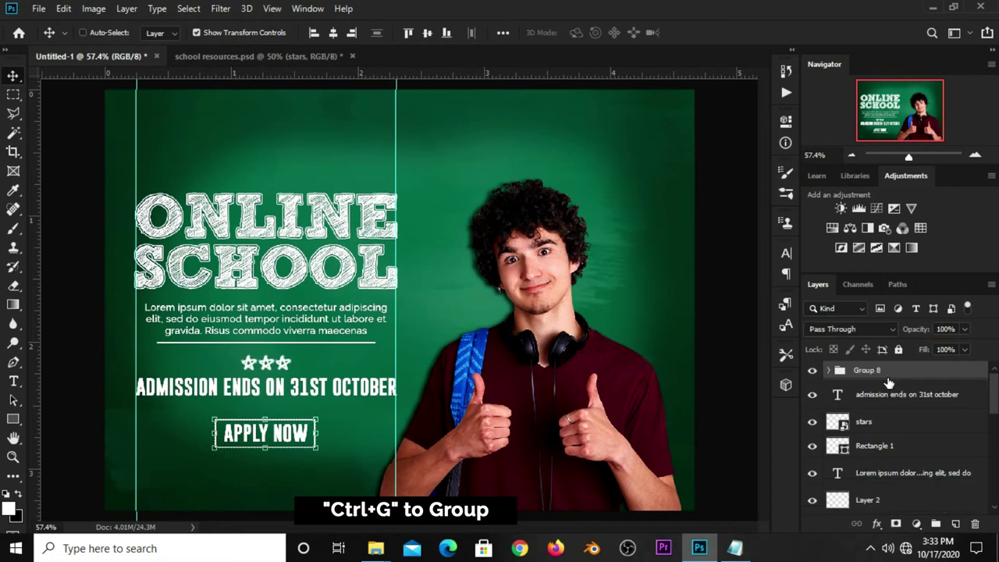
left_click(812, 371)
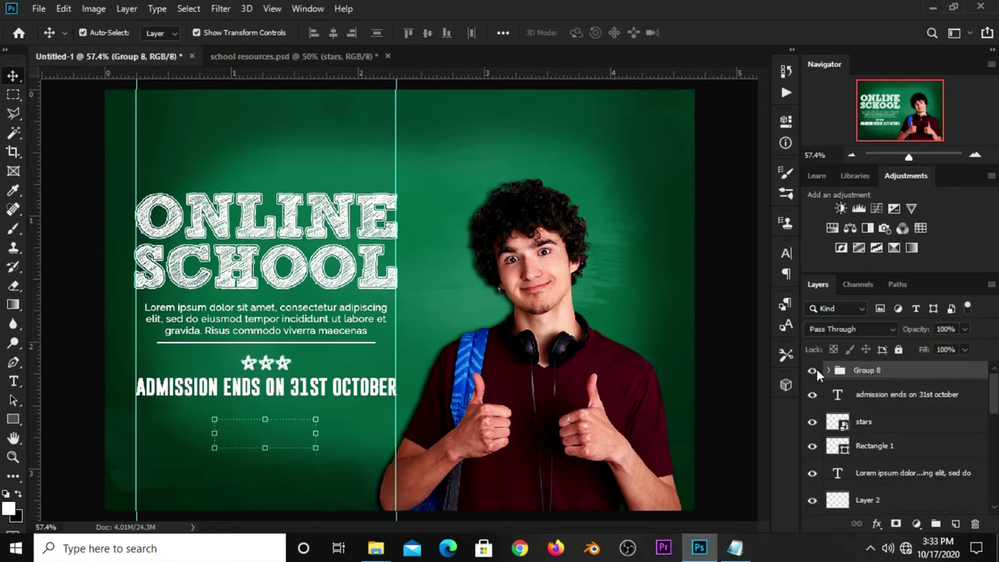
left_click(812, 371)
left_click(704, 336)
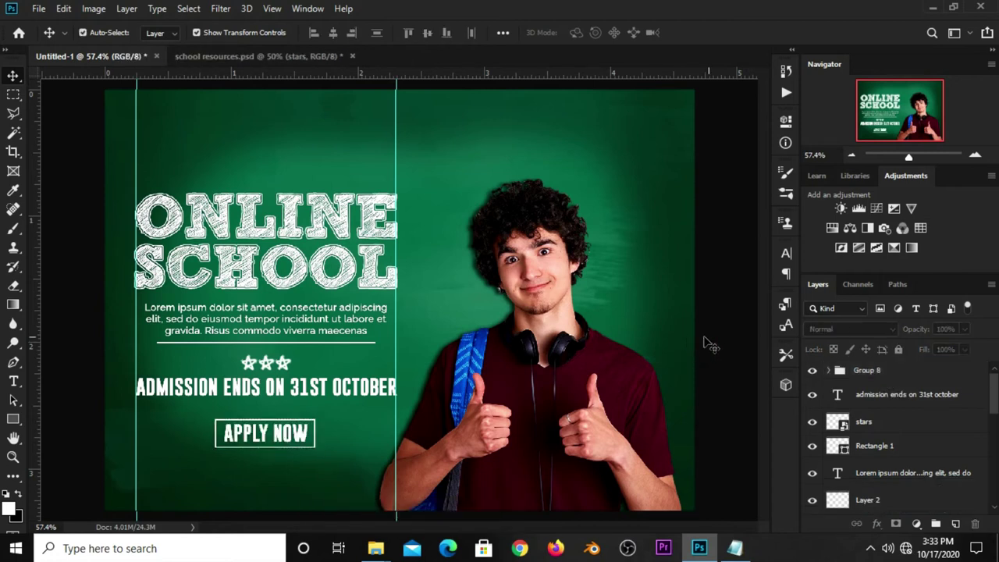
left_click(14, 95)
Step: Align Group 8 to the horizontal centre of a marquee around the left text column, then deselect
left_click(78, 95)
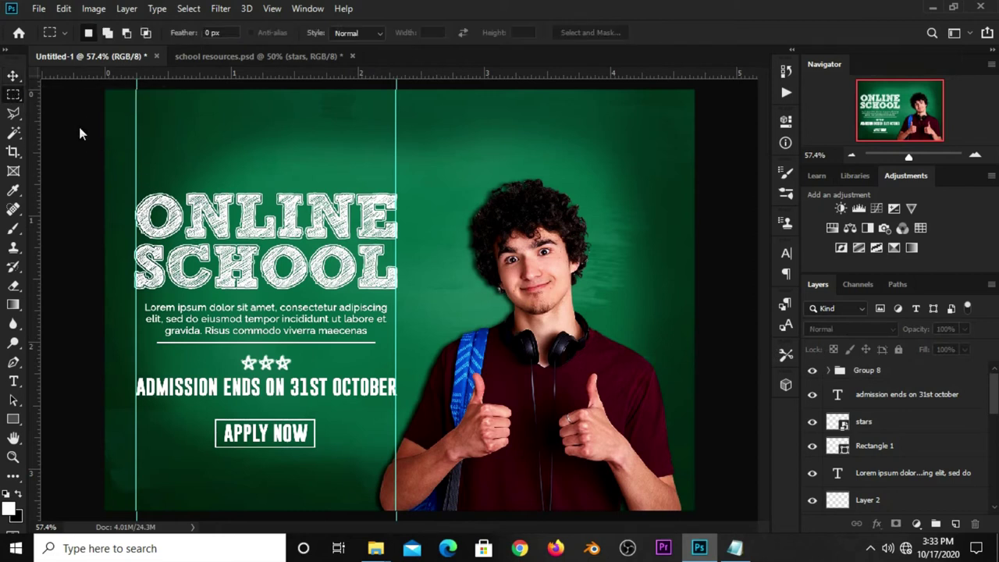
left_click_drag(138, 301, 400, 396)
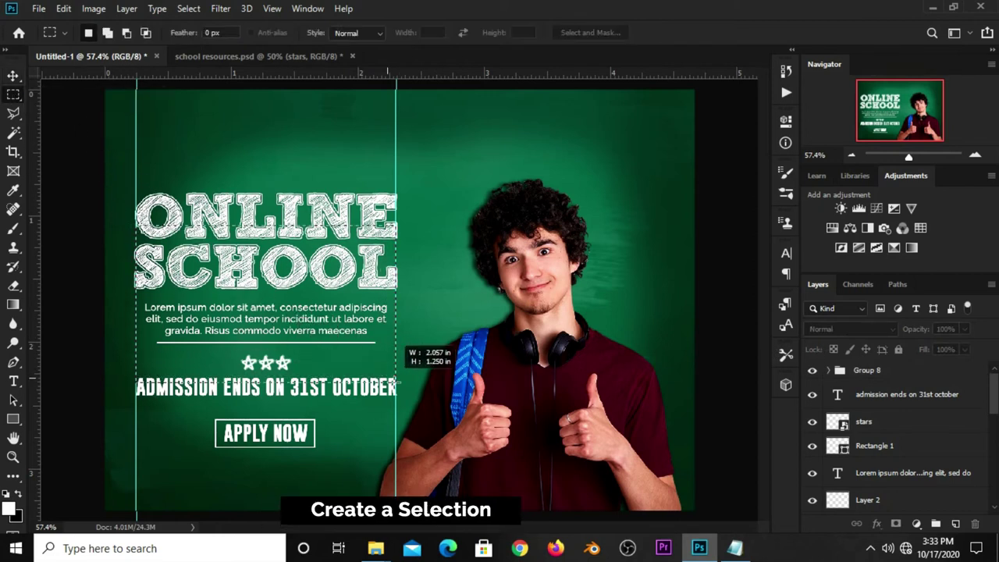
left_click(13, 75)
left_click(47, 76)
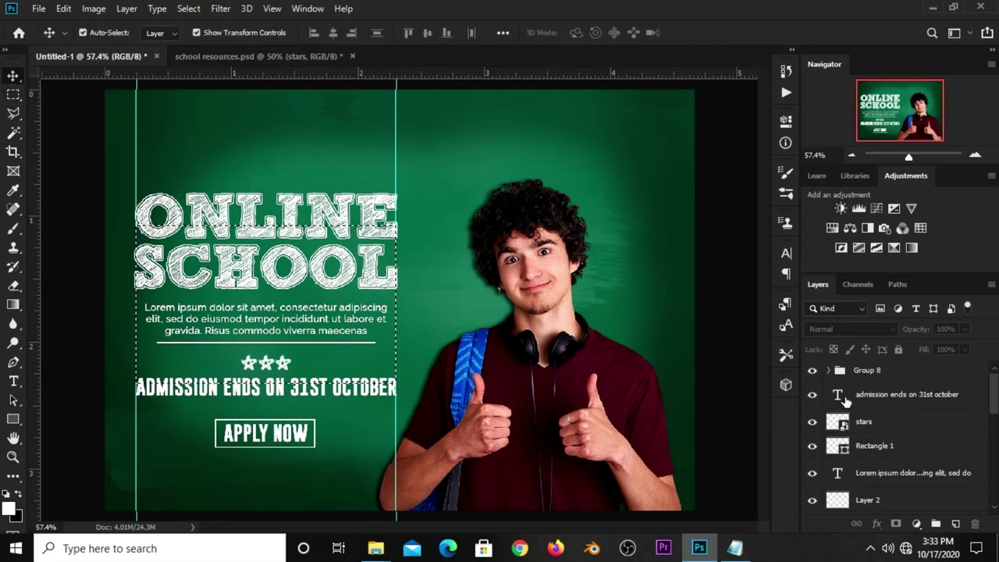
left_click(866, 370)
left_click(333, 33)
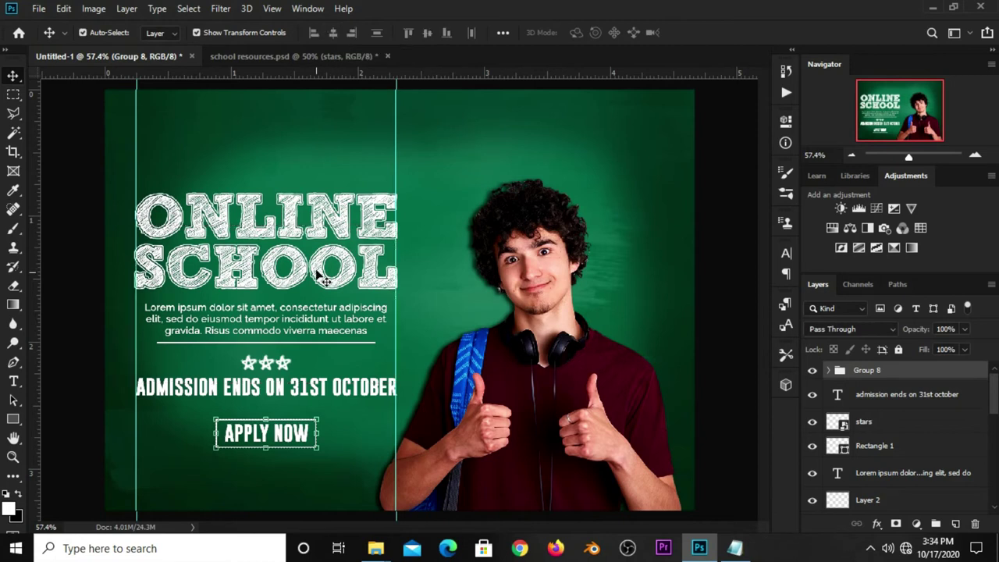
left_click(195, 9)
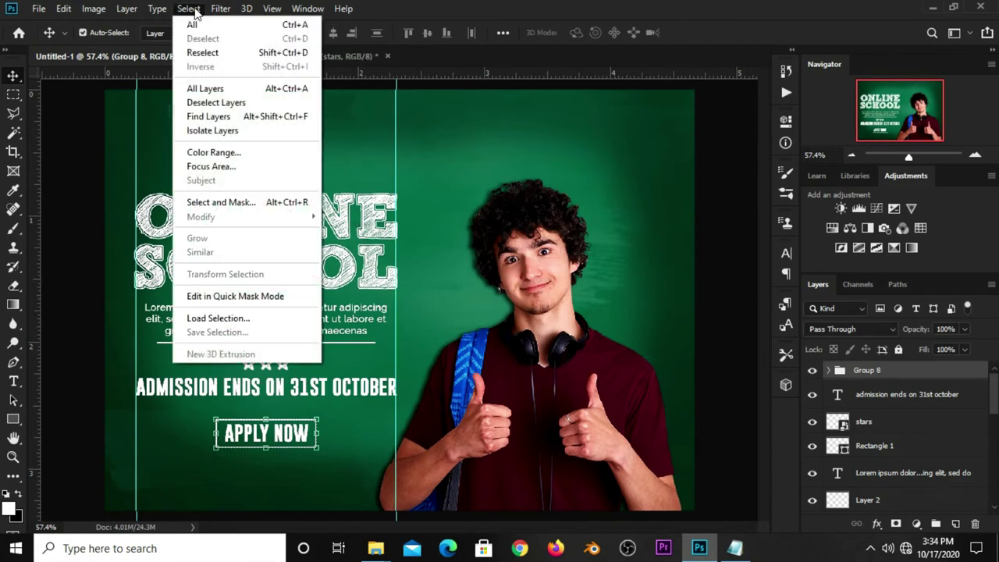
left_click(199, 49)
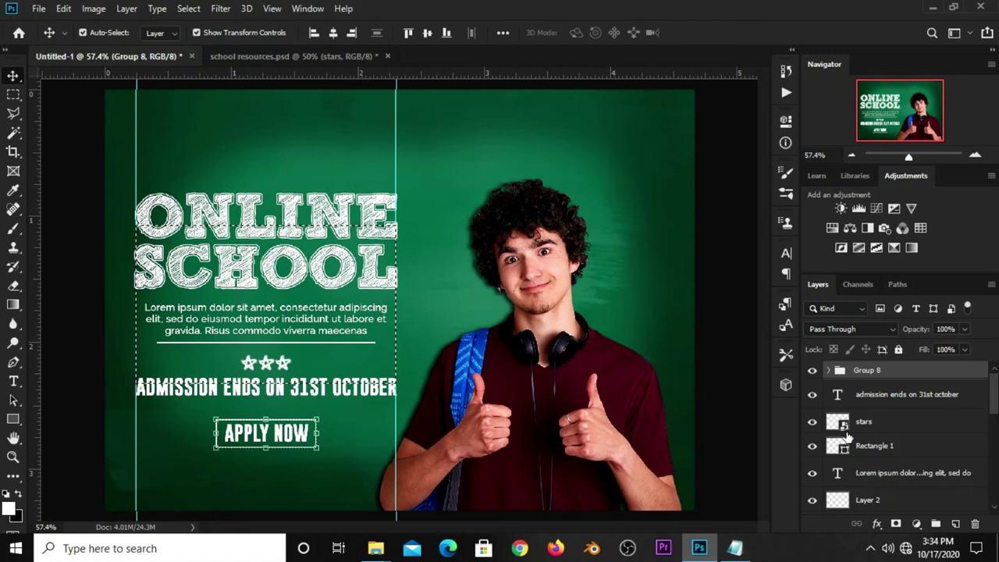
left_click(890, 431)
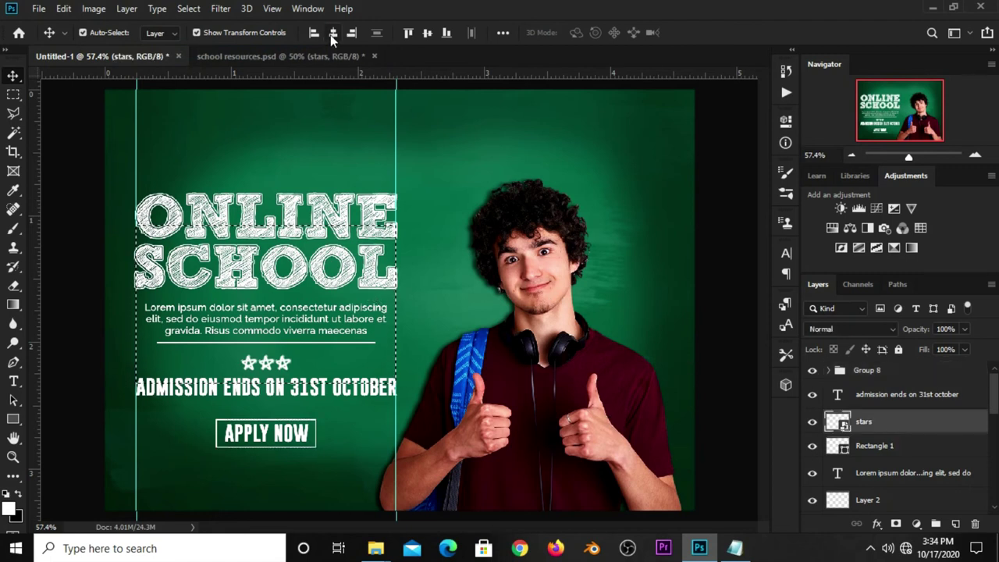
key("ctrl+d")
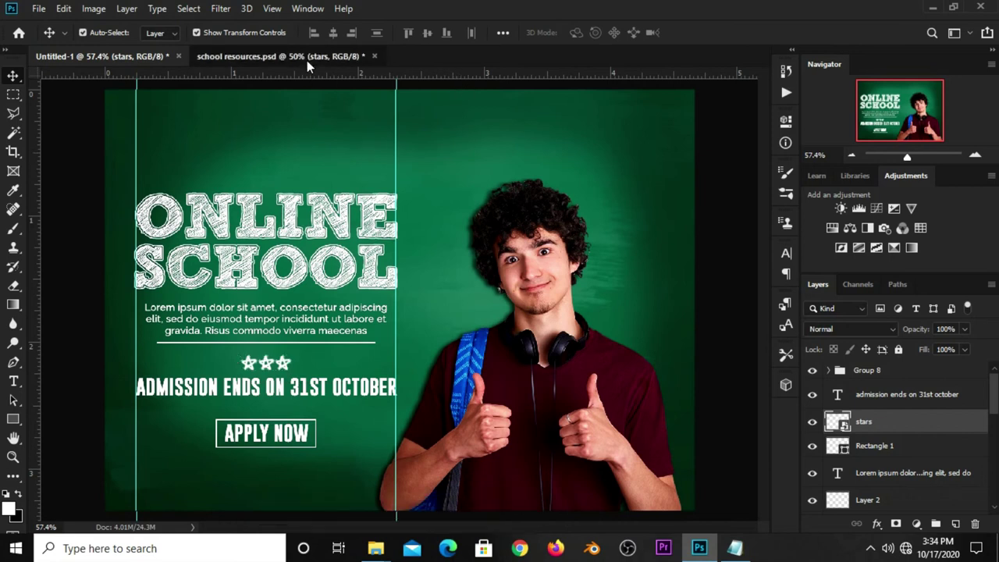
Step: Place the arrow clipart below APPLY NOW, stack its layer on top, and add Color Overlay
left_click(306, 58)
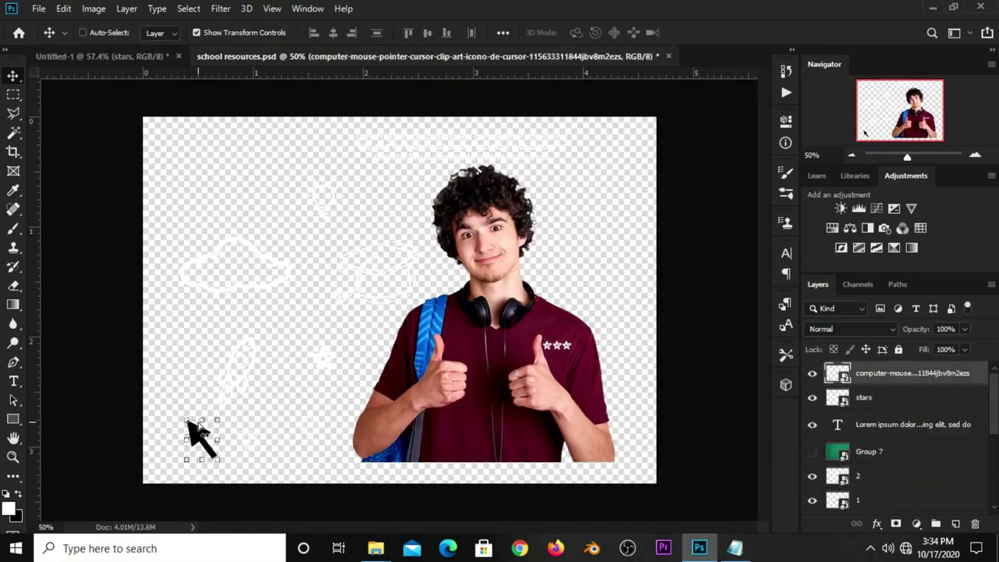
left_click(142, 58)
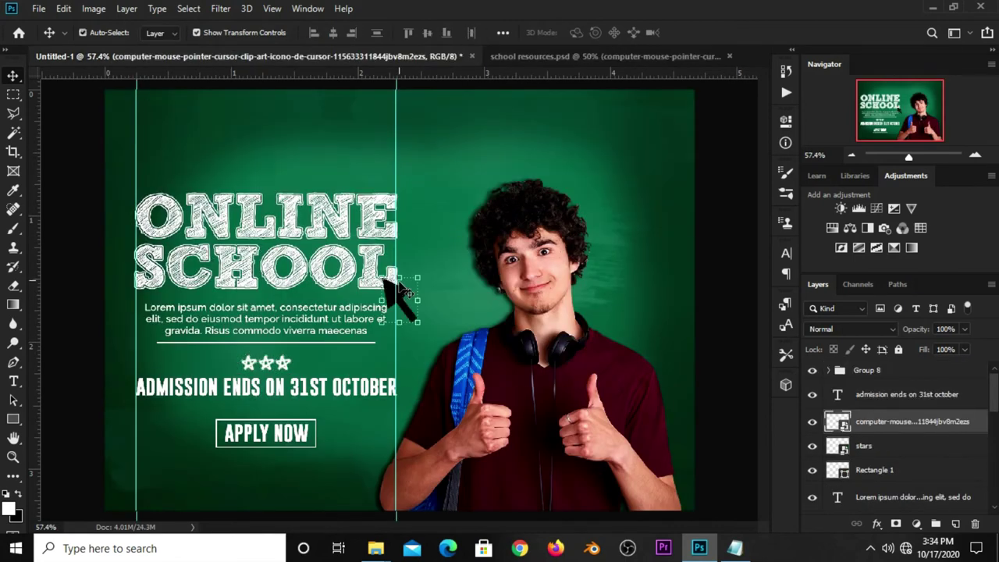
left_click_drag(394, 297, 292, 461)
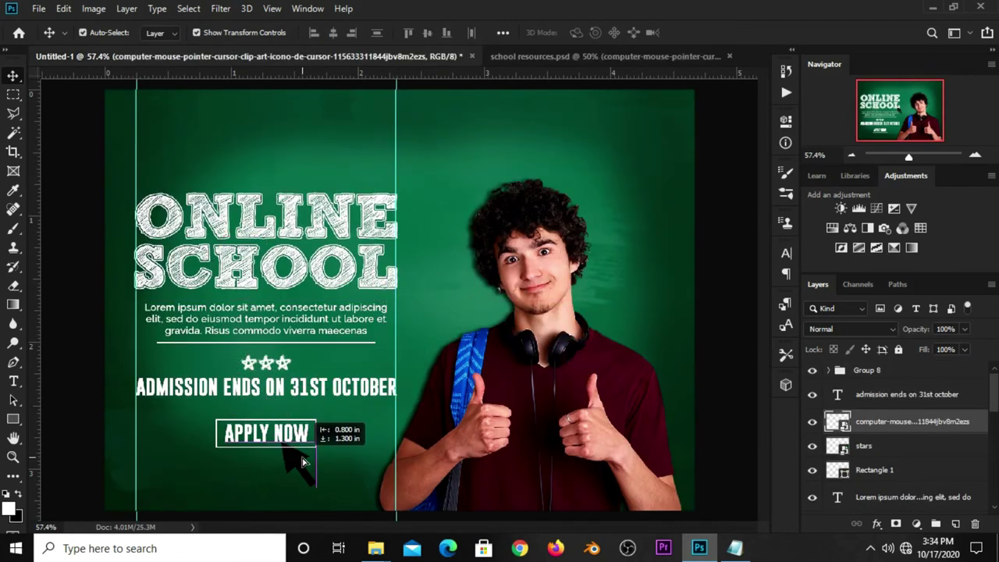
left_click_drag(871, 429, 868, 363)
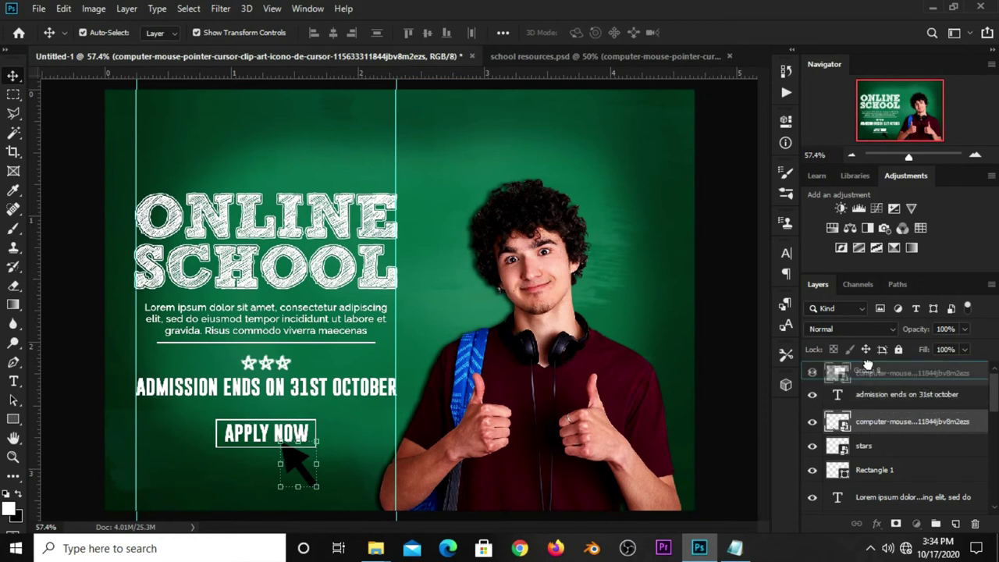
left_click(872, 525)
left_click(894, 466)
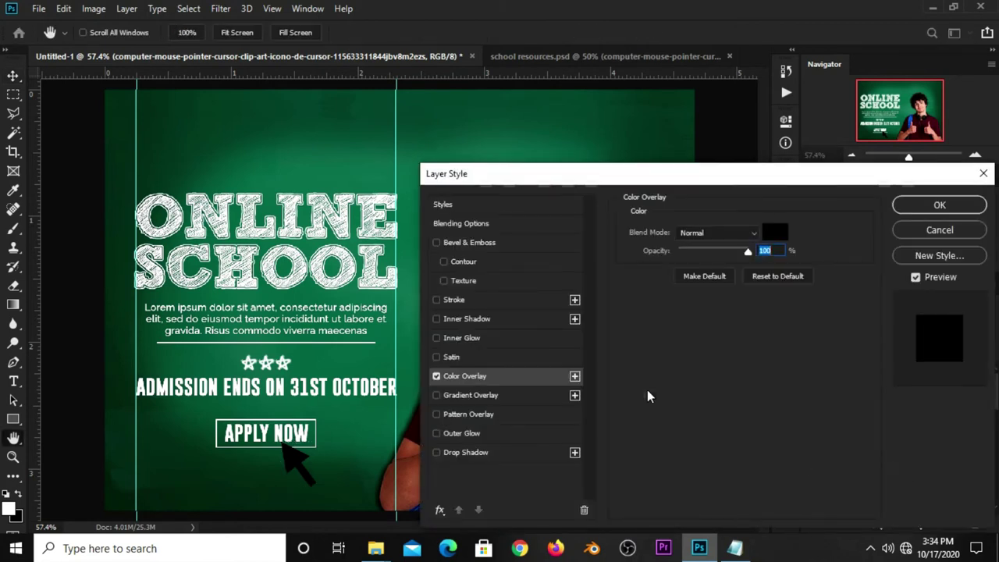
Step: Set the arrow's Color Overlay colour to white #ffffff
left_click(775, 232)
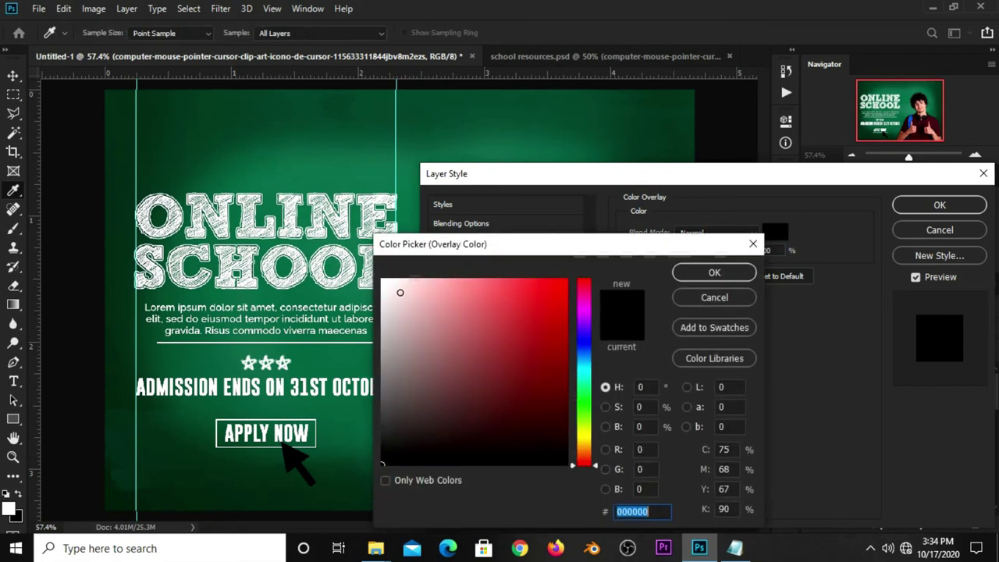
type("ffffff")
left_click(690, 274)
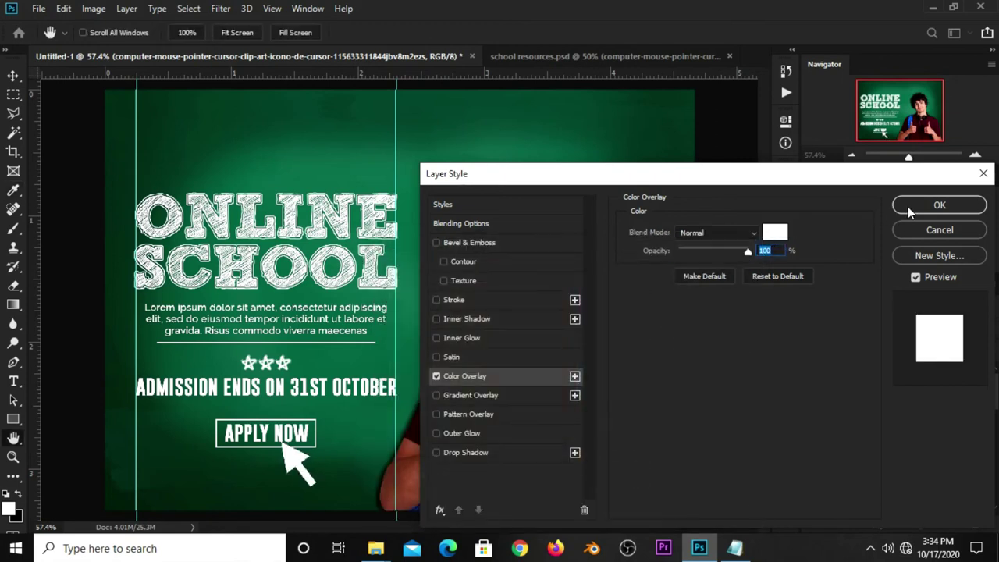
left_click(907, 206)
Step: Shrink the arrow to about 44% and tuck it just under APPLY NOW
key("ctrl+t")
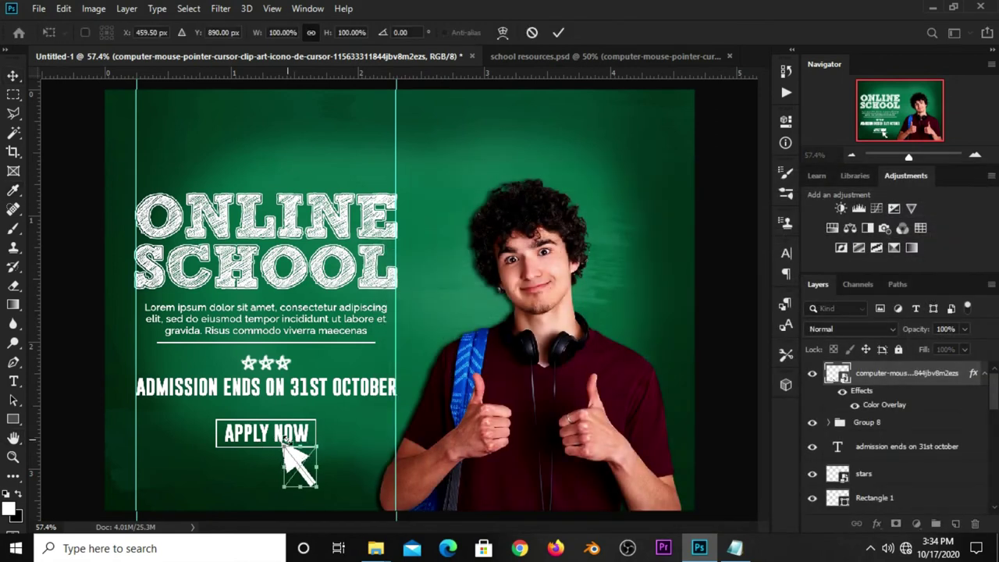
left_click_drag(284, 446, 299, 467)
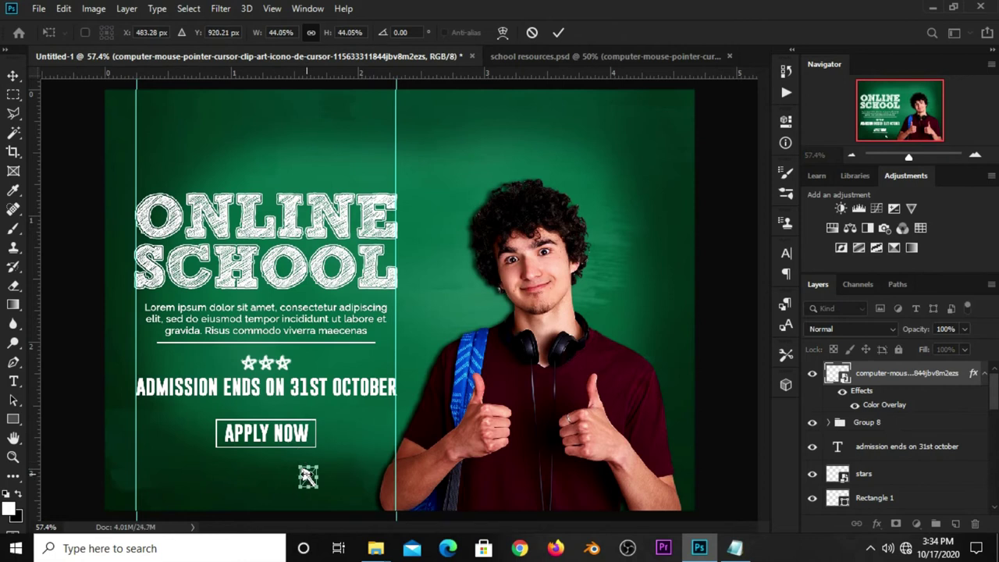
key("Return")
key("ctrl+t")
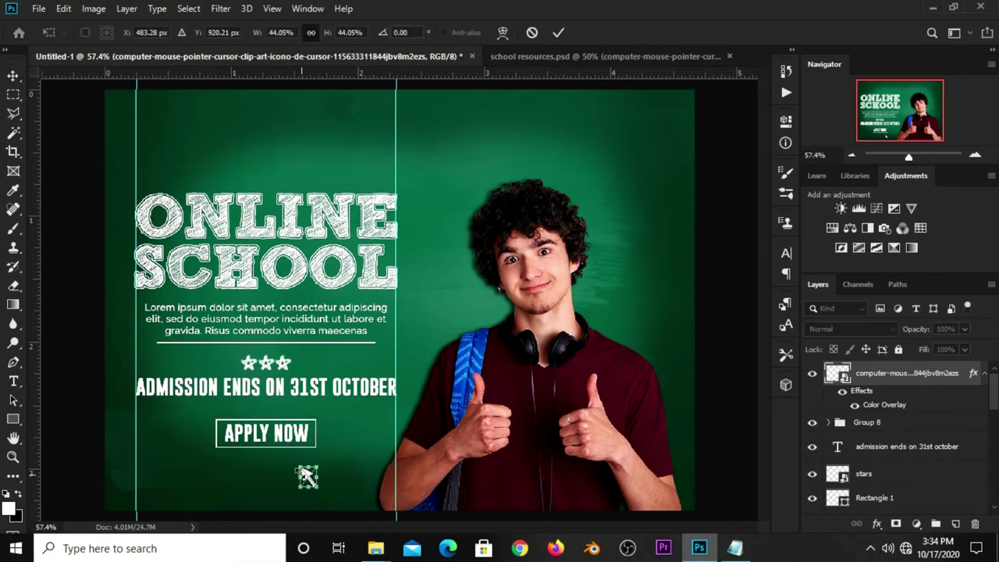
scroll(307, 476, "up", 2)
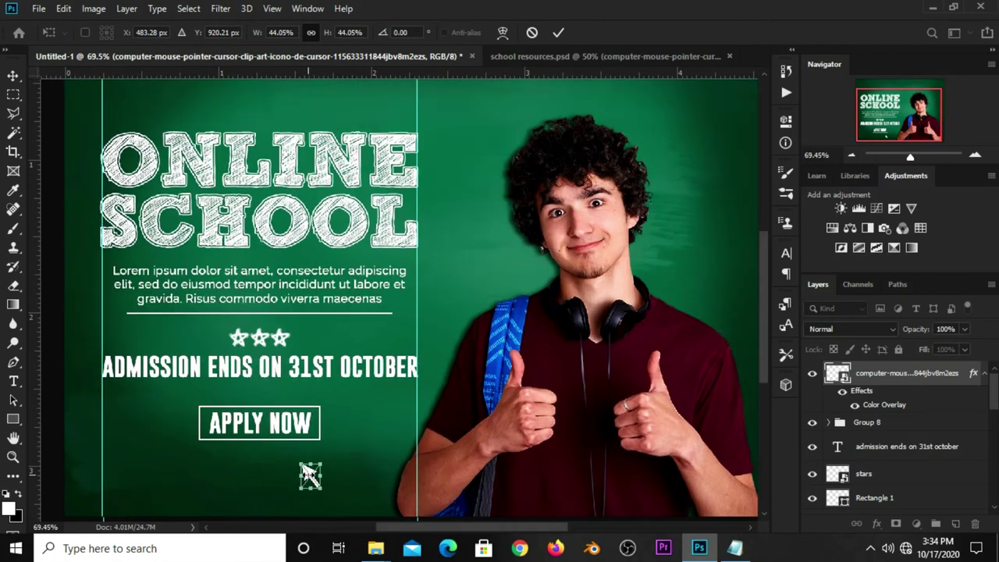
left_click_drag(304, 467, 295, 438)
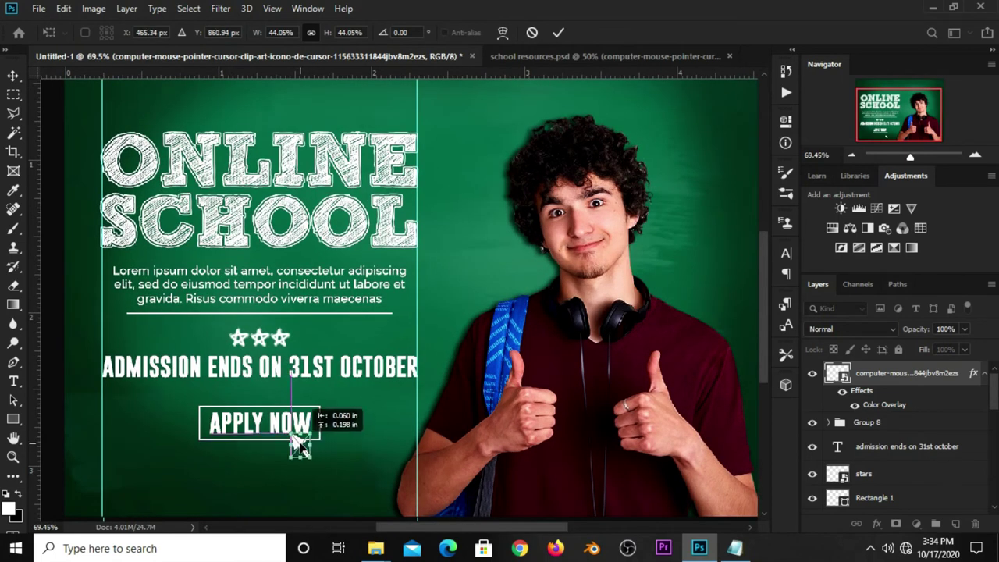
key("Return")
scroll(299, 442, "down", 2)
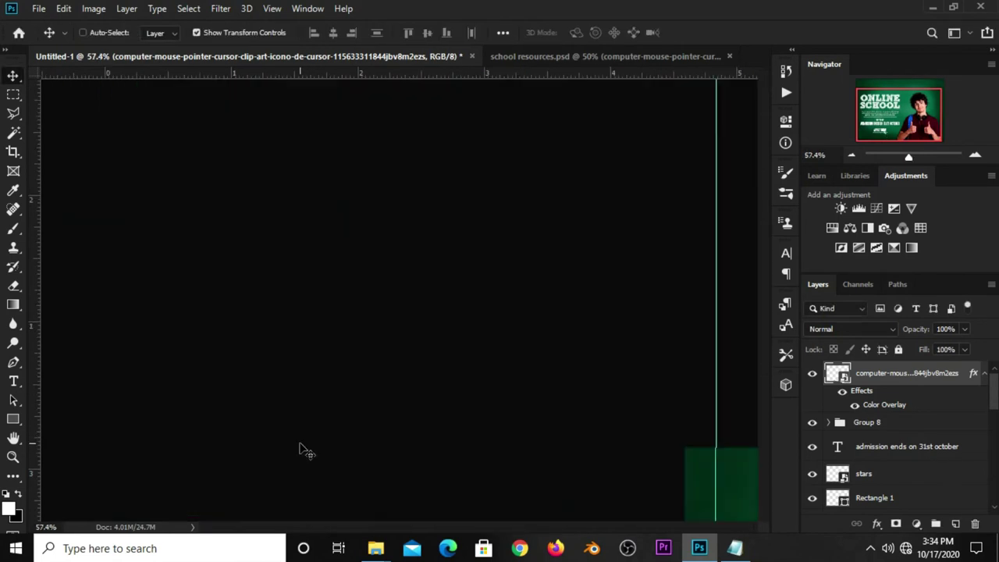
Step: Bring the lightbulb doodle from school resources.psd and size it above ONLINE SCHOOL
left_click(68, 416)
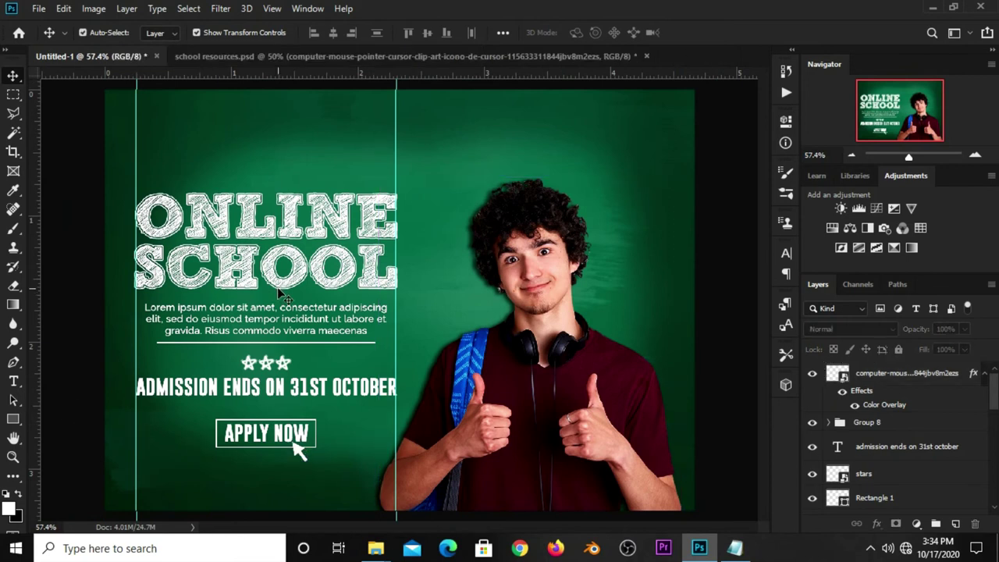
left_click(511, 56)
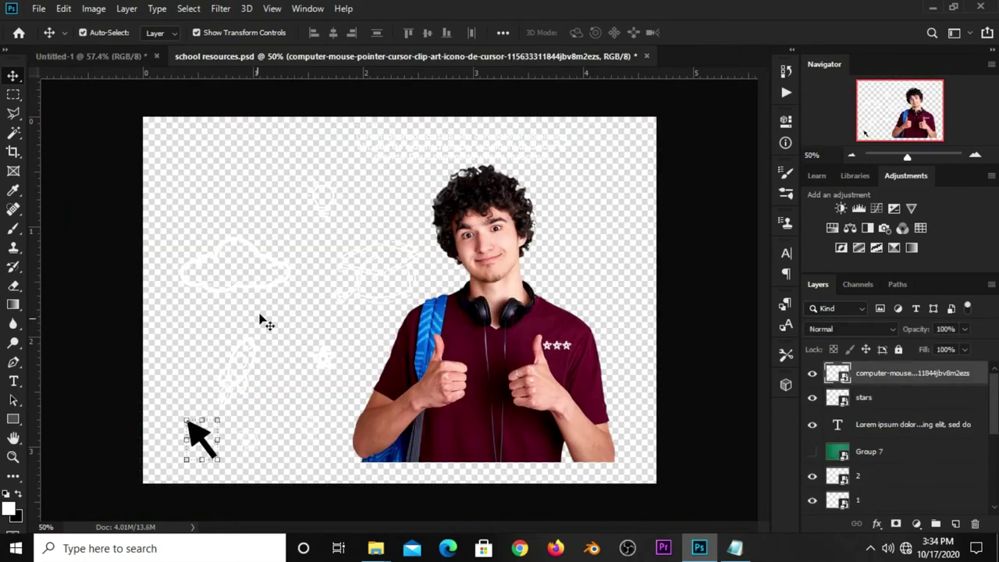
left_click(321, 211, "ctrl")
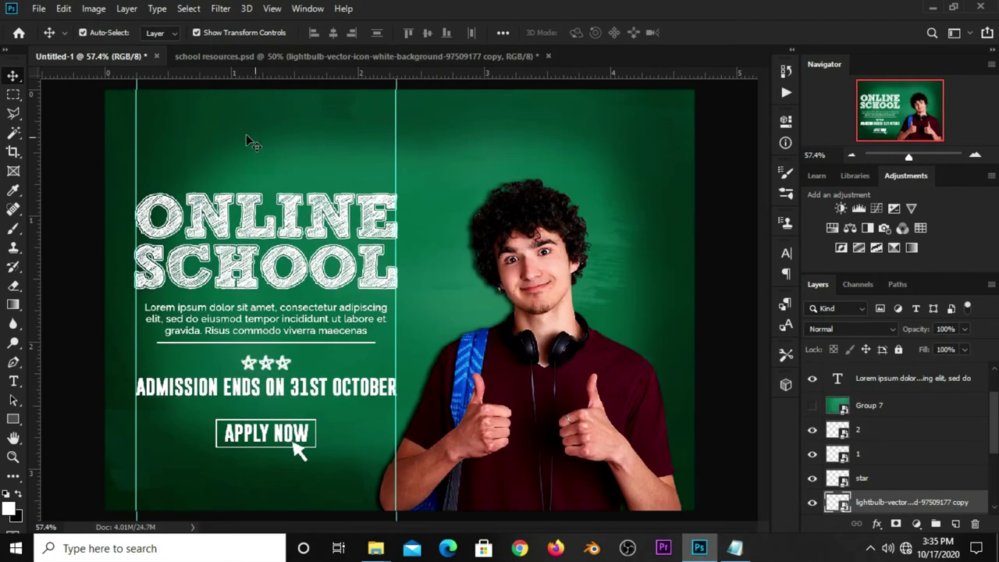
left_click_drag(321, 212, 271, 173)
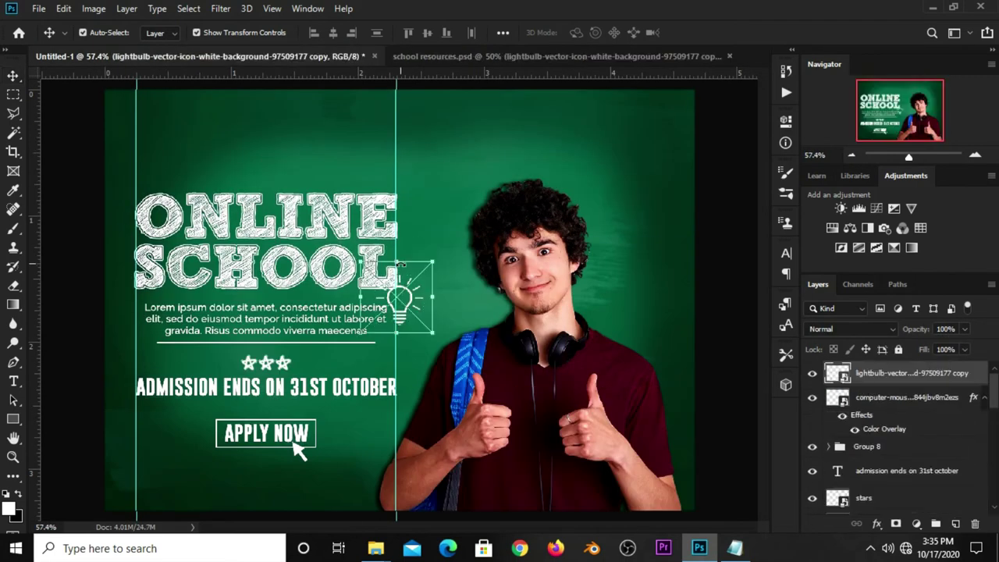
key("ctrl+t")
mouse_move(396, 259)
left_mouse_down()
mouse_move(414, 281)
mouse_move(279, 157)
left_mouse_up()
key("Return")
key("ctrl+t")
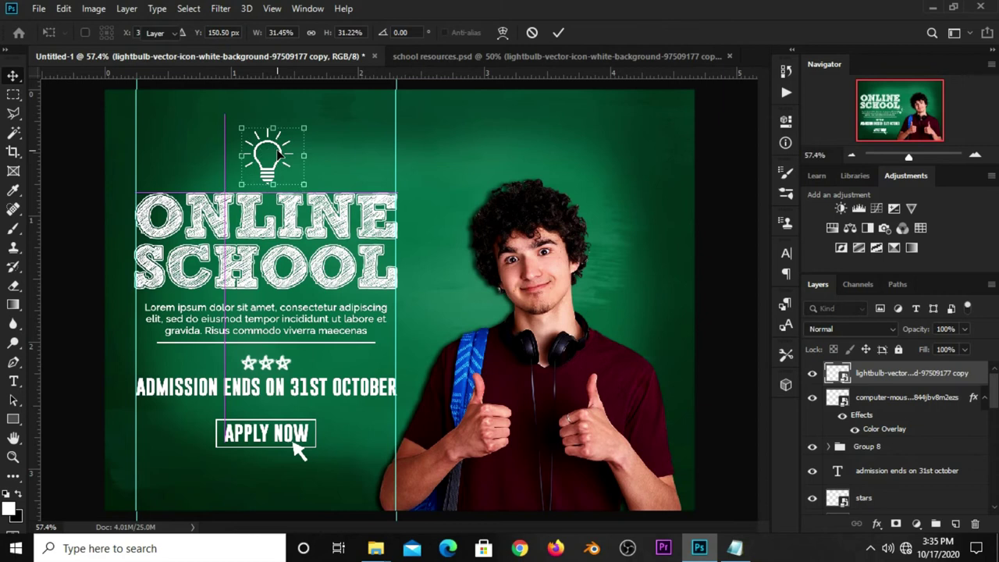
key("Return")
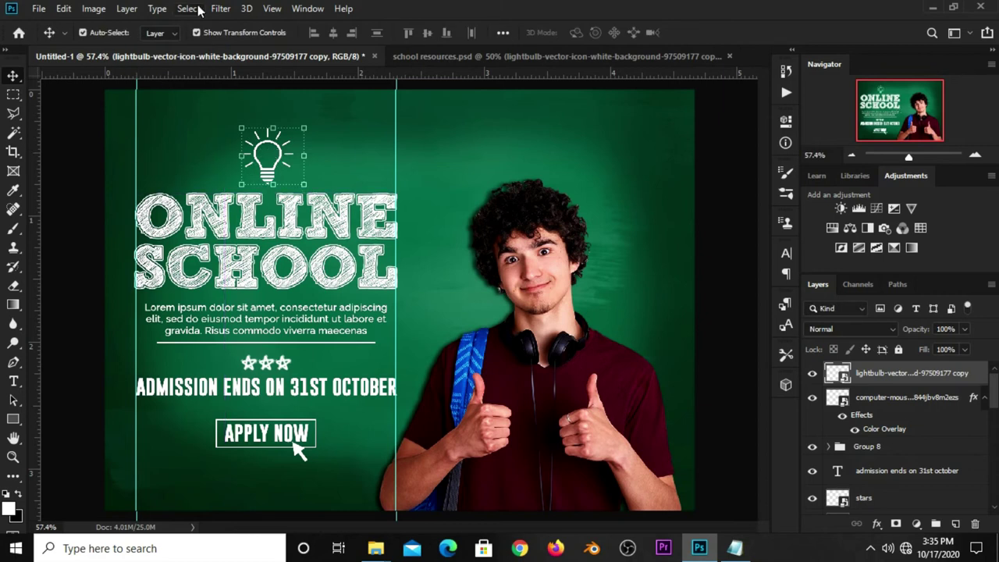
Step: Centre the lightbulb horizontally in the column between the guides, then clear the selection
left_click(199, 10)
left_click(146, 116)
mouse_move(273, 180)
left_mouse_down()
mouse_move(259, 176)
mouse_move(269, 172)
left_mouse_up()
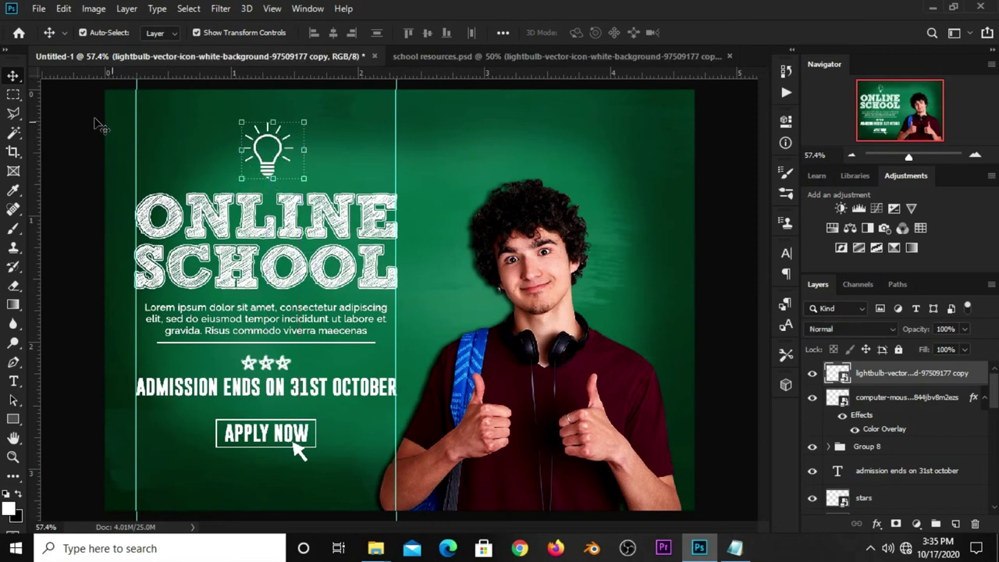
right_click(22, 94)
left_click(47, 96)
mouse_move(137, 125)
left_mouse_down()
mouse_move(153, 142)
mouse_move(396, 207)
left_mouse_up()
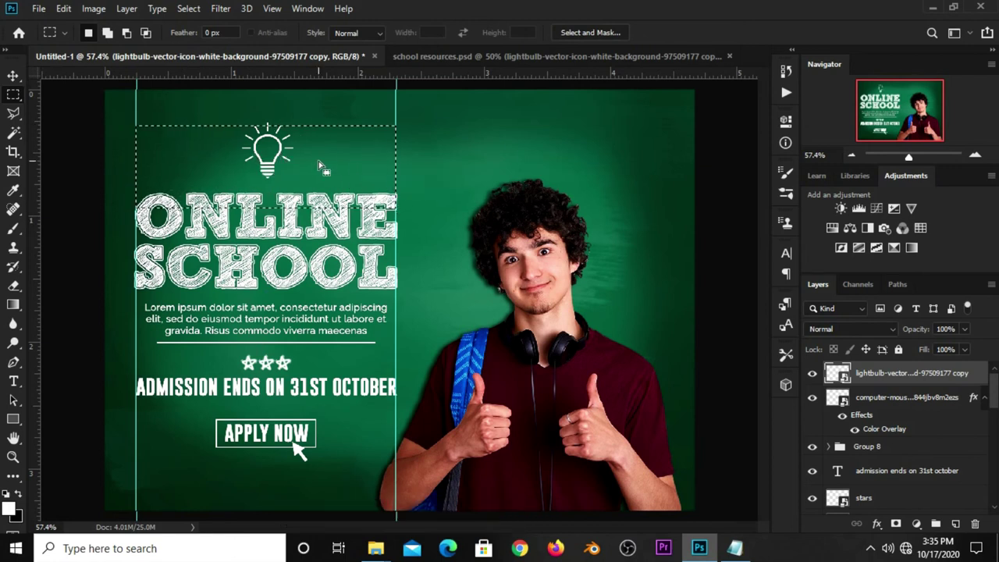
left_click(13, 76)
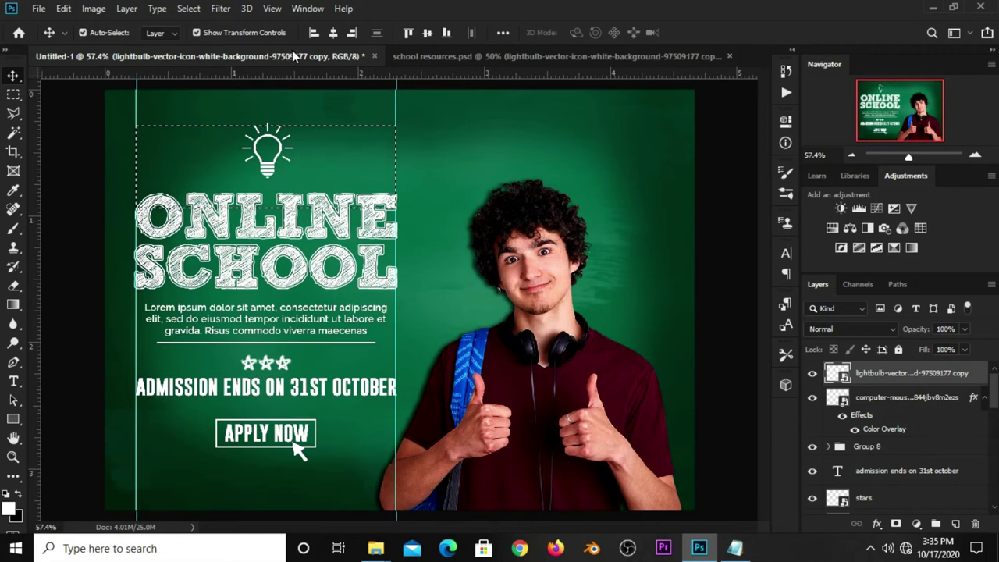
left_click(334, 35)
key("ctrl+d")
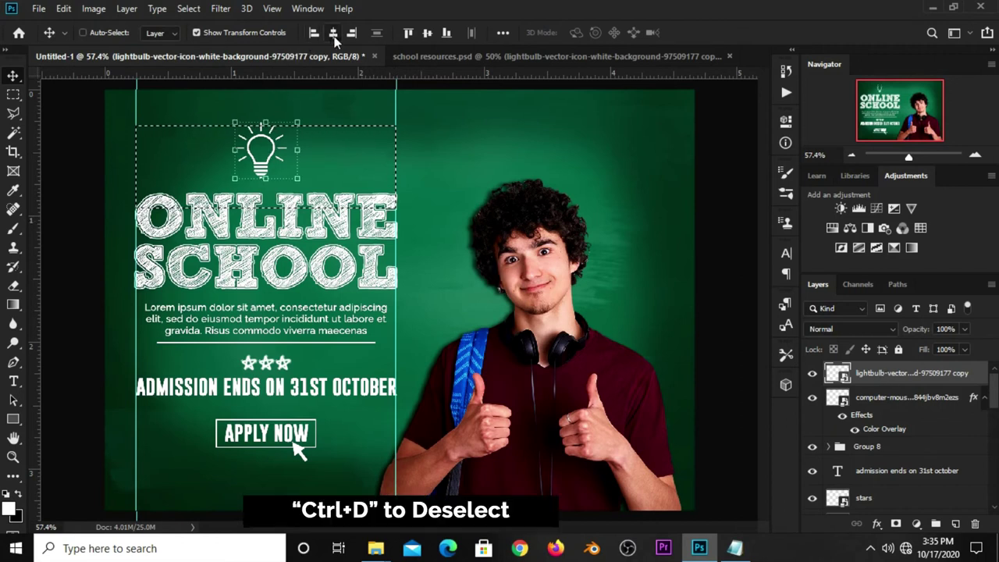
key("Down")
key("Down")
key("Down")
key("Down")
key("Down")
key("Down")
key("Down")
key("Down")
key("Down")
key("Down")
key("Down")
key("Down")
scroll(435, 148, "down", 1)
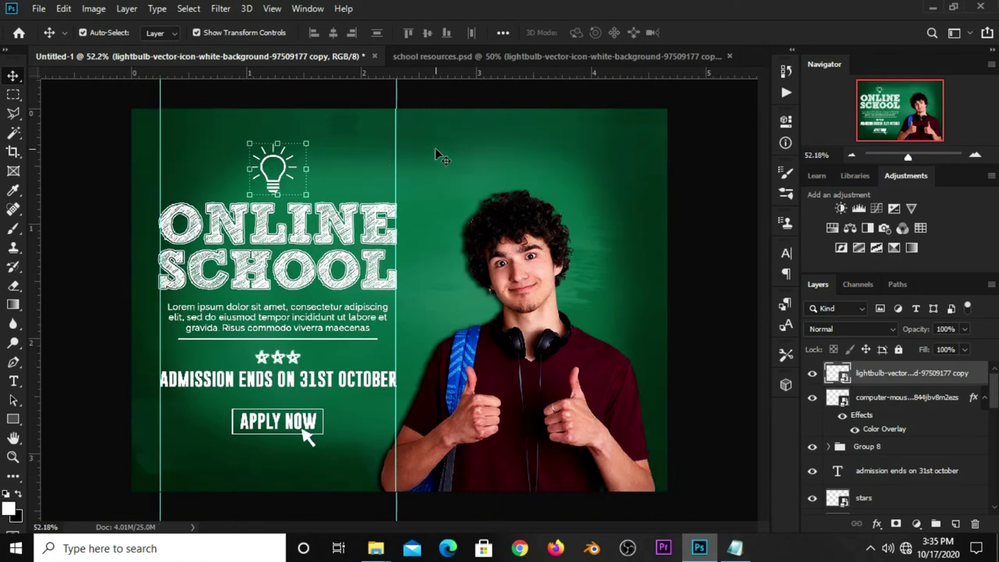
left_click(441, 96)
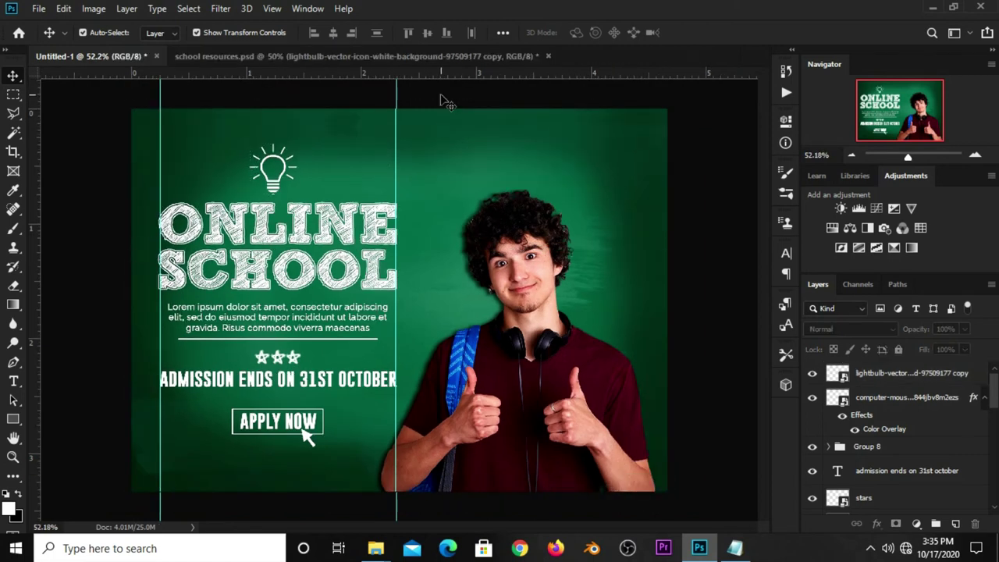
Step: Bring the cloud doodle into the banner and scale it down at the top-left
left_click(390, 57)
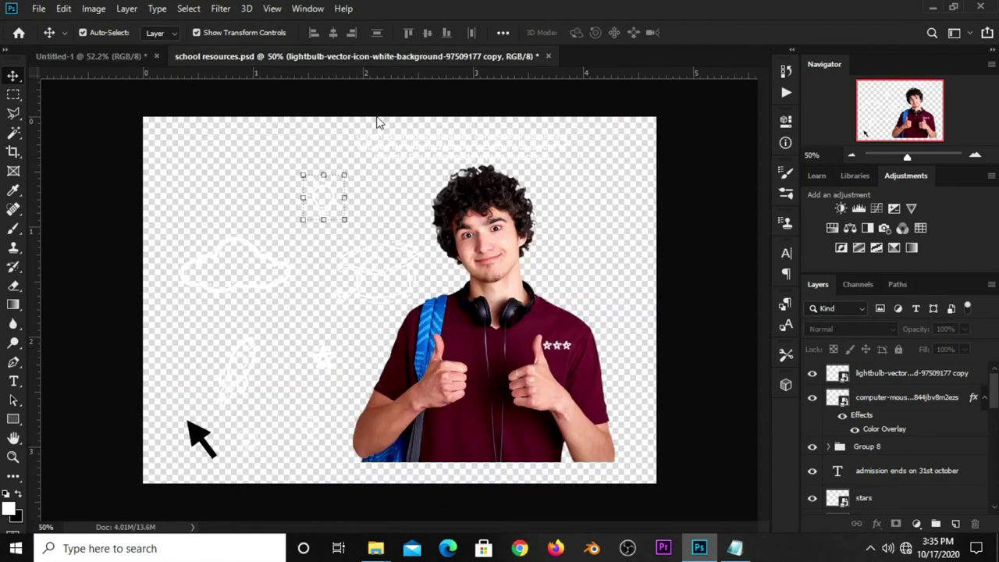
left_click(255, 291)
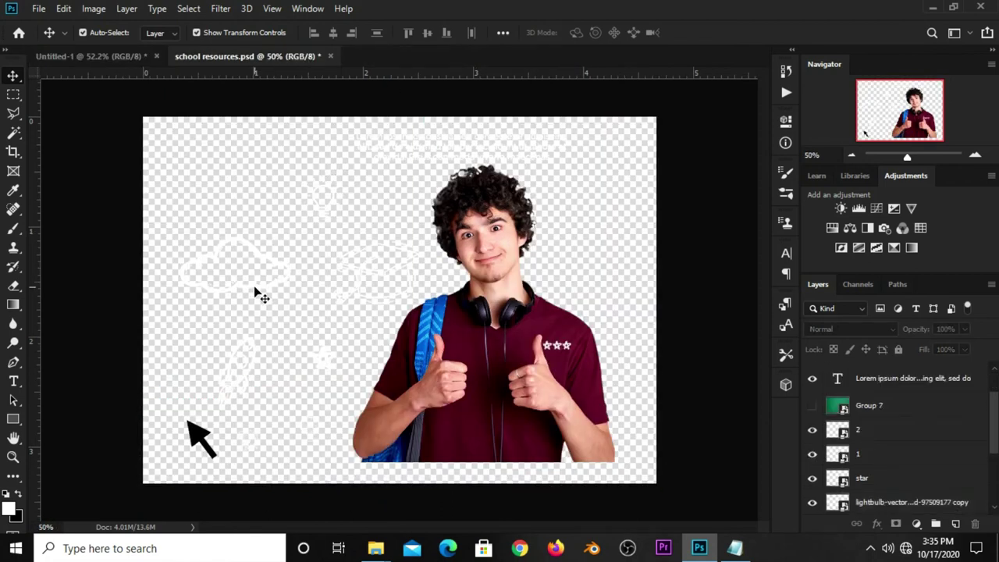
left_click(255, 291, "ctrl")
left_click_drag(261, 294, 265, 183)
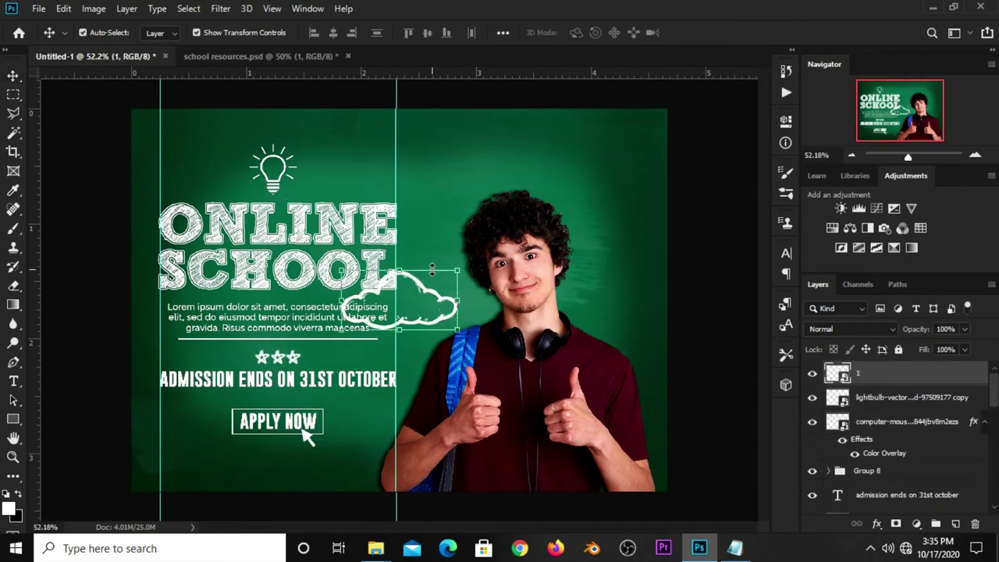
mouse_move(435, 279)
left_mouse_down()
mouse_move(406, 297)
mouse_move(207, 132)
mouse_move(225, 113)
left_mouse_up()
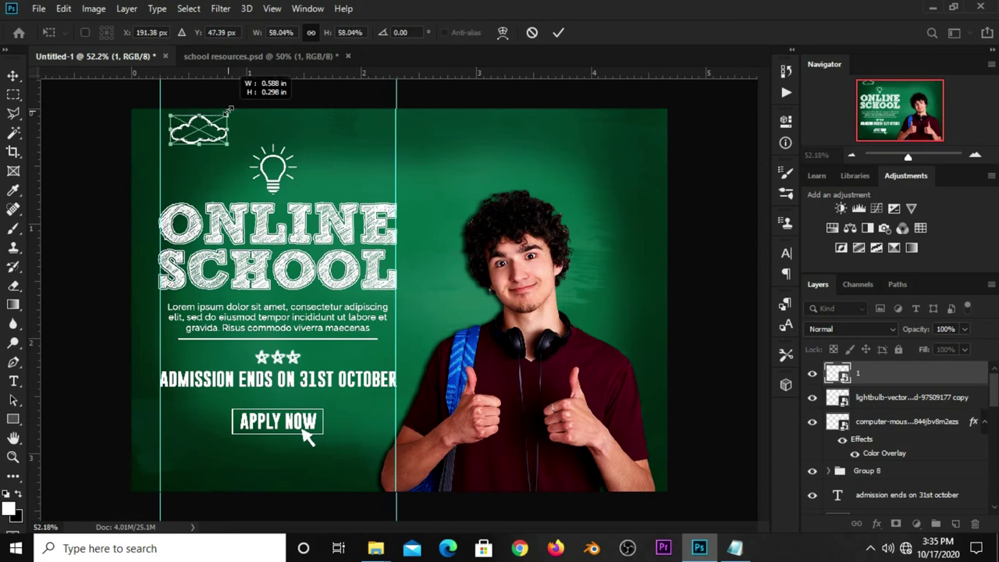
key("Return")
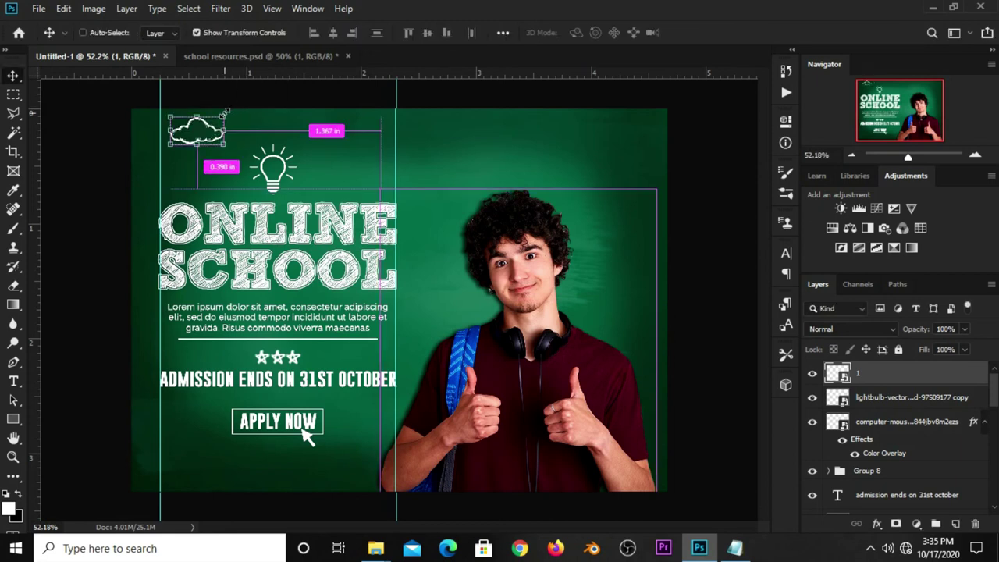
Step: Duplicate the cloud and place a smaller copy at the top-centre
key("ctrl+j")
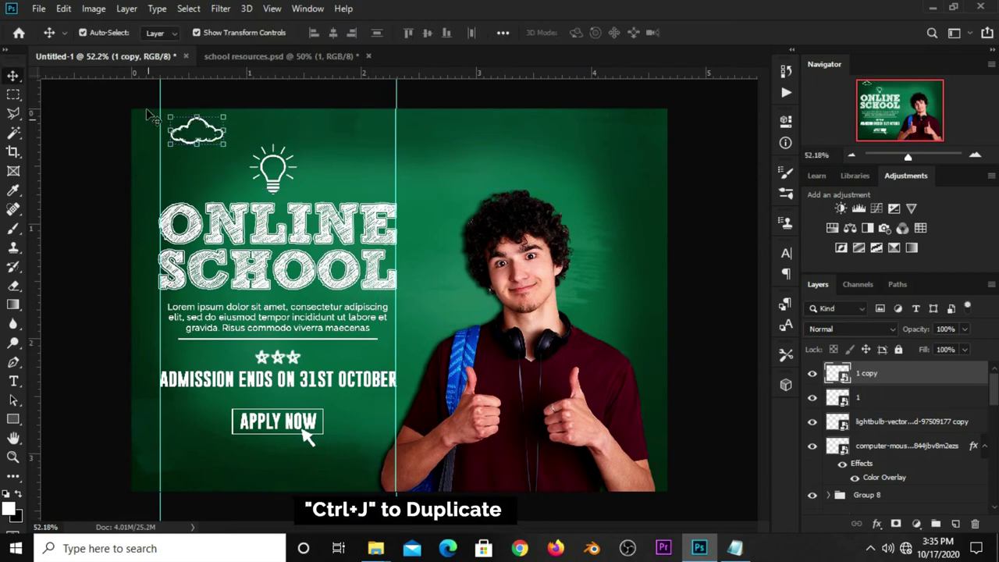
key("ctrl+t")
left_click_drag(197, 131, 350, 125)
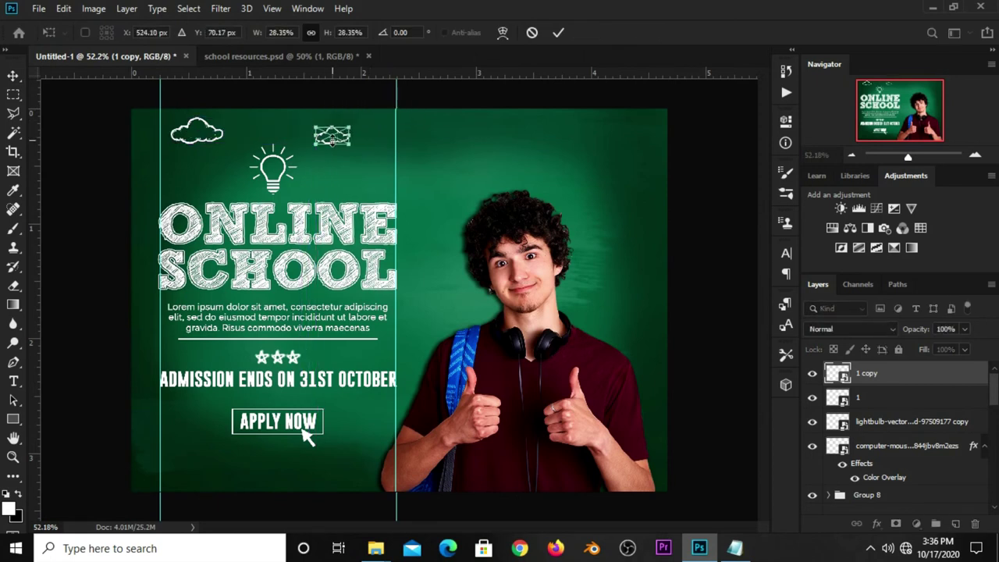
key("Return")
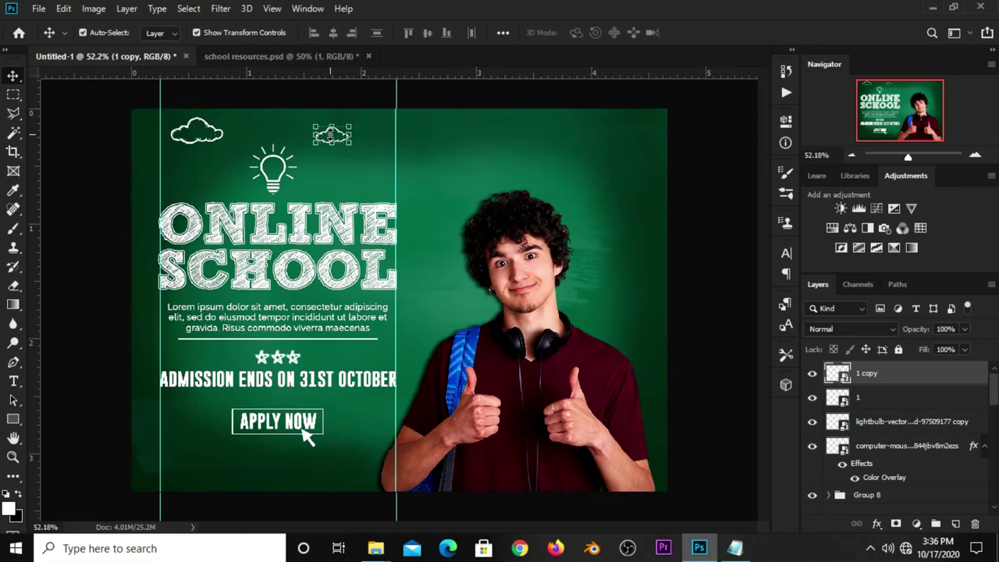
left_click(289, 117)
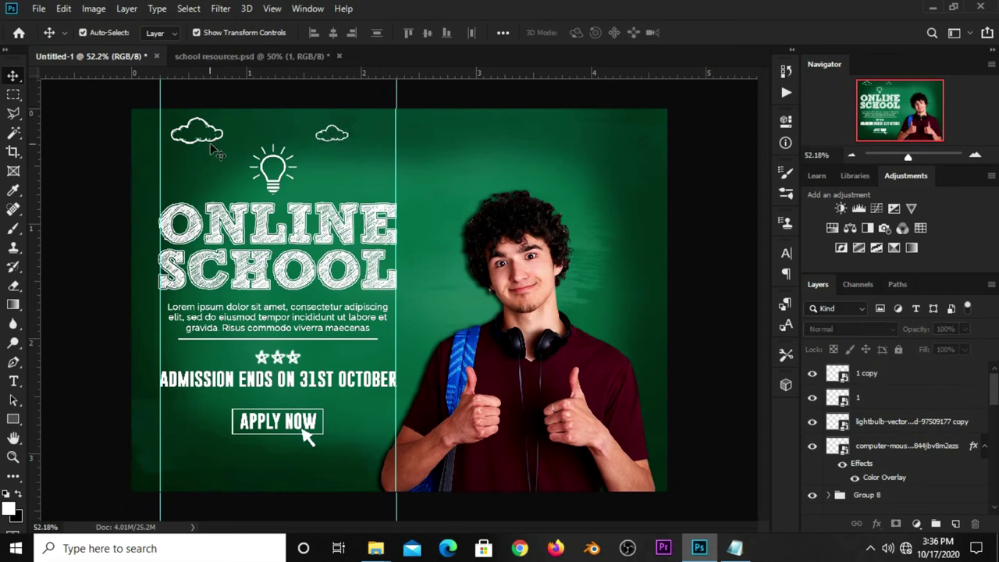
Step: Duplicate the top-left cloud and place a slightly larger copy at the top-right corner
left_click(216, 152)
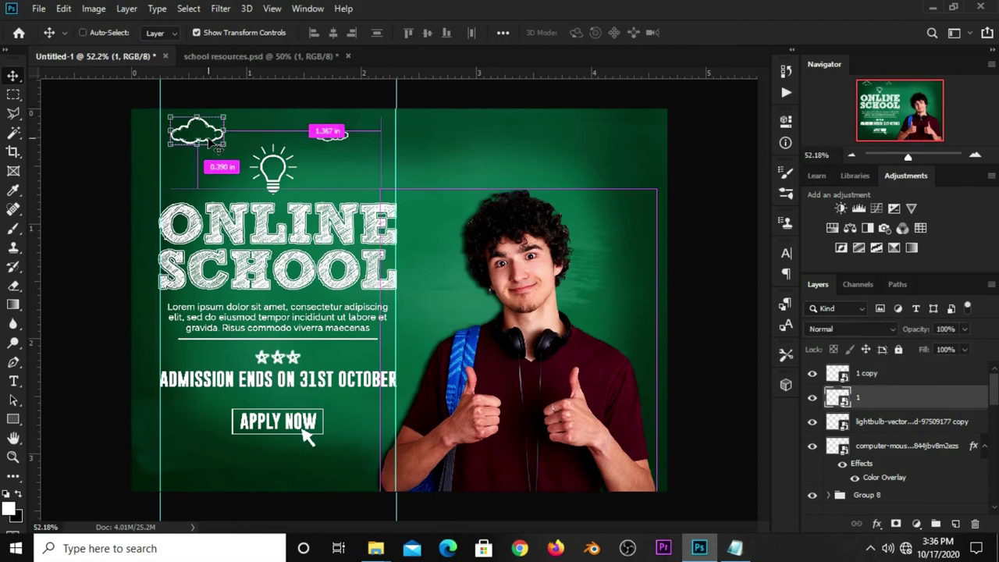
key("ctrl+j")
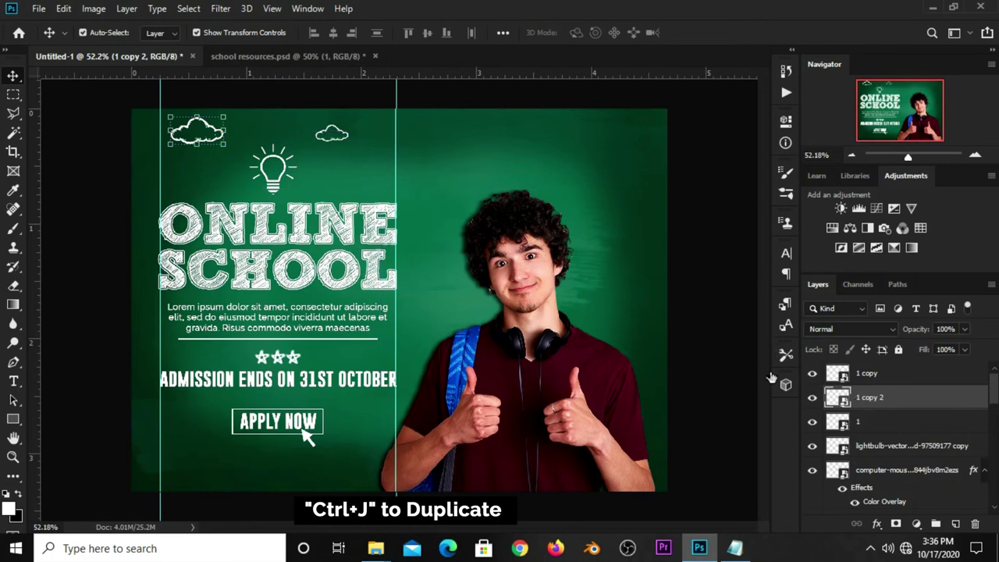
key("ctrl+t")
left_click_drag(215, 131, 624, 133)
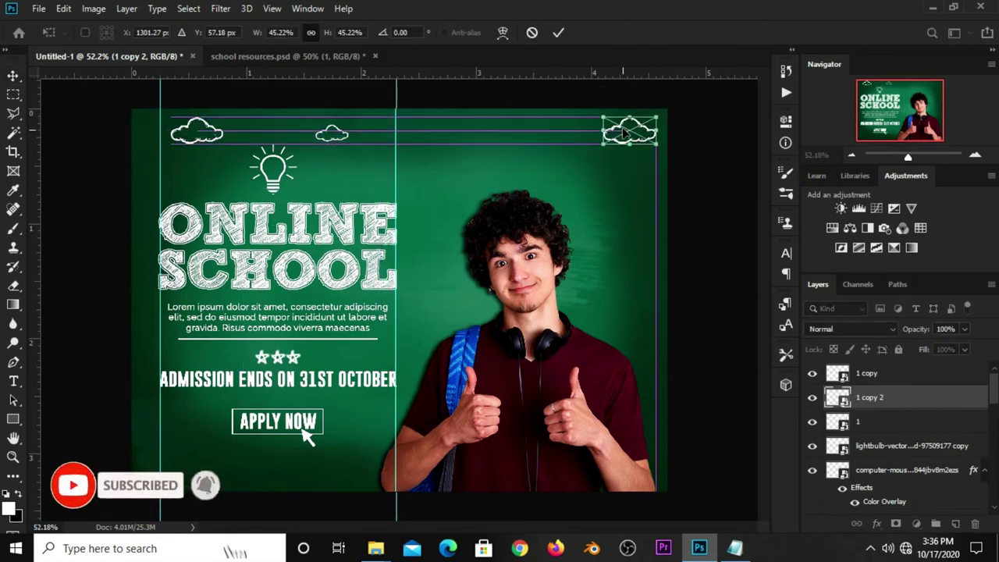
left_click_drag(599, 147, 591, 149)
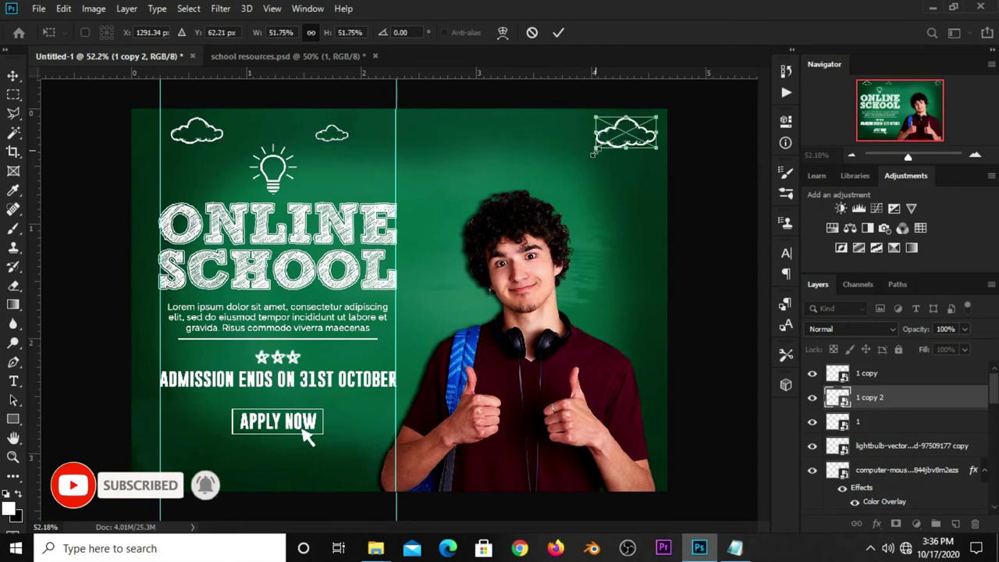
key("Return")
left_click(681, 191)
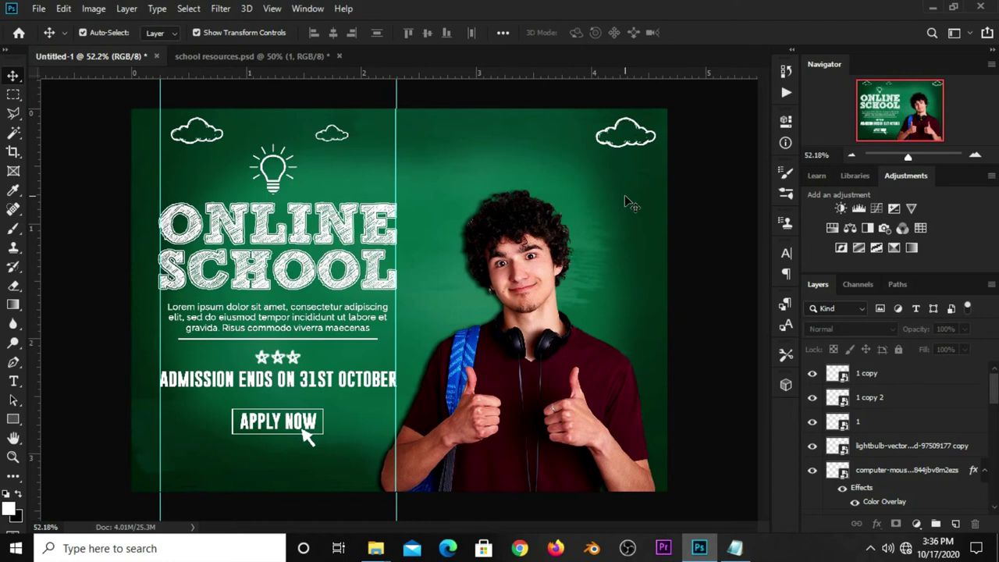
scroll(624, 195, "up", 1)
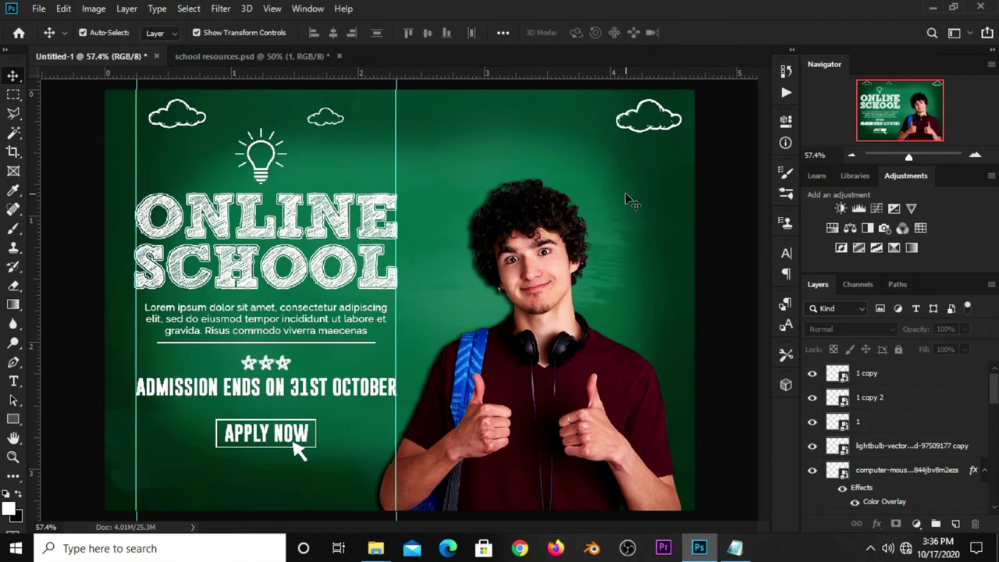
Step: Bring the graduation cap doodle into the banner and scale it above the student's head
left_click(282, 56)
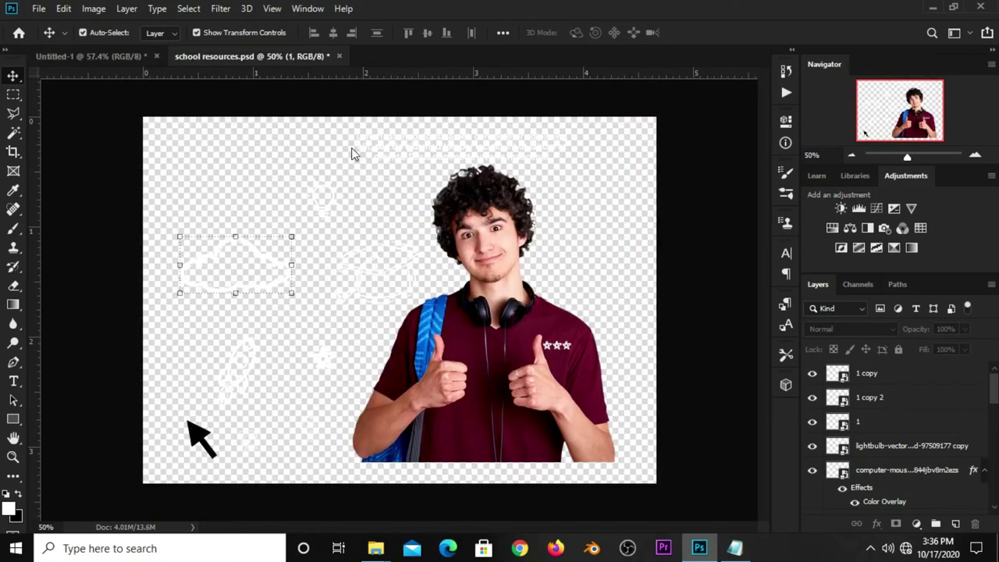
left_click(366, 273)
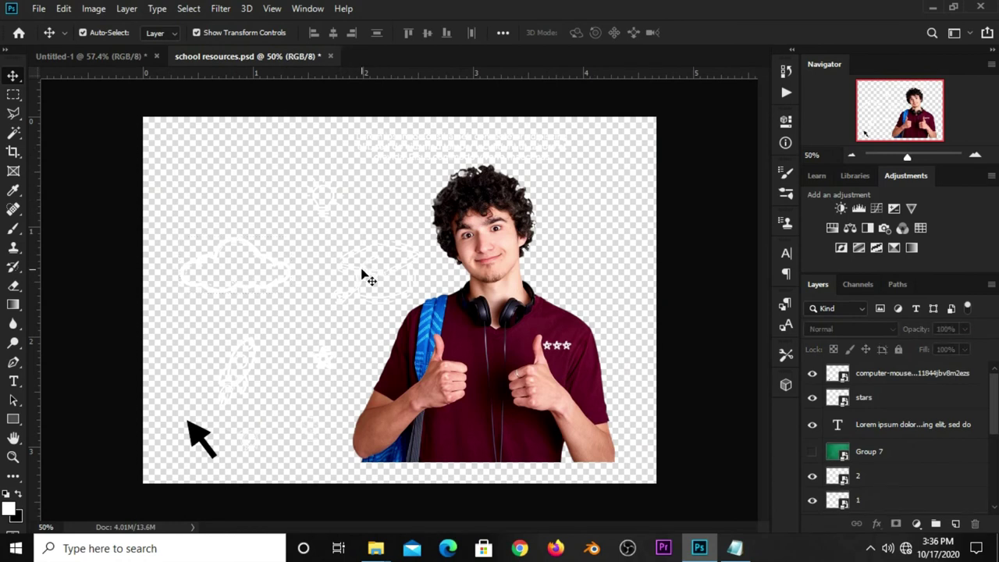
left_click(367, 277)
left_click_drag(394, 248, 425, 261)
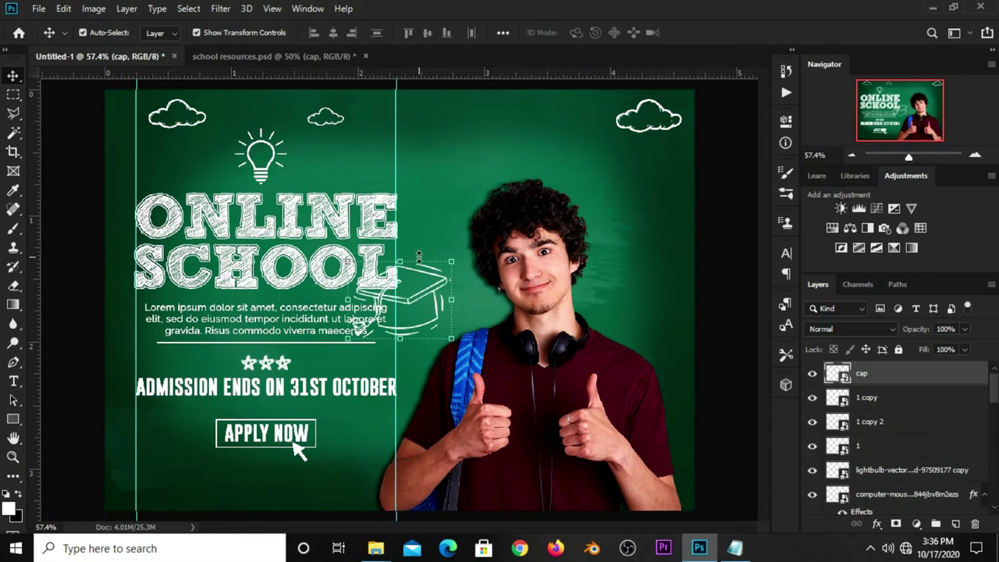
key("ctrl+t")
mouse_move(419, 265)
left_mouse_down()
mouse_move(521, 133)
mouse_move(516, 139)
left_mouse_up()
left_click_drag(566, 178, 572, 182)
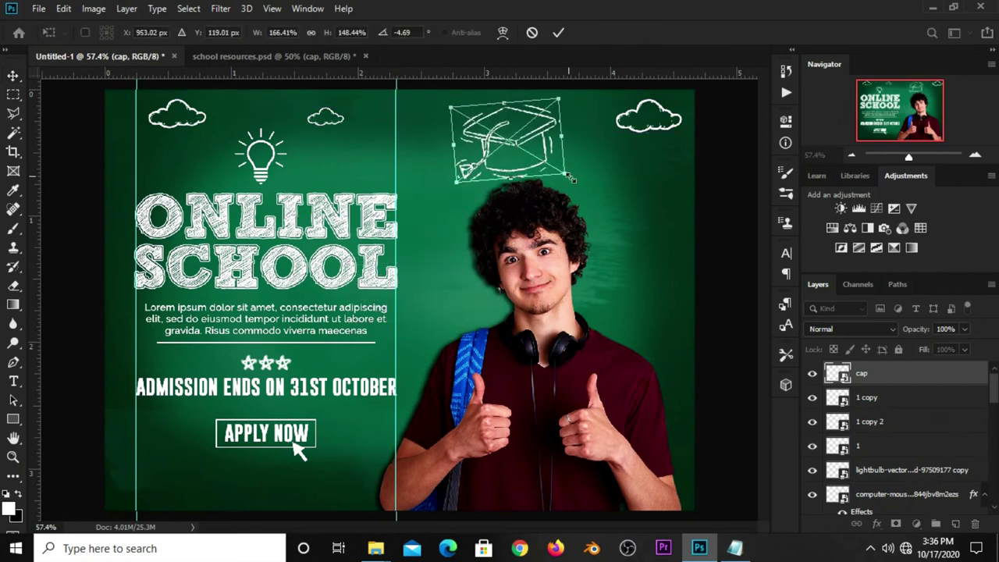
left_click_drag(522, 147, 517, 149)
key("Return")
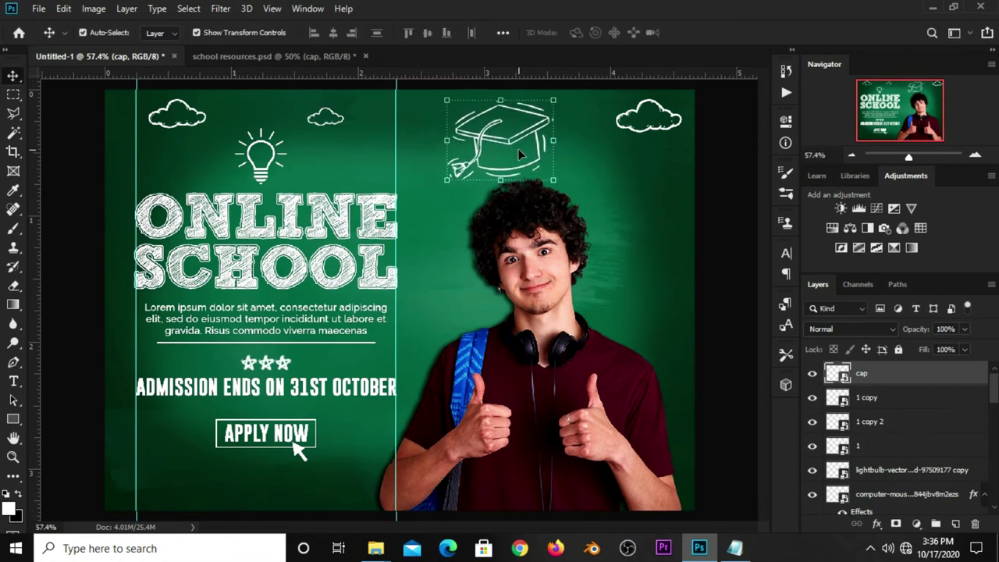
Step: Cancel a trial tilt so the cap stays level, then recheck its placement
left_click(739, 275)
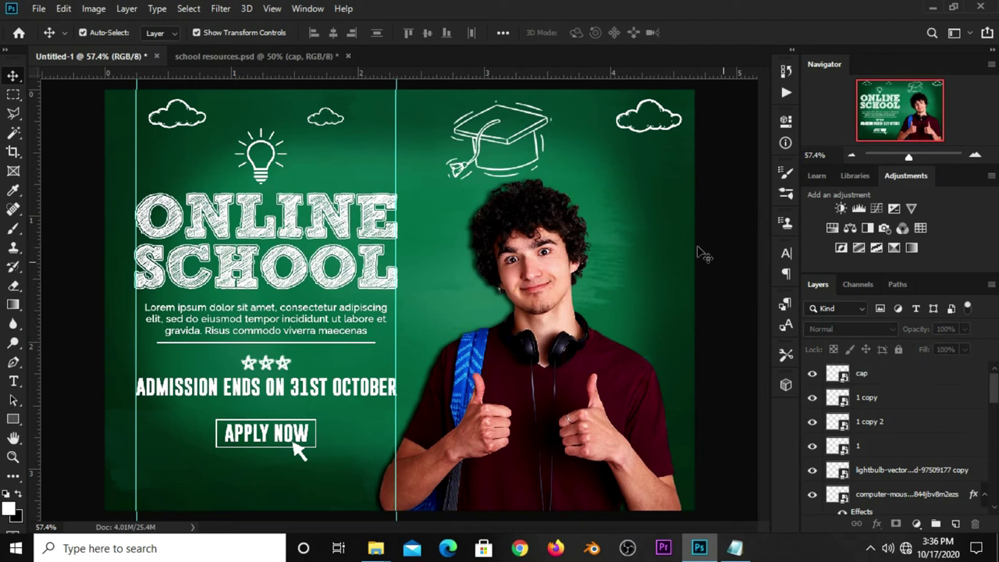
left_click(486, 146)
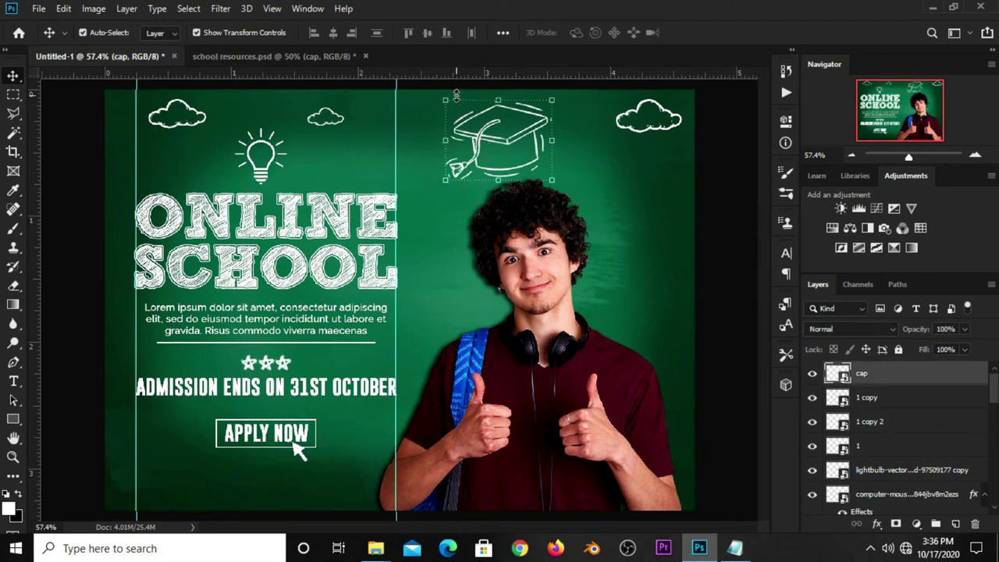
left_click_drag(457, 93, 430, 101)
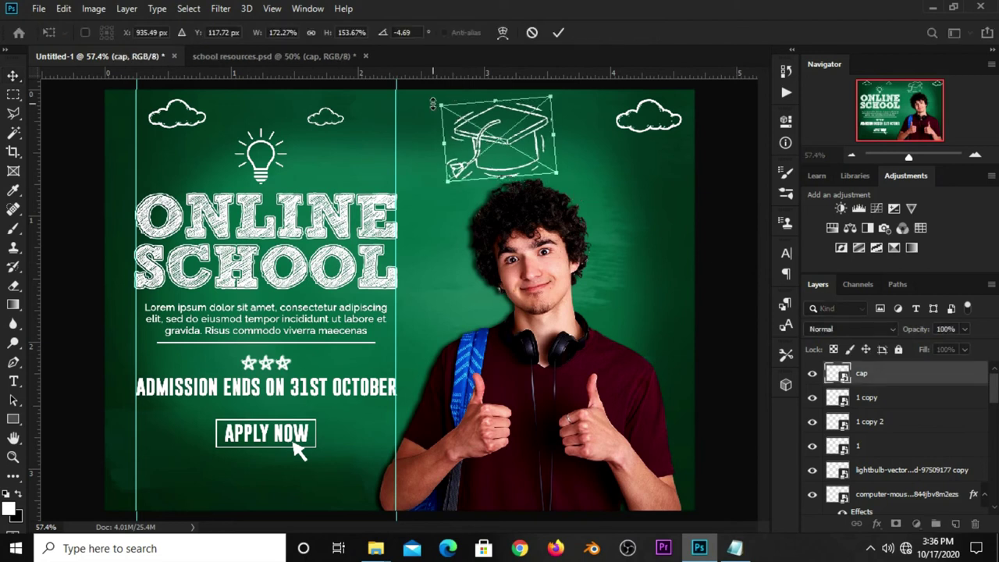
key("Escape")
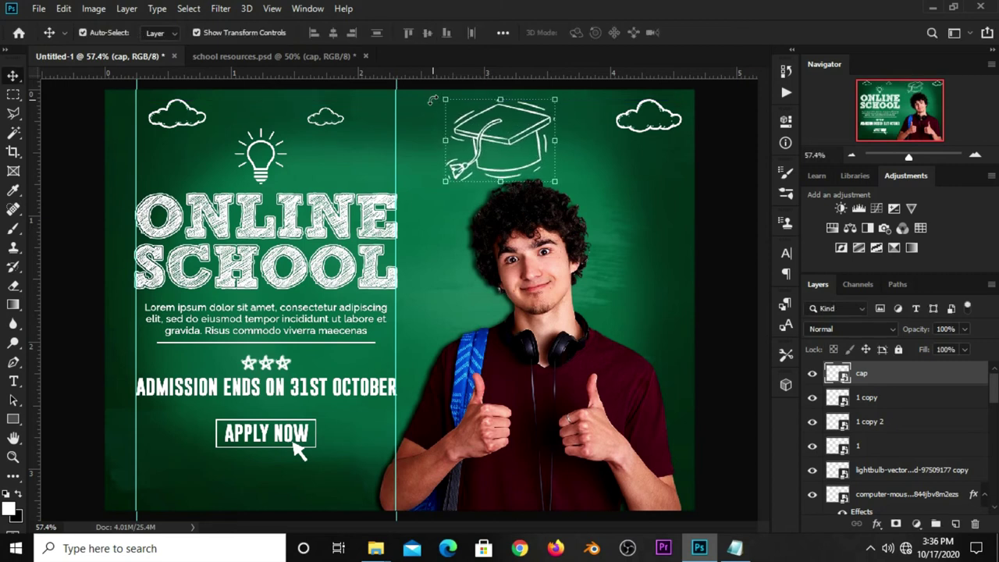
left_click(711, 252)
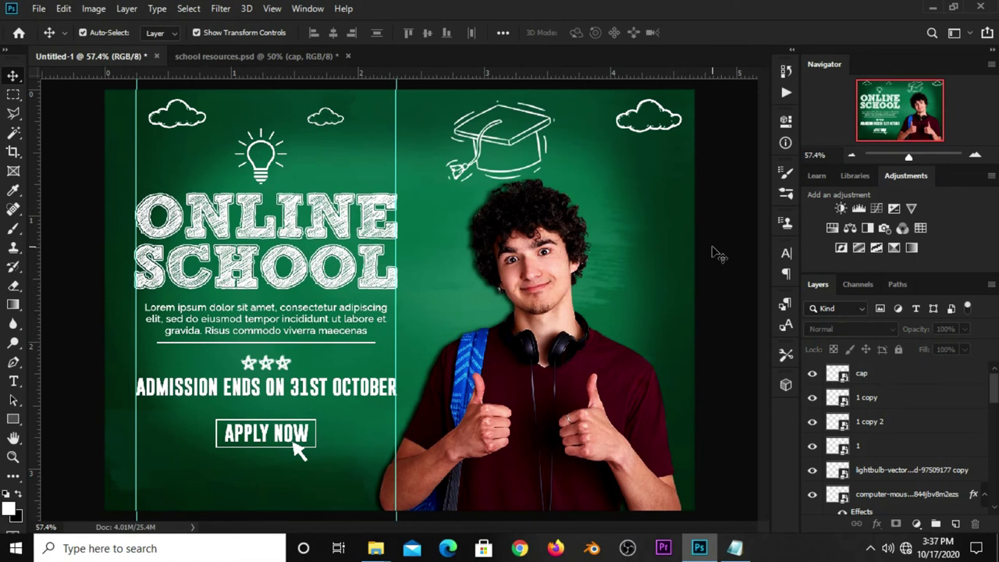
left_click(519, 141)
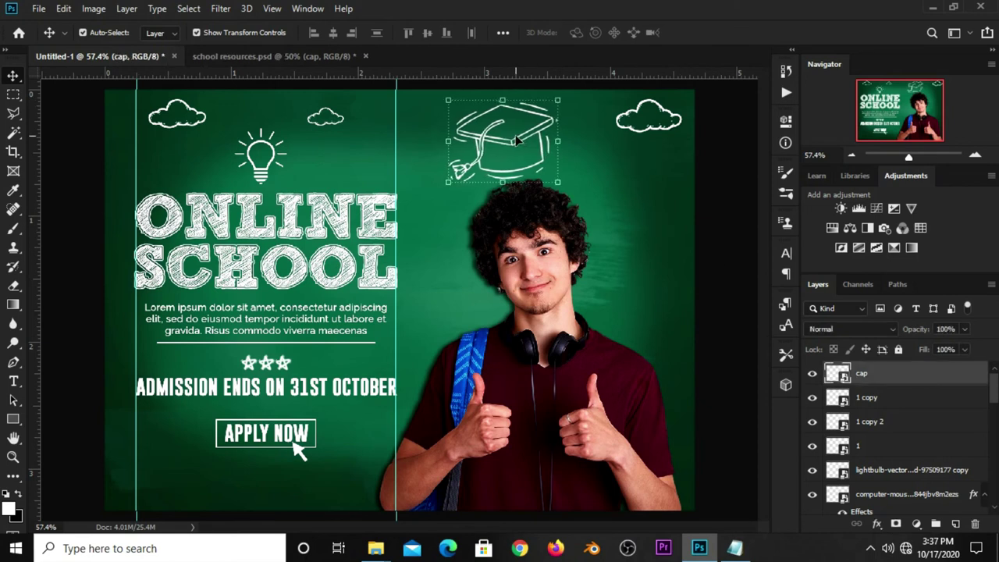
left_click(709, 259)
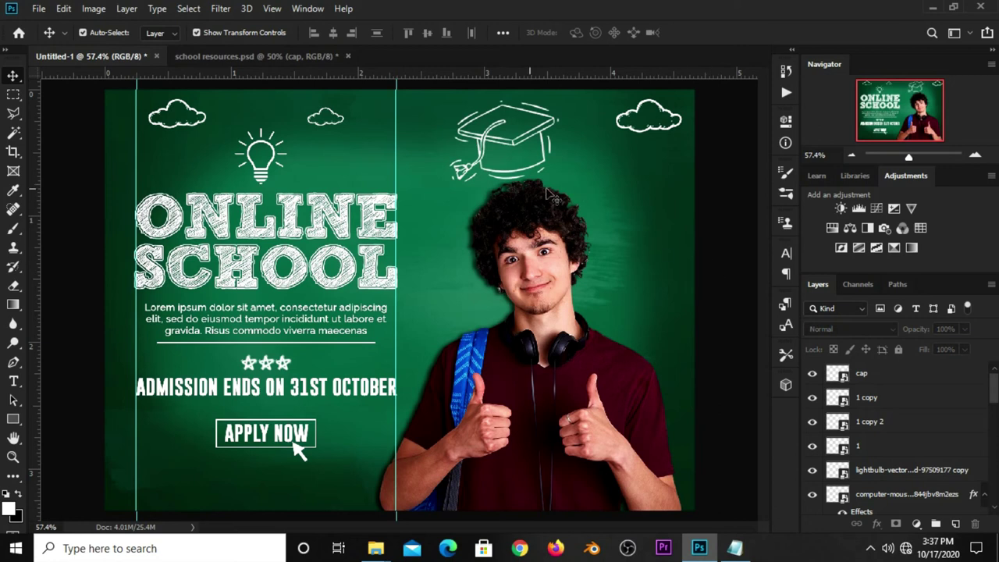
left_click(291, 56)
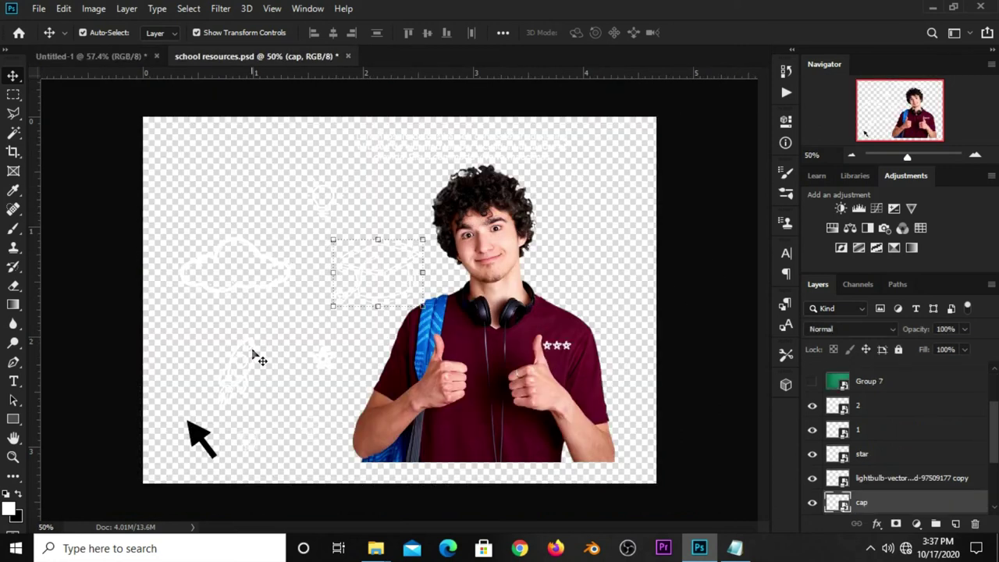
Step: Copy the rocket doodle (layer 2) into the poster, shrunk to about 44% by the paragraph's end
left_click(237, 394)
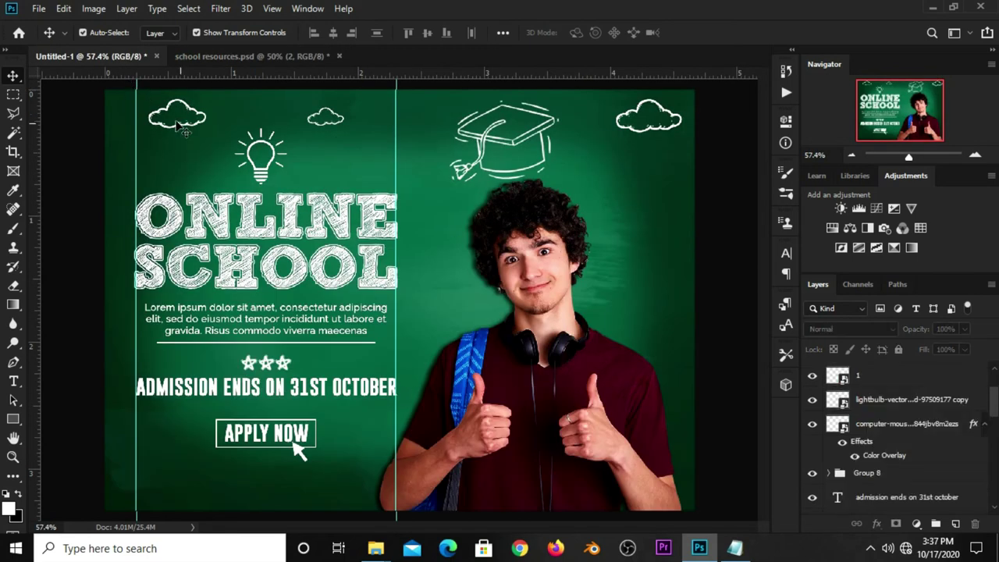
mouse_move(117, 64)
left_mouse_down()
mouse_move(410, 257)
mouse_move(393, 305)
left_mouse_up()
key("ctrl+t")
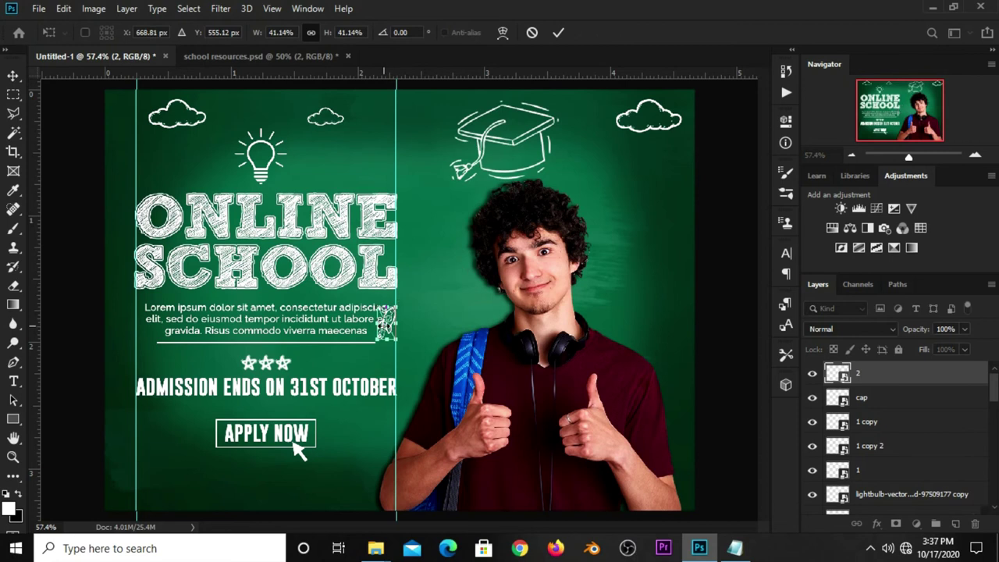
left_click_drag(394, 308, 397, 331)
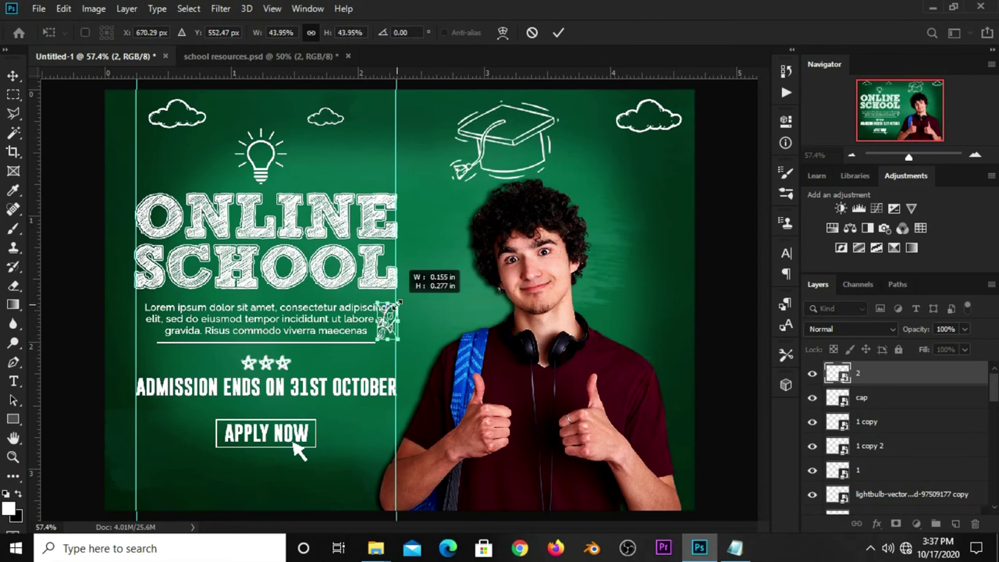
key("Return")
Step: Apply Lock All to the Exposure 1 adjustment layer
left_click(388, 328)
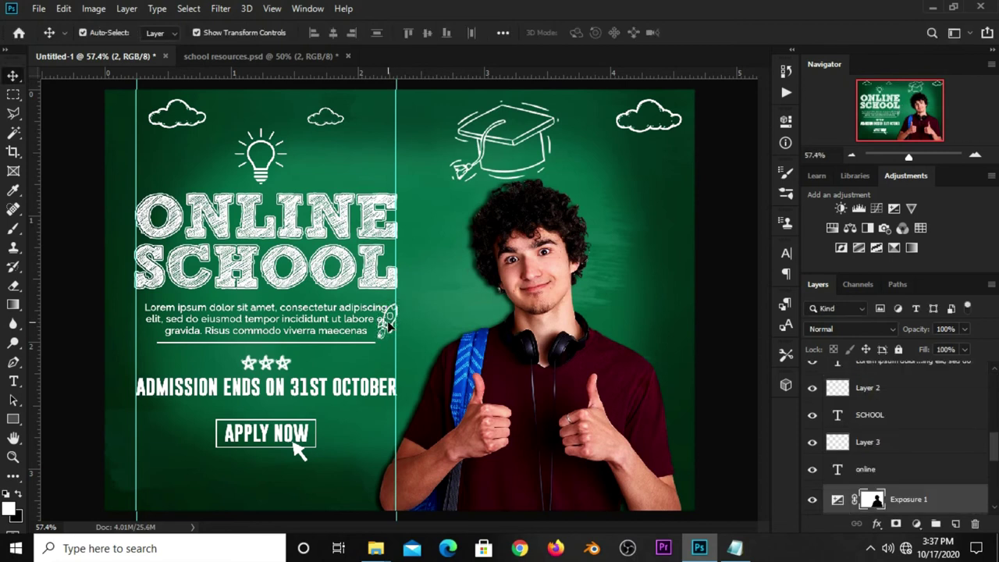
left_click(395, 322, "ctrl")
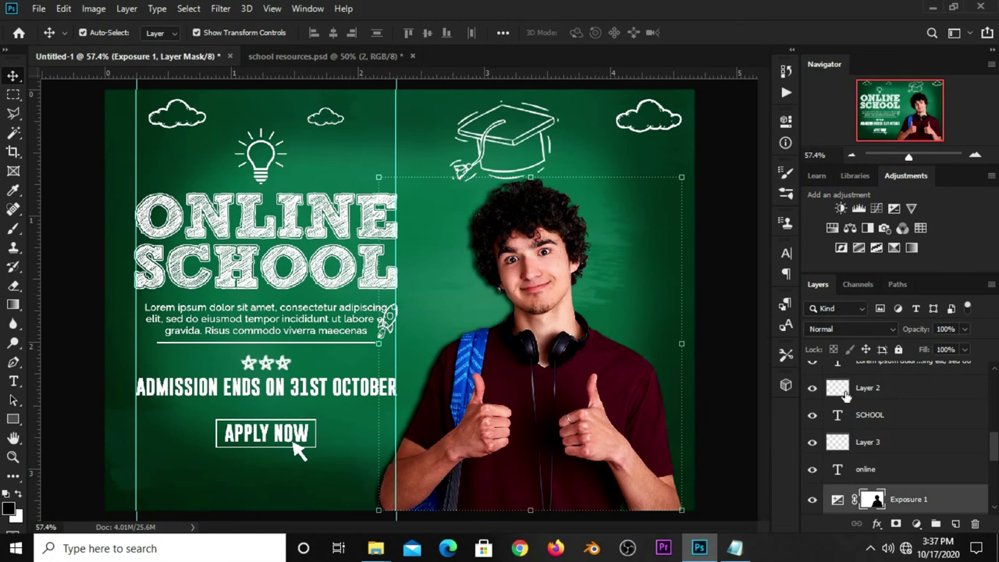
scroll(932, 406, "up", 5)
scroll(924, 404, "down", 6)
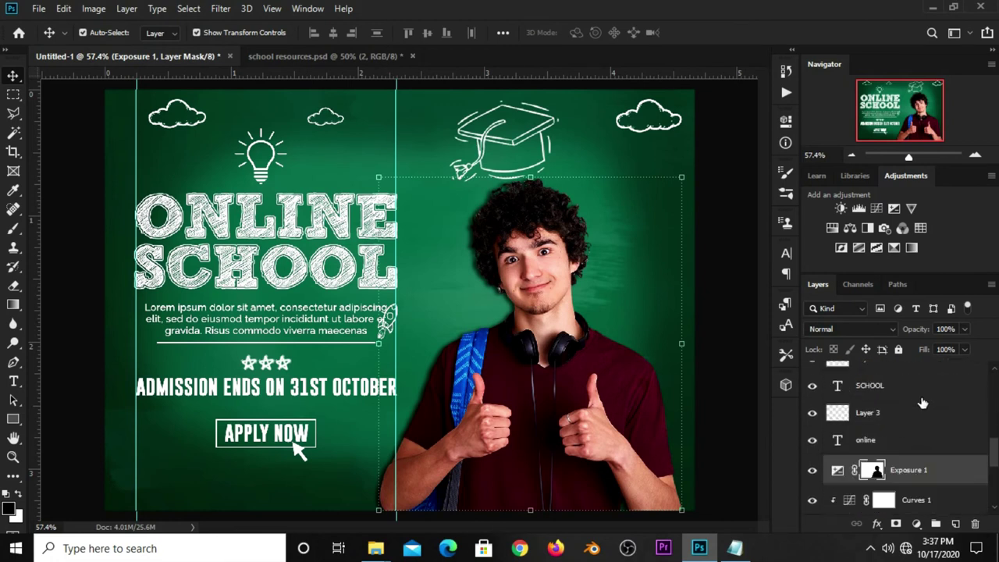
scroll(922, 402, "down", 1)
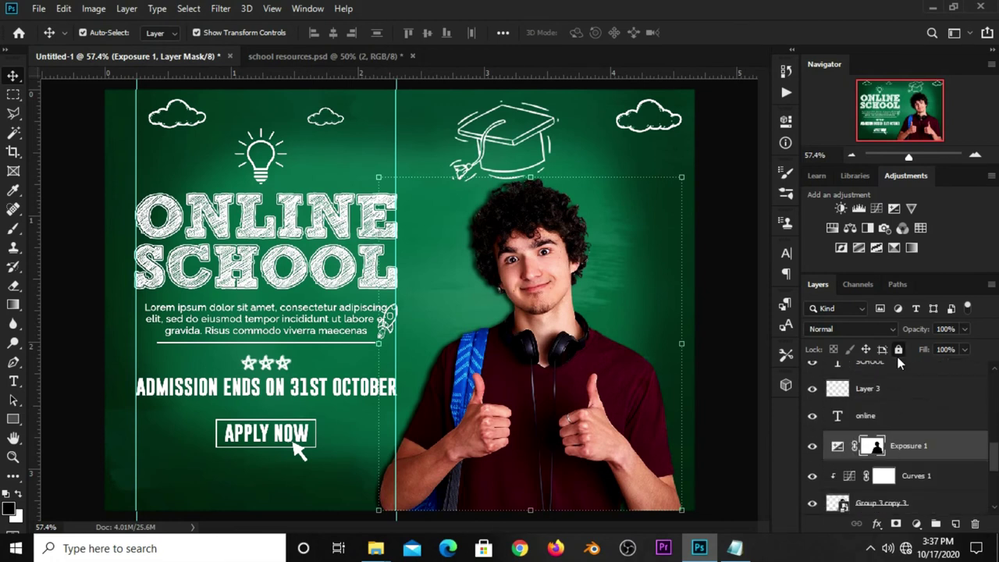
left_click(898, 352)
Step: Apply Lock All to the Layer 1 background
left_click(682, 341)
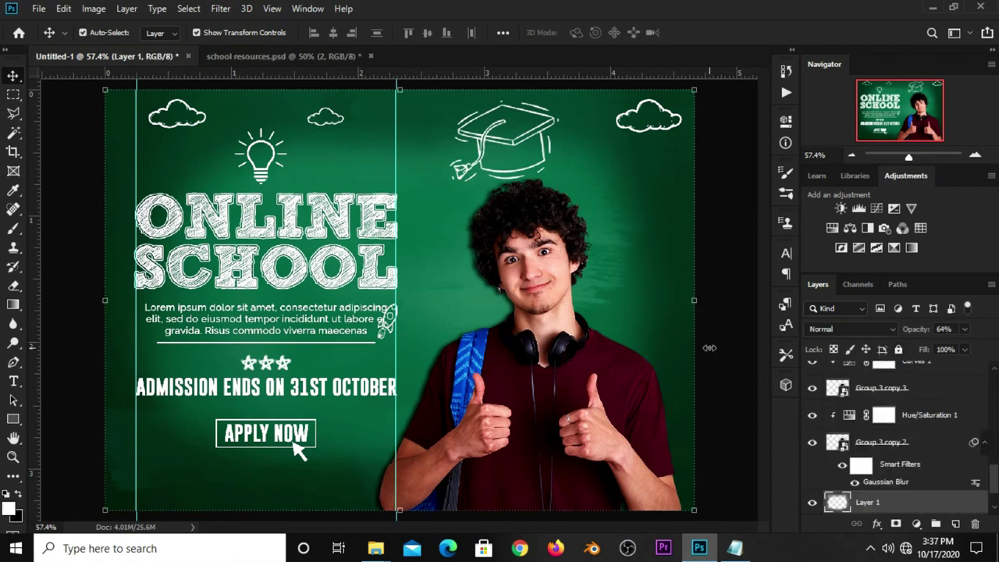
left_click(898, 350)
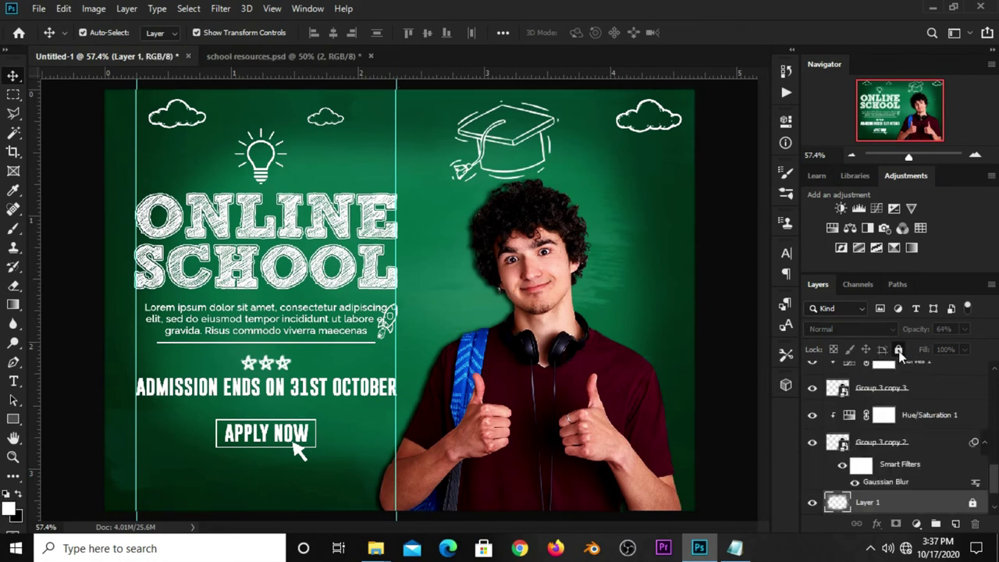
left_click(728, 358)
Step: Move the rocket doodle to the right of the student's face
left_click(387, 330)
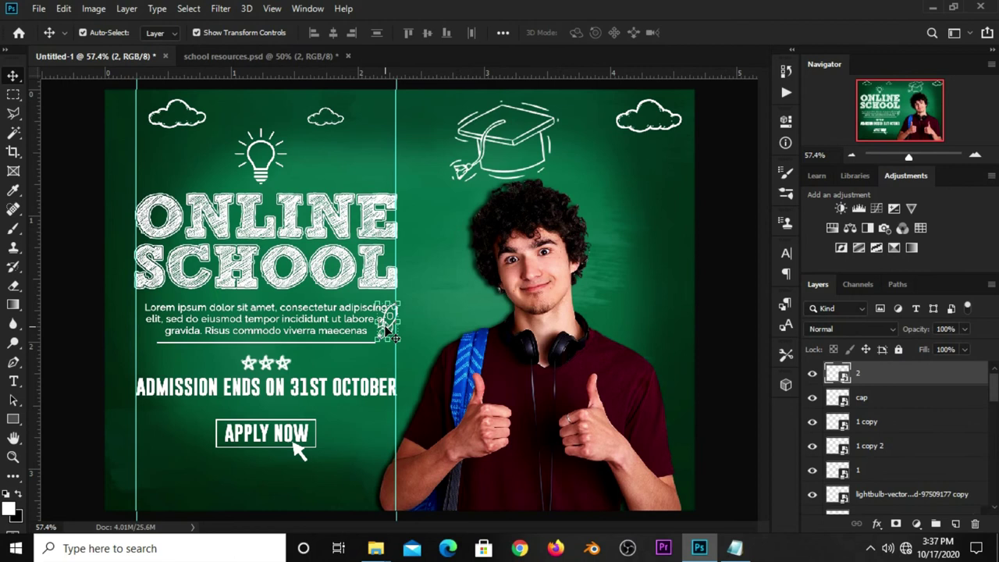
key("ctrl+t")
mouse_move(392, 320)
left_mouse_down()
mouse_move(615, 286)
mouse_move(635, 295)
left_mouse_up()
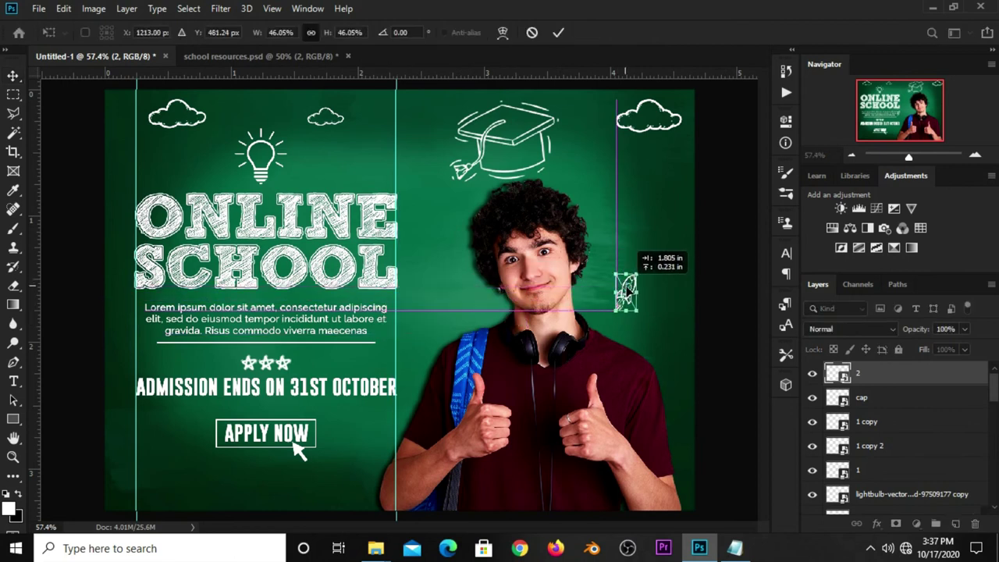
key("Return")
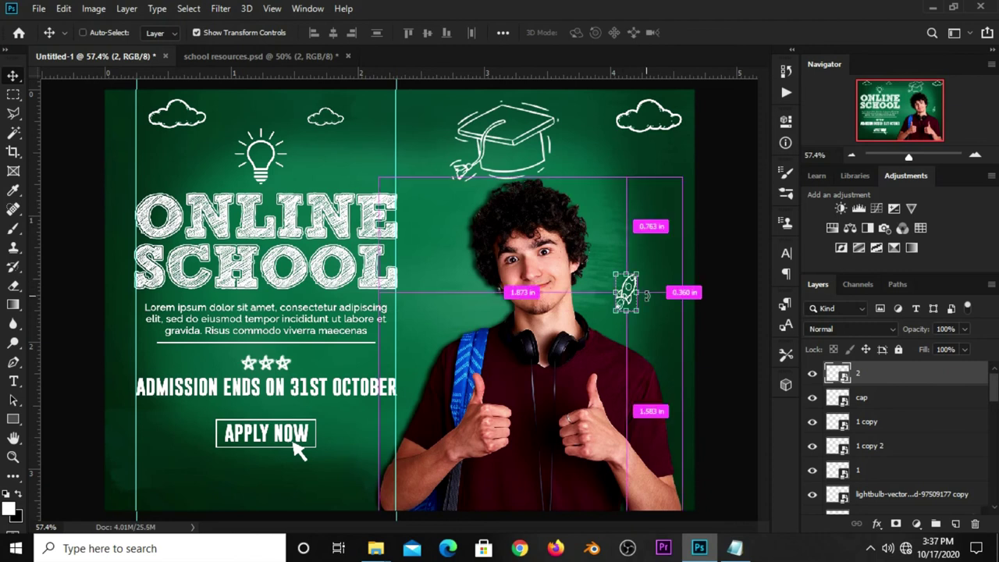
Step: Duplicate the rocket and place the copy left of the student's face
key("ctrl+j")
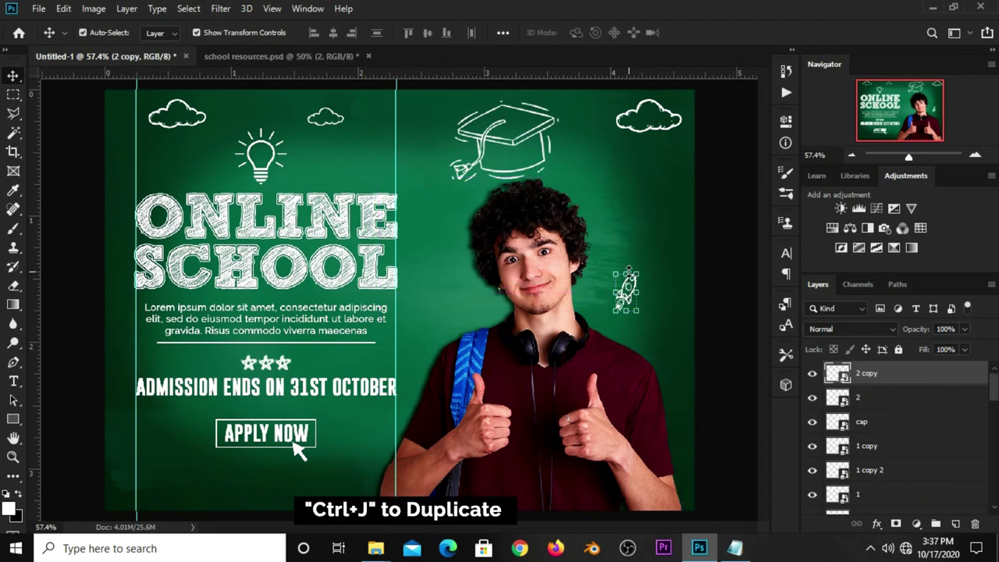
key("ctrl+t")
mouse_move(609, 309)
left_mouse_down()
mouse_move(432, 286)
mouse_move(442, 280)
left_mouse_up()
key("Return")
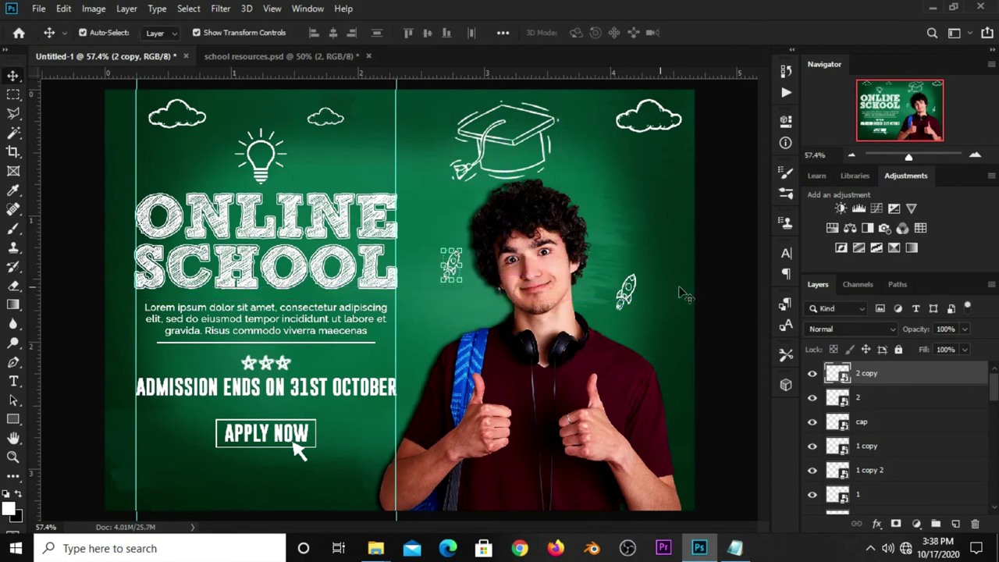
left_click(714, 297)
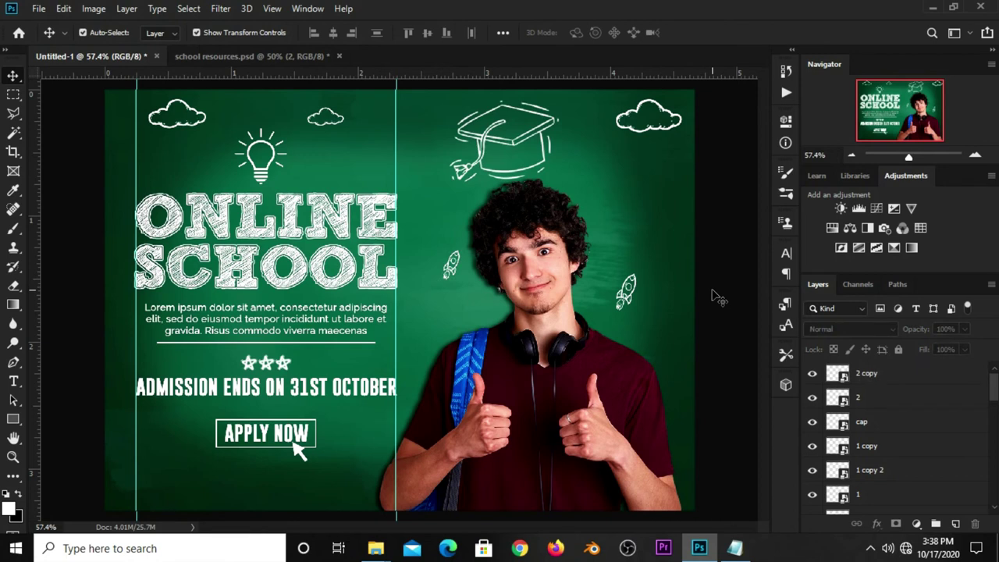
Step: Copy the star doodle from school resources.psd and place it at the poster's top-right edge
left_click(268, 61)
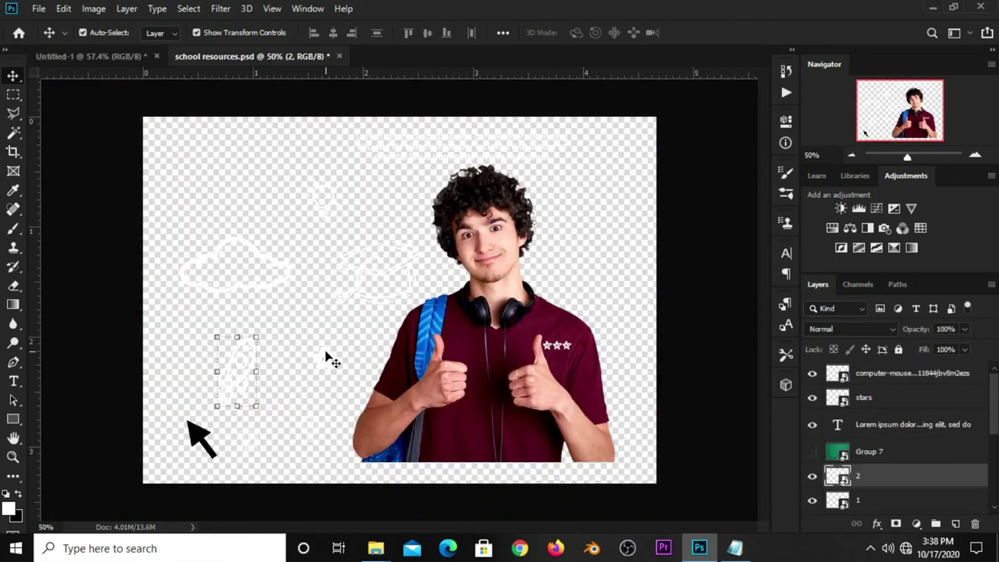
left_click_drag(332, 359, 332, 359)
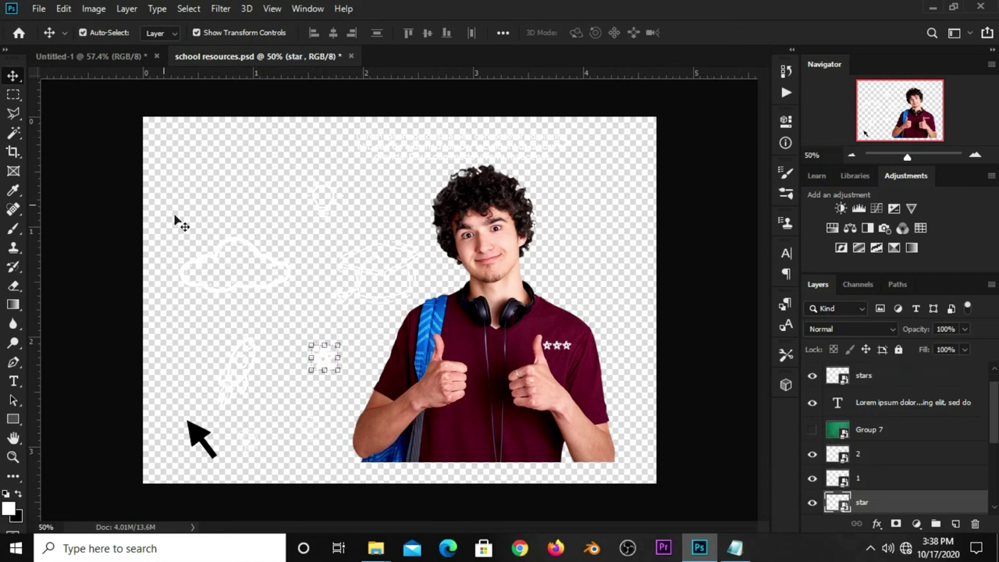
left_click(107, 55)
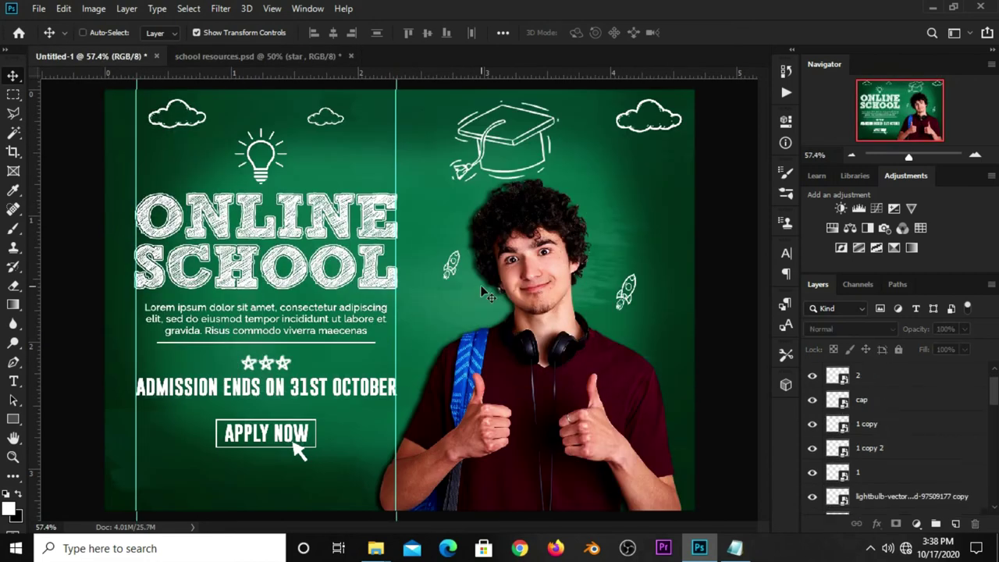
key("ctrl+v")
key("ctrl+t")
left_click_drag(401, 301, 679, 207)
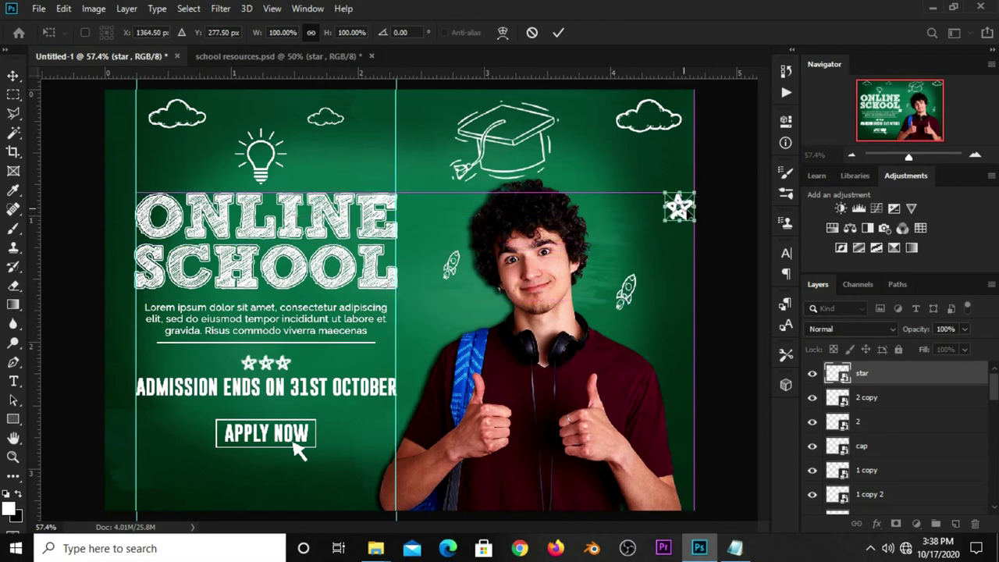
key("Return")
key("ctrl+t")
left_click_drag(679, 205, 691, 199)
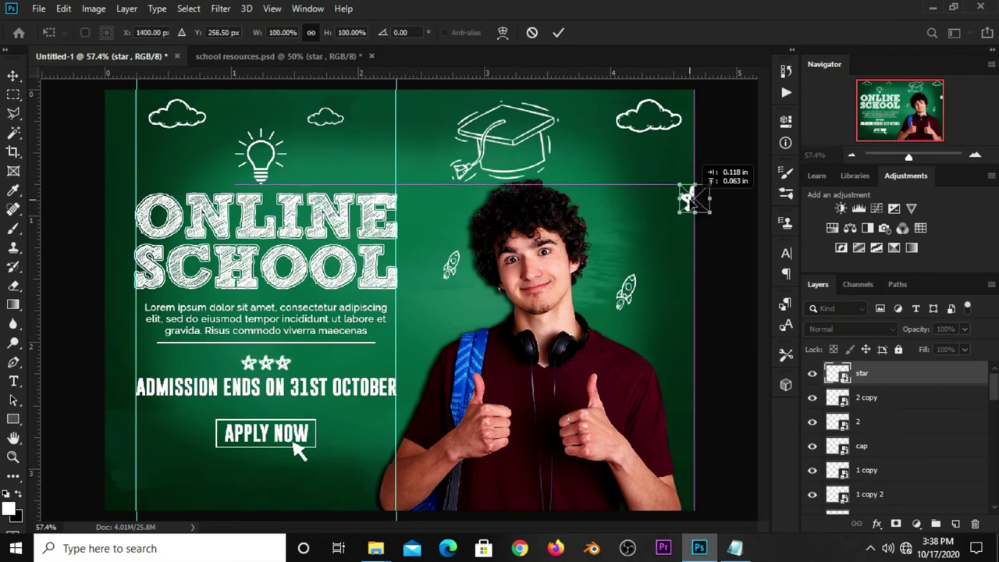
key("Return")
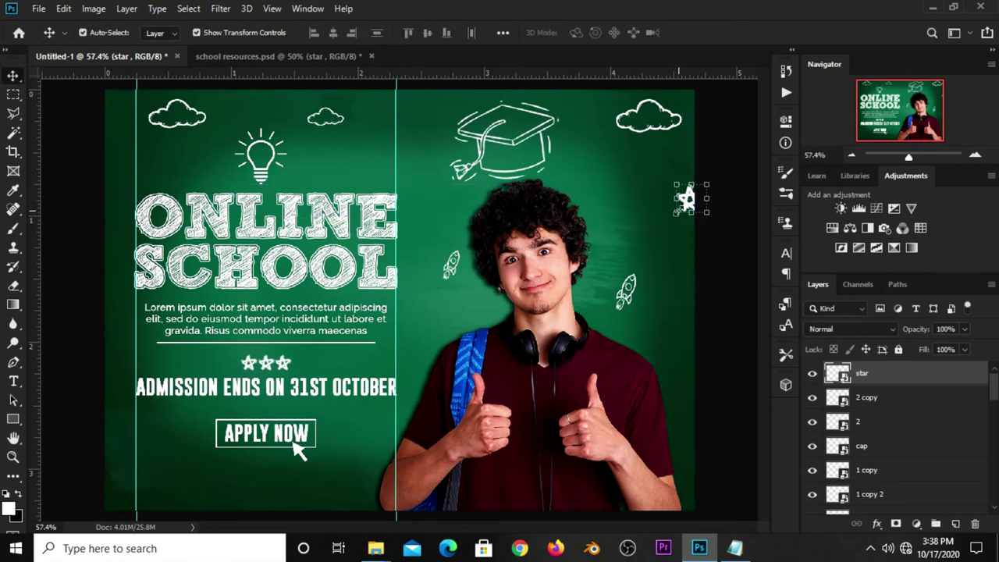
Step: Duplicate the star, shrinking and tilting the copy beside the lower rocket
key("ctrl+j")
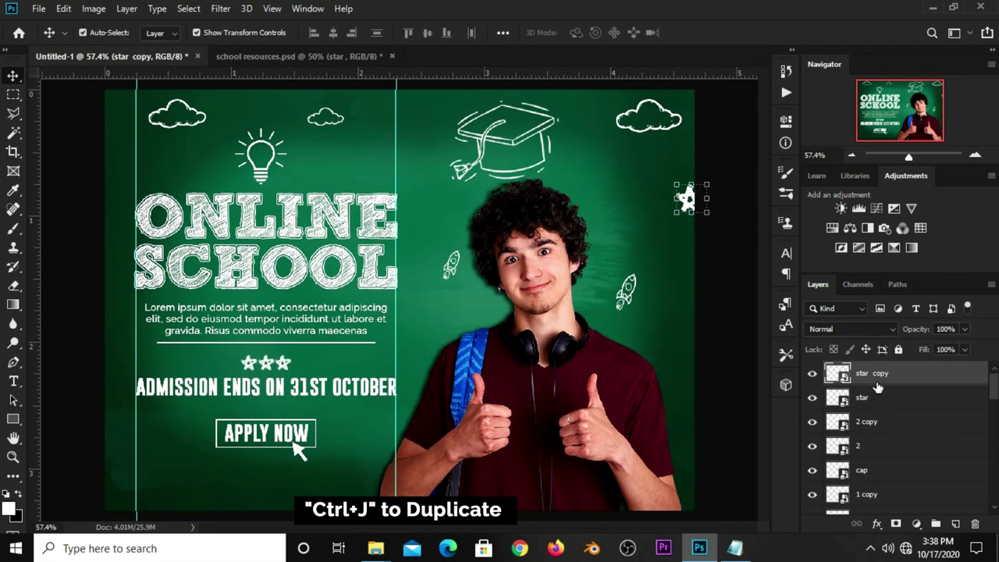
key("ctrl+t")
mouse_move(685, 199)
left_mouse_down()
mouse_move(668, 201)
mouse_move(662, 321)
mouse_move(675, 296)
left_mouse_up()
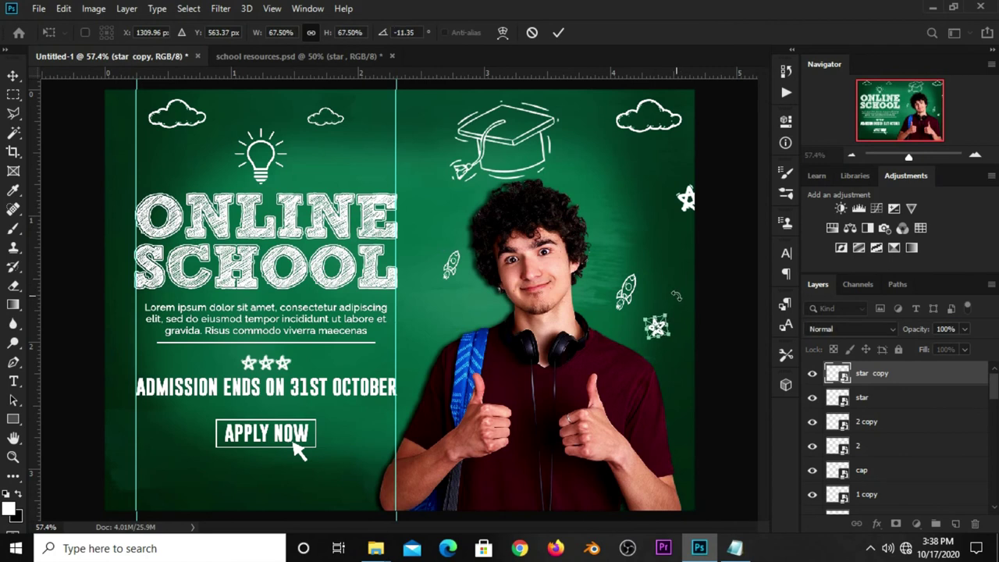
key("Return")
left_click(712, 343)
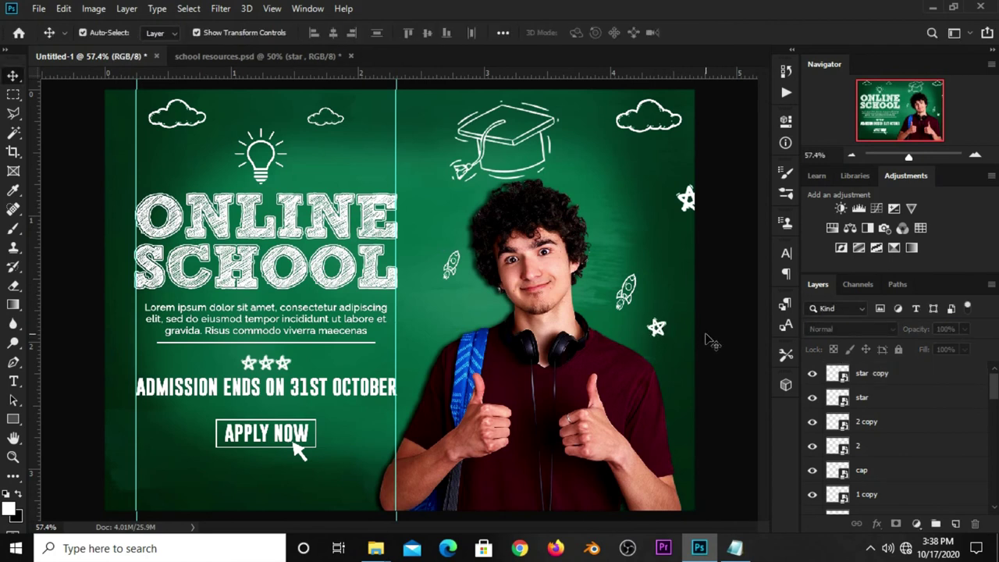
Step: Duplicate the lightbulb doodle and place a small copy beside the body text
left_click(261, 176)
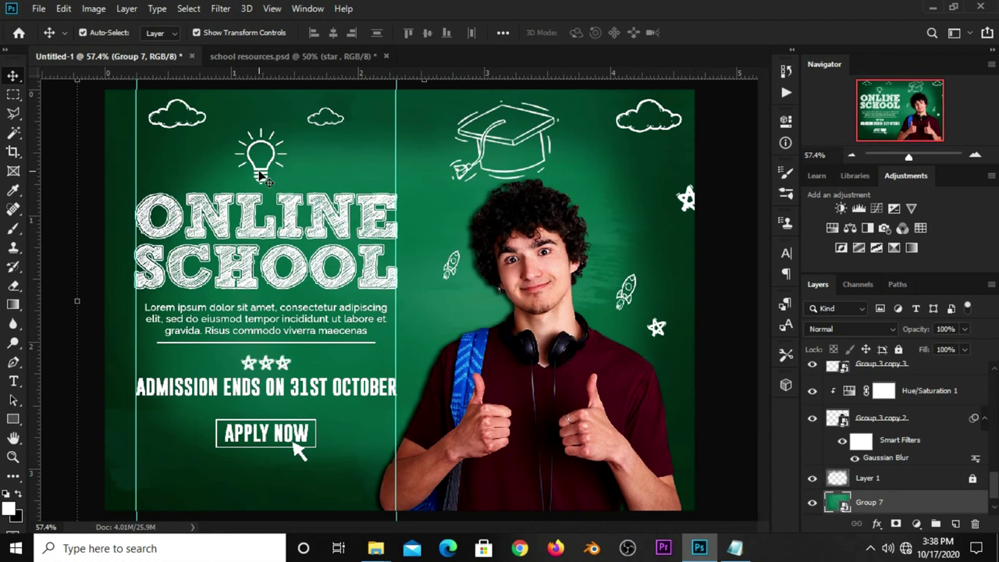
left_click(260, 173)
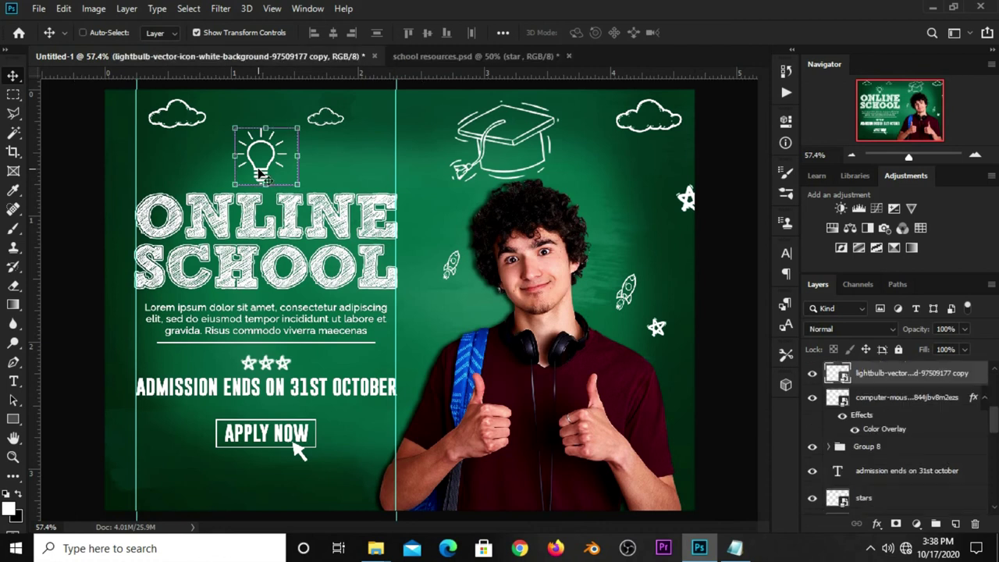
key("ctrl+j")
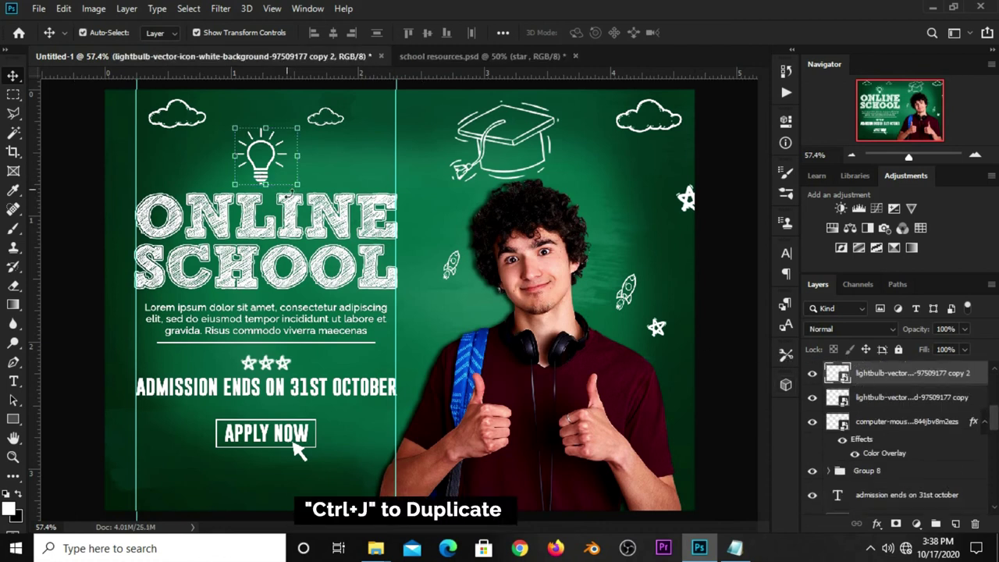
key("ctrl+t")
mouse_move(296, 128)
left_mouse_down()
mouse_move(256, 152)
mouse_move(422, 312)
mouse_move(435, 306)
mouse_move(416, 334)
left_mouse_up()
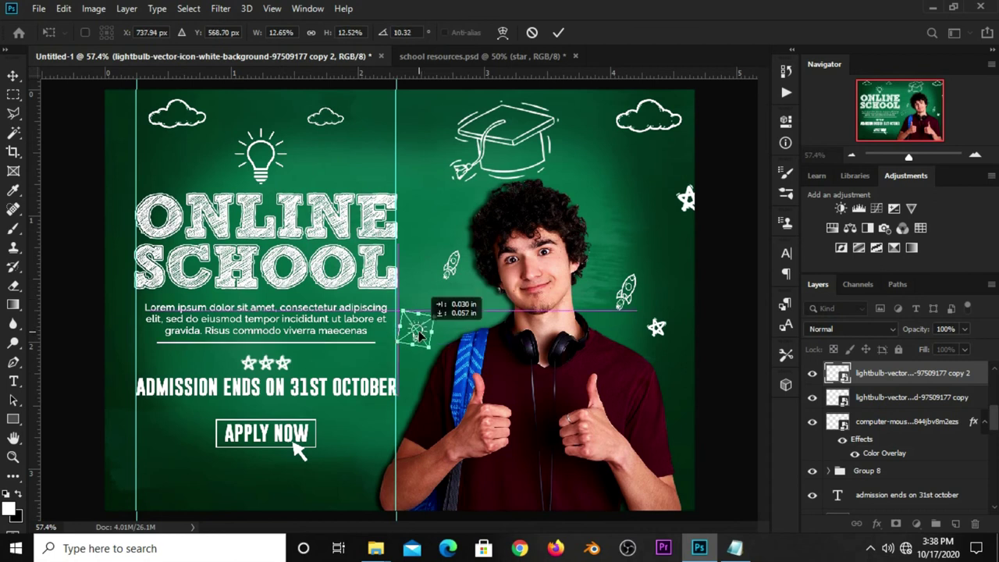
key("Return")
left_click(90, 371)
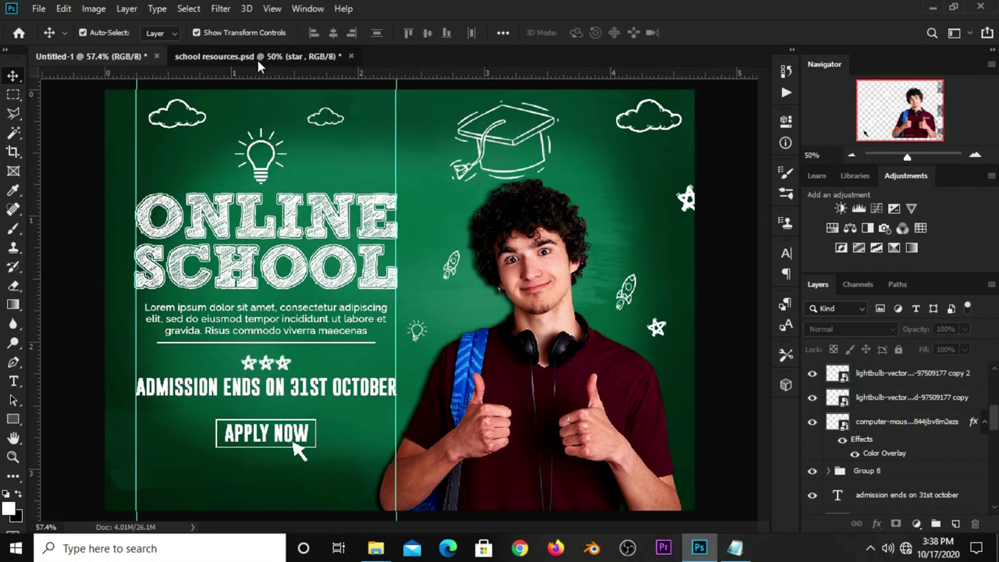
Step: Bring the clock doodle into the banner, shrunk and placed beside APPLY NOW
left_click(258, 60)
left_click(259, 443)
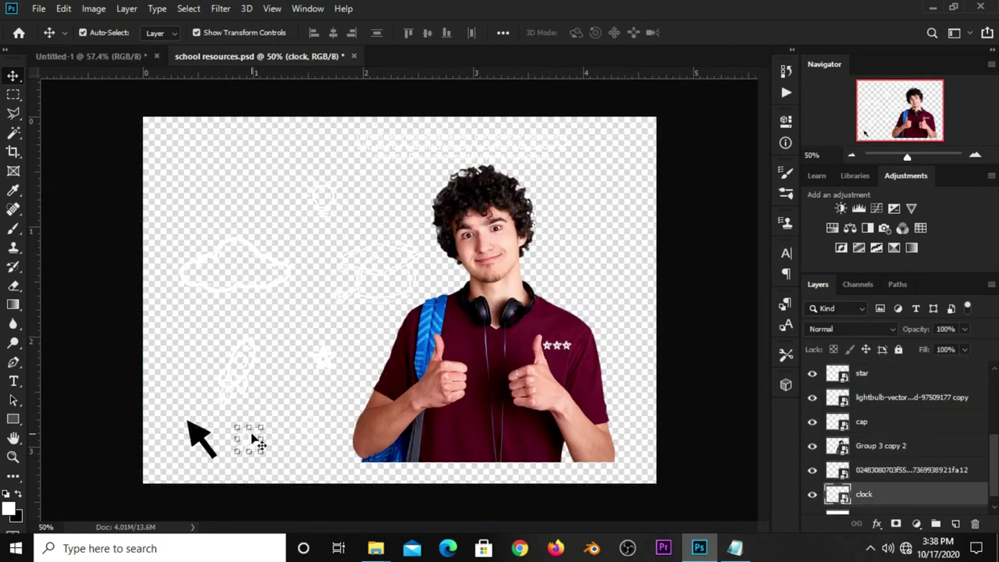
scroll(250, 447, "up", 1)
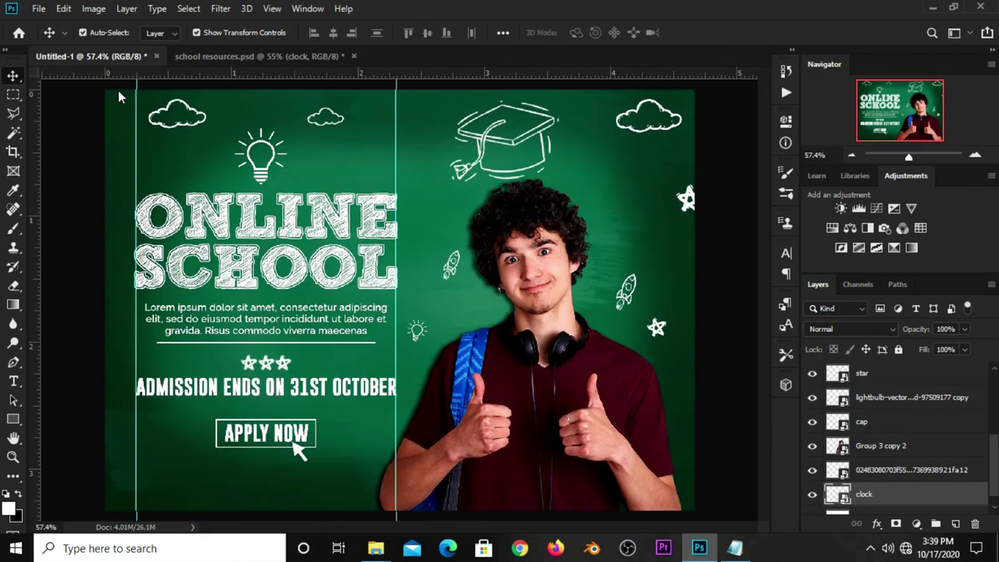
left_click_drag(102, 97, 118, 90)
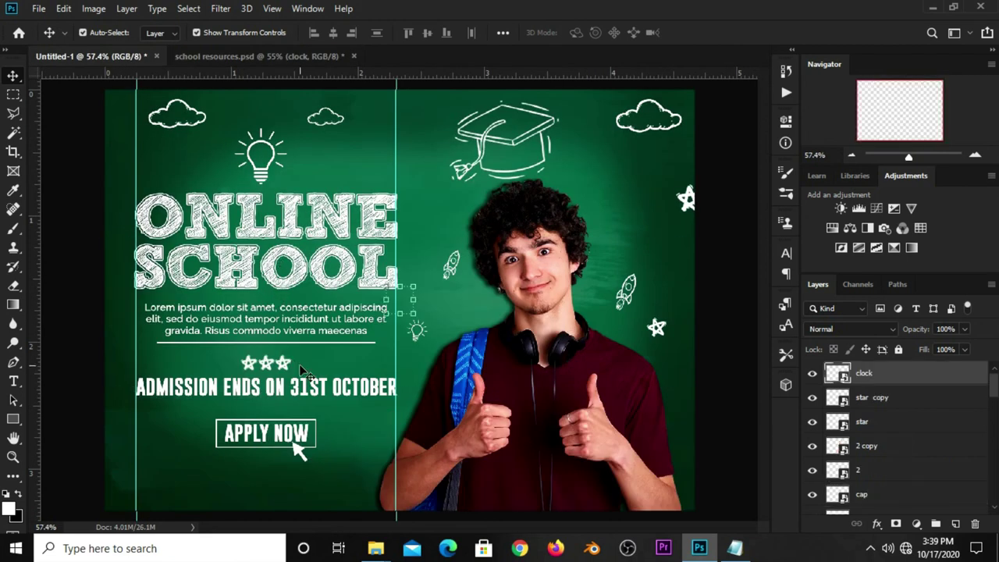
key("ctrl+t")
left_click_drag(399, 298, 355, 466)
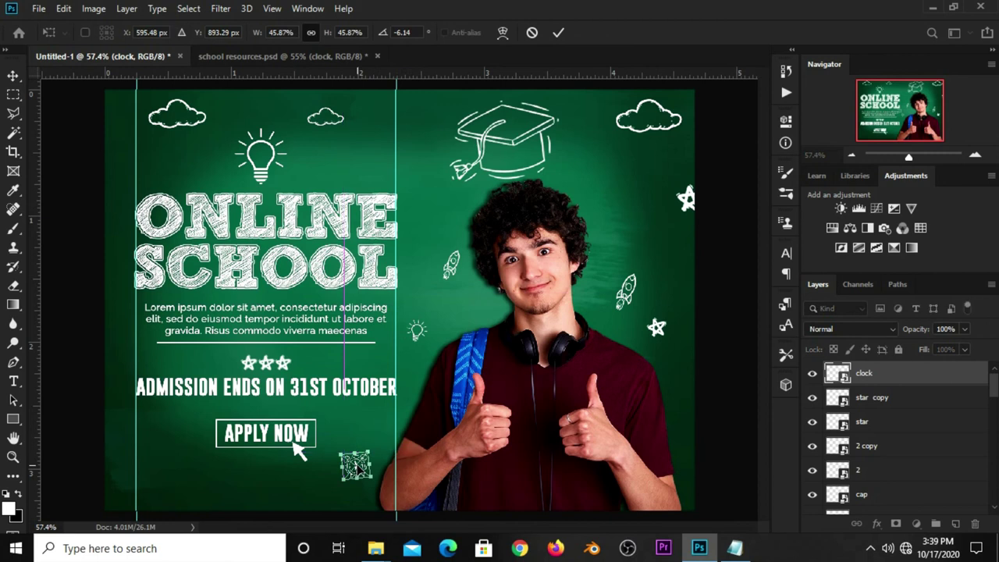
key("Return")
left_click(95, 464)
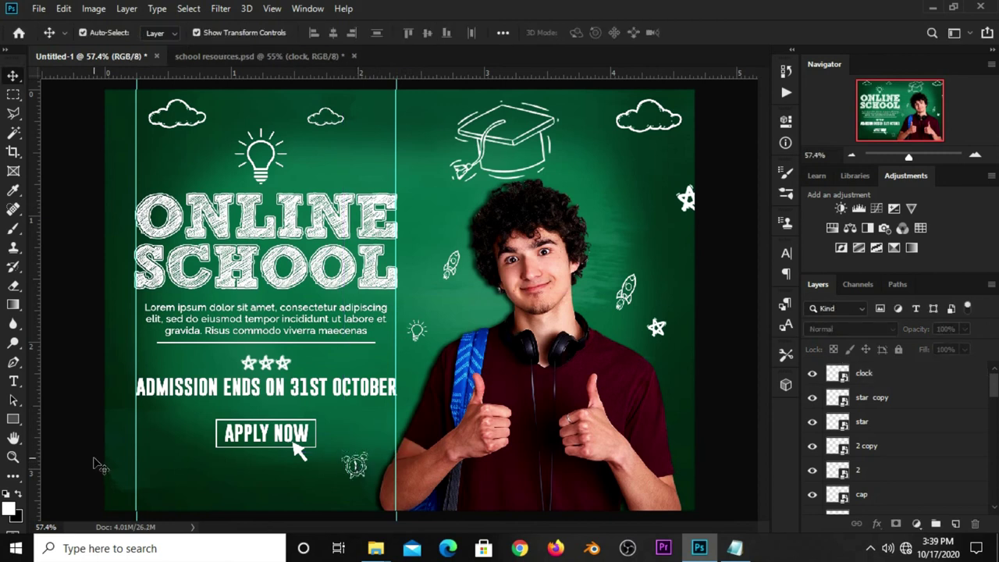
Step: Shrink the top lightbulb doodle slightly
left_click(263, 160)
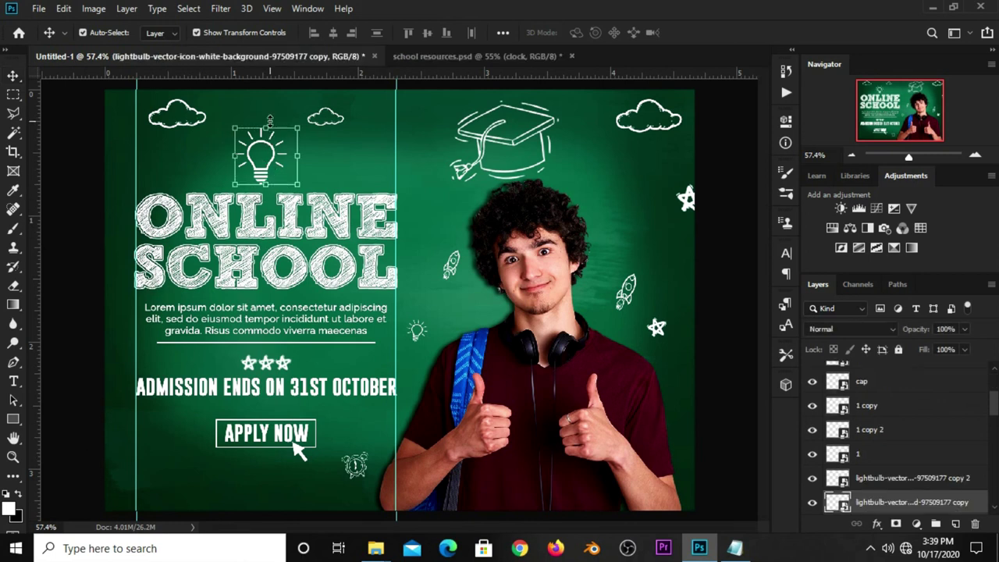
left_click_drag(266, 116, 257, 131)
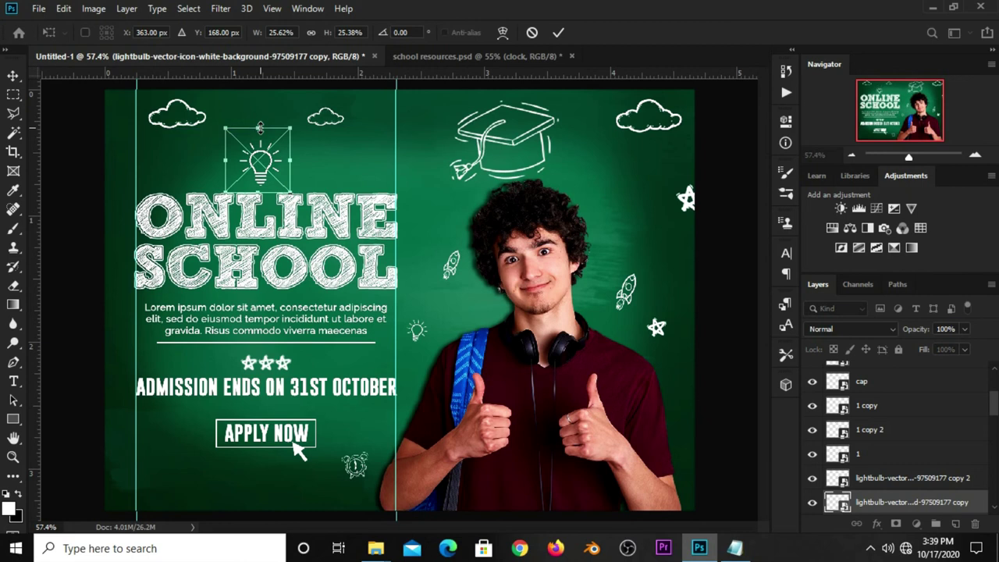
key("Return")
left_click(84, 194)
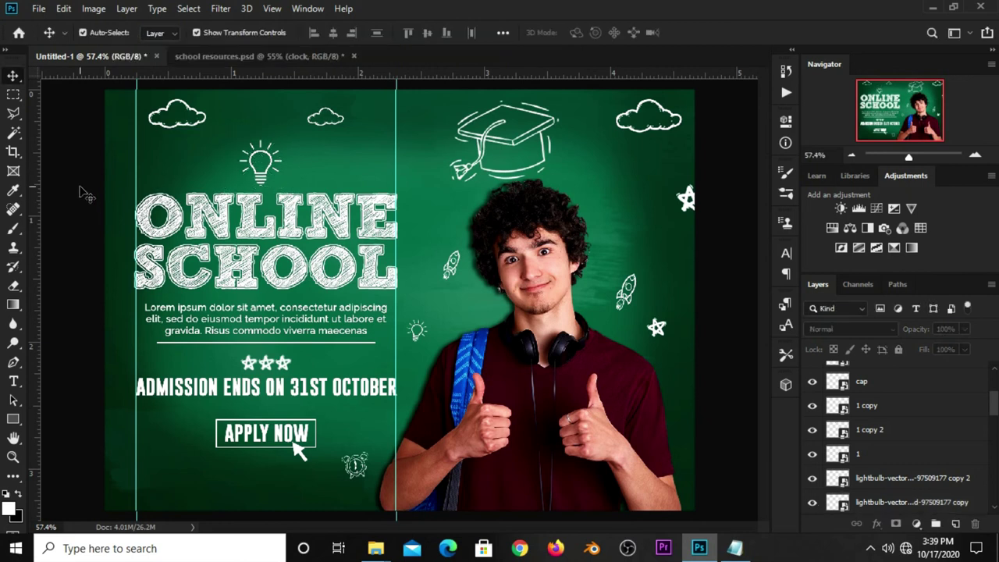
left_click(264, 180)
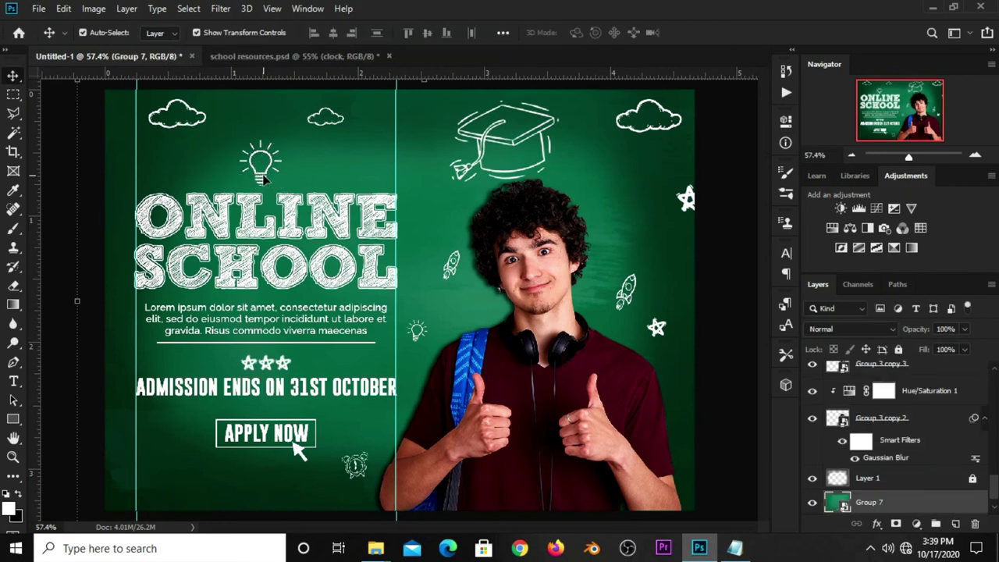
left_click(265, 179)
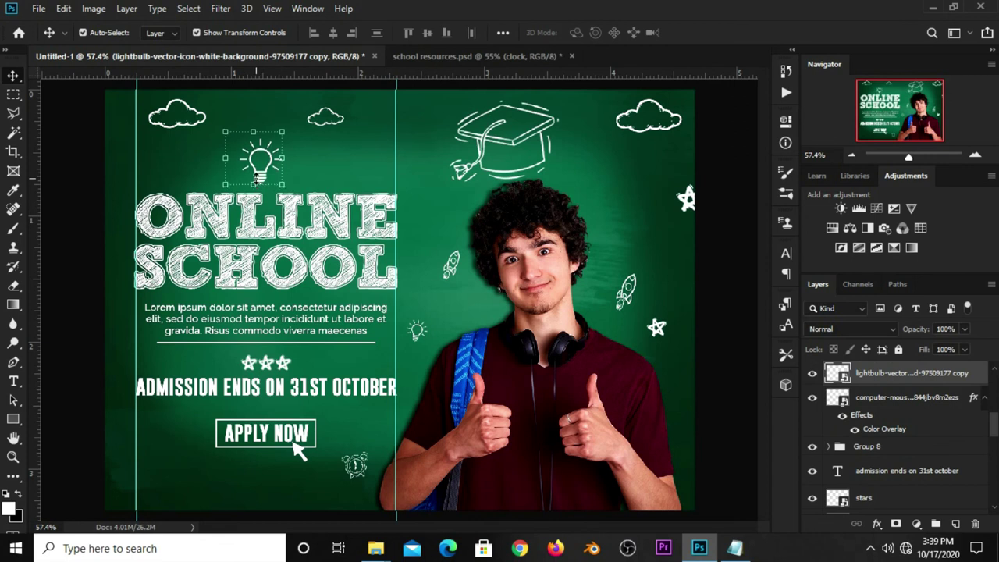
left_click(92, 172)
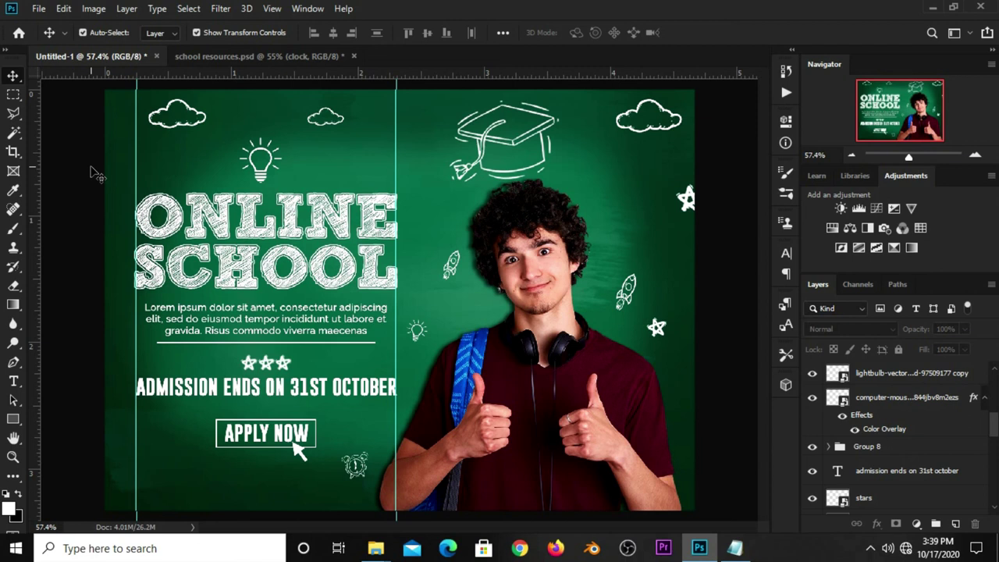
Step: Clear the two vertical guides with View > Clear Guides
scroll(160, 226, "down", 1)
scroll(139, 215, "up", 1)
left_click(274, 11)
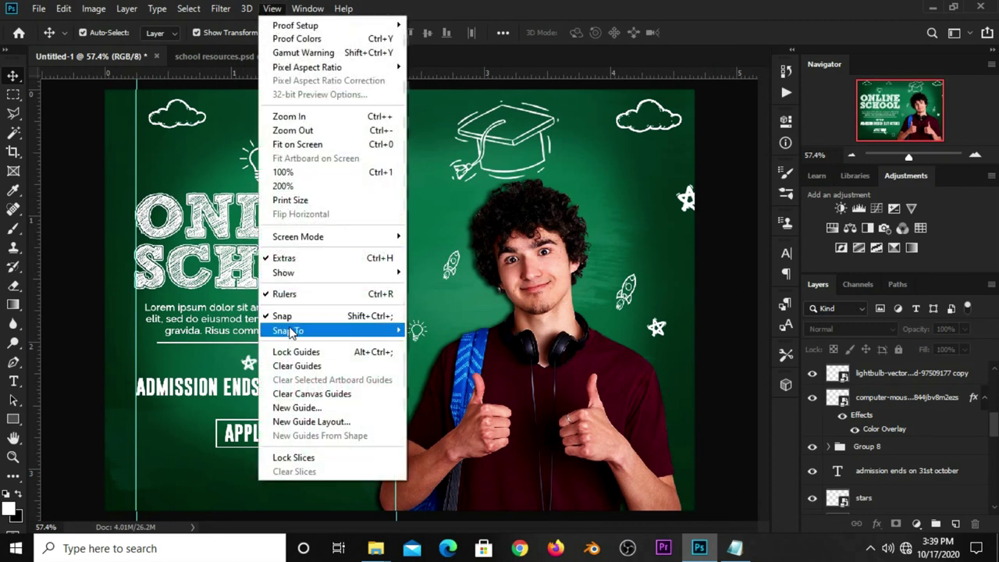
left_click(290, 366)
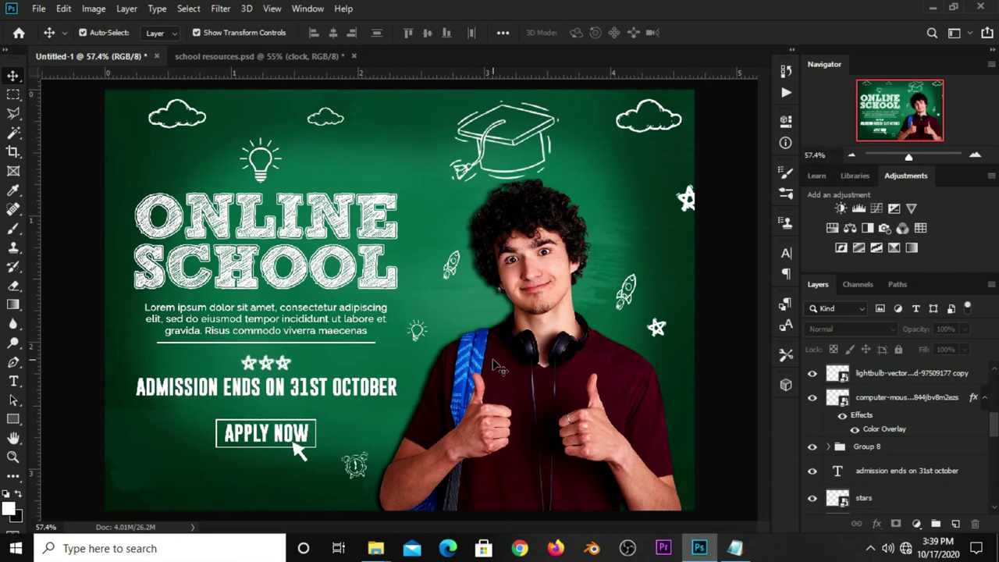
Step: Duplicate the top-right star as 'star copy 2', shrunk to about 60% and tilted beside the cap
left_click(686, 199)
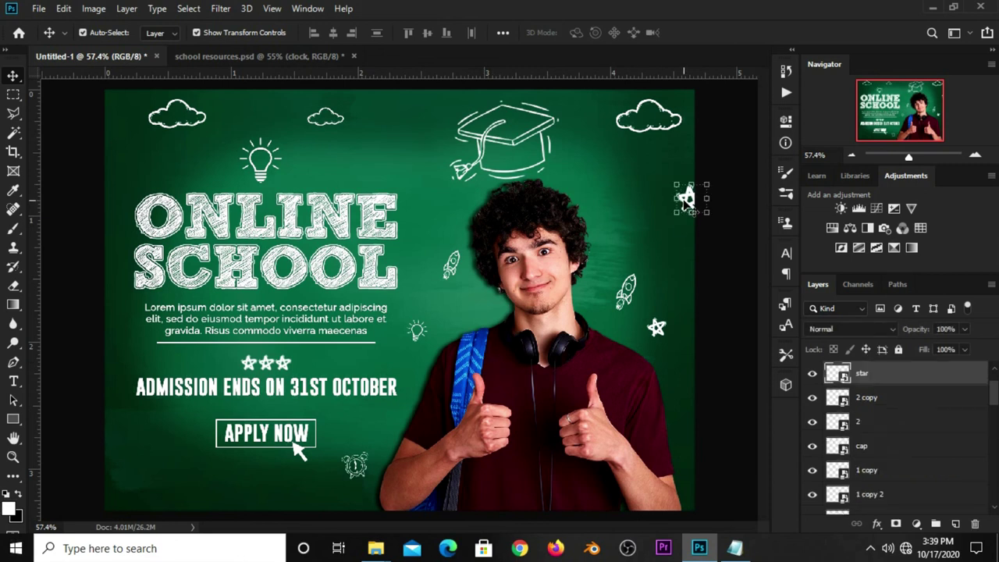
key("ctrl+j")
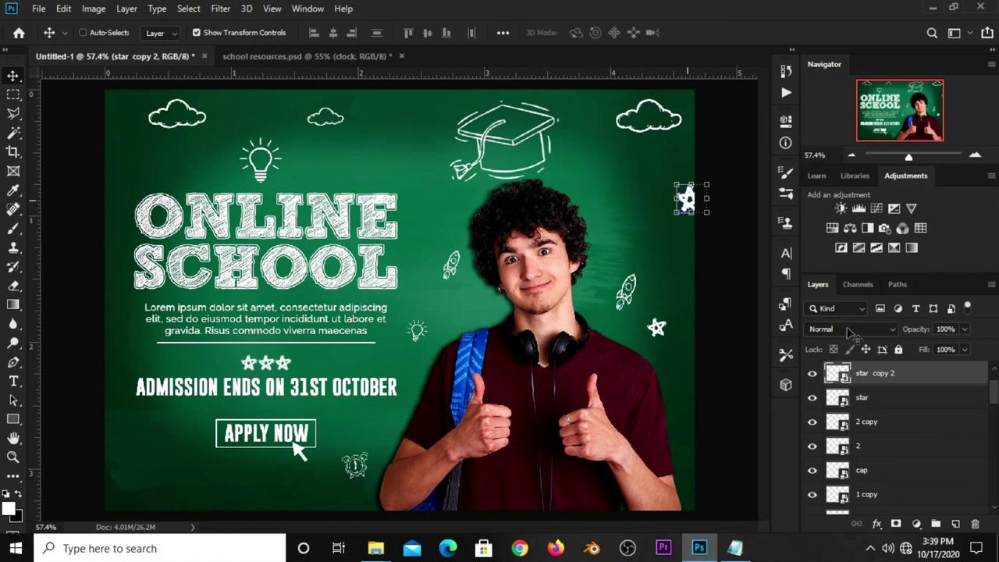
left_click_drag(686, 198, 560, 184)
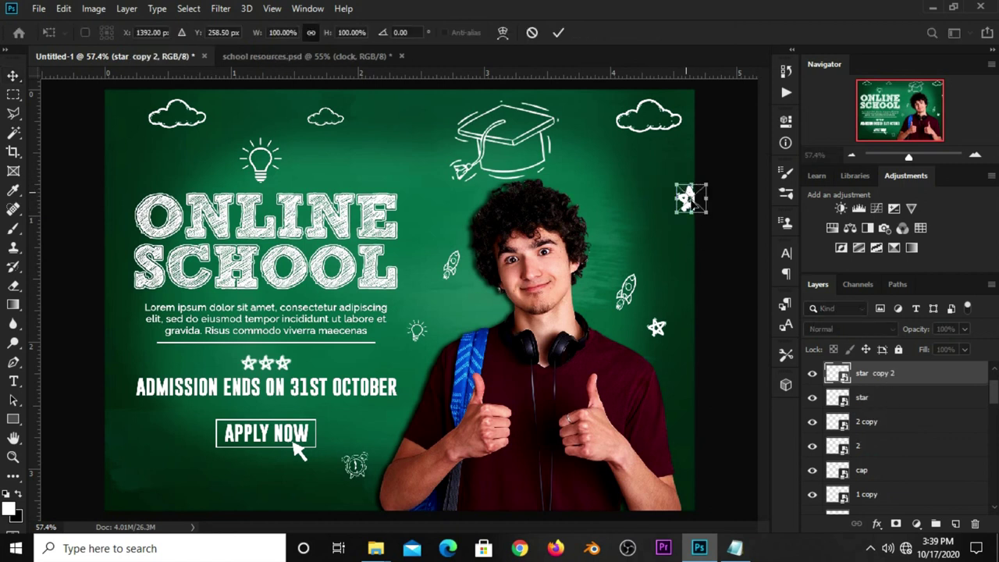
mouse_move(559, 183)
left_mouse_down()
mouse_move(428, 184)
mouse_move(418, 165)
mouse_move(441, 173)
left_mouse_up()
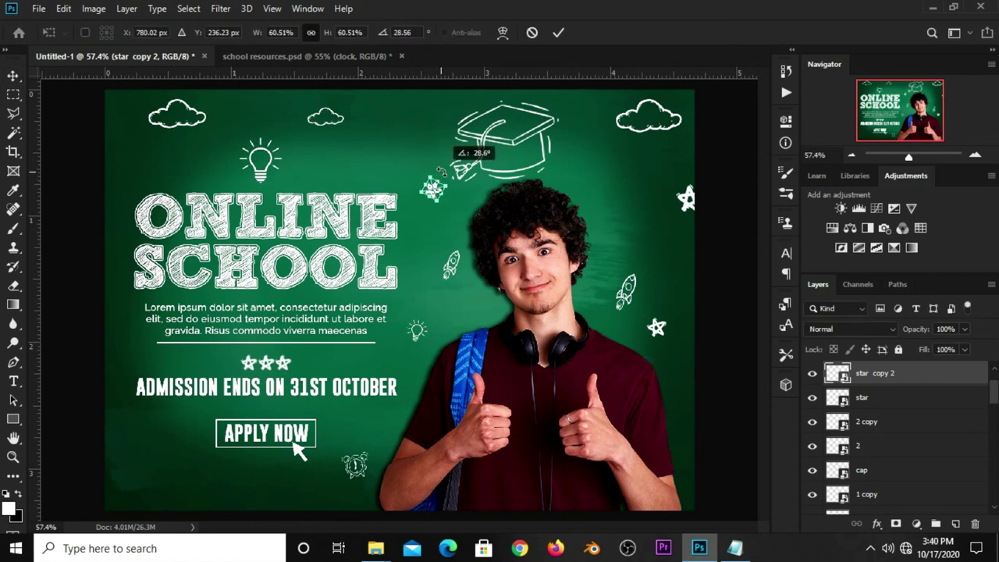
left_click_drag(441, 172, 438, 173)
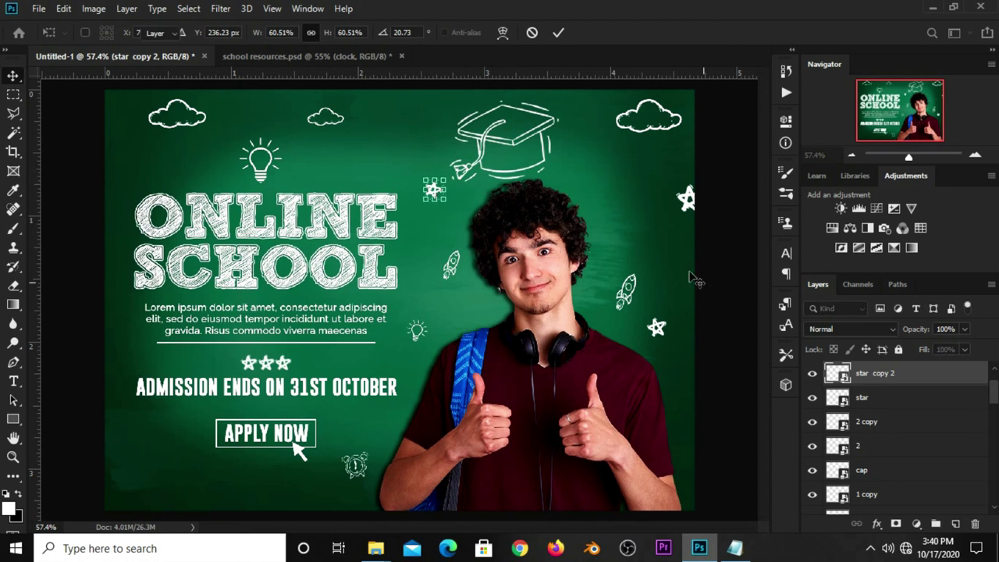
key("Return")
left_click(714, 261)
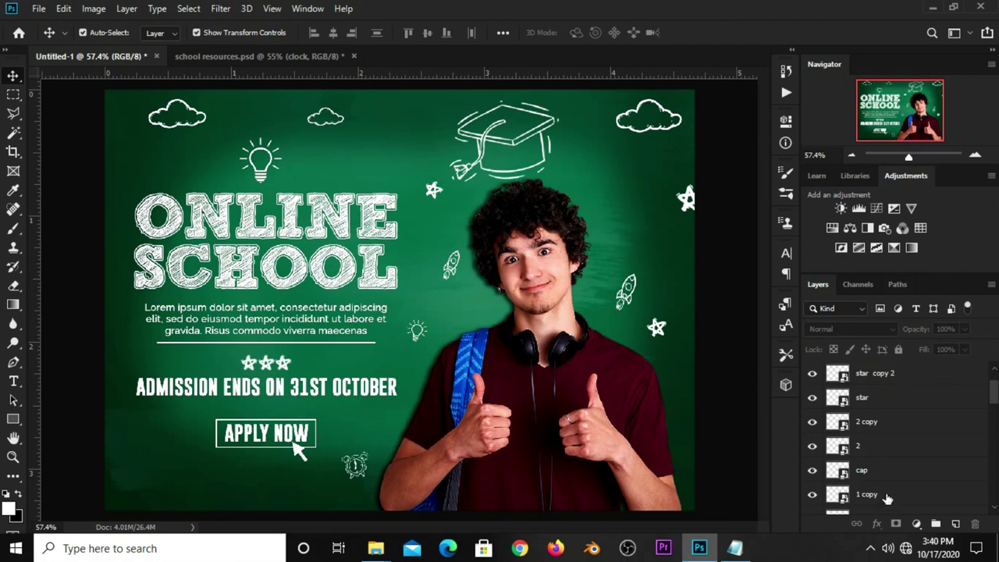
Step: Add a Curves adjustment layer with its midpoint pulled down to darken the banner
left_click(915, 524)
left_click(905, 340)
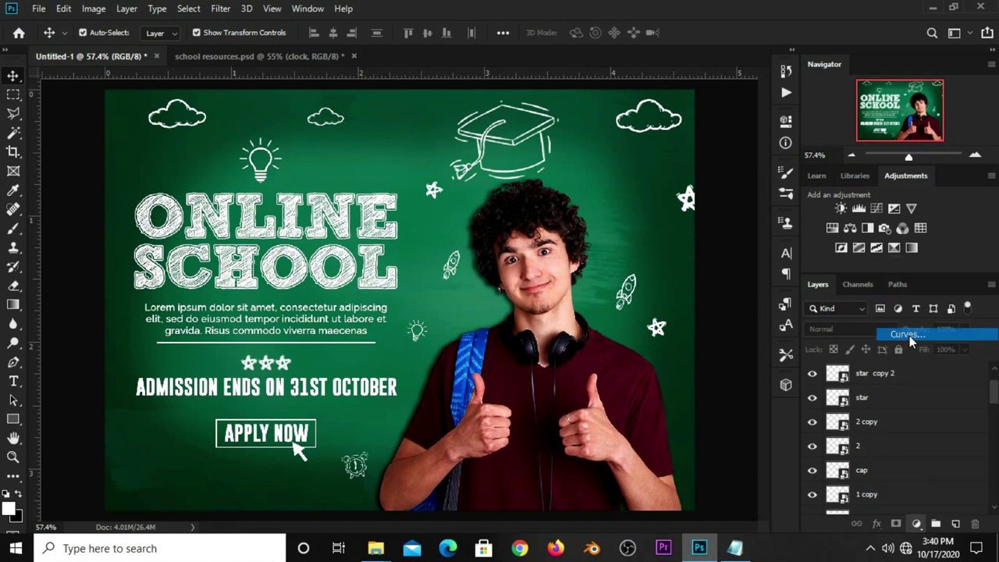
left_click_drag(655, 288, 655, 295)
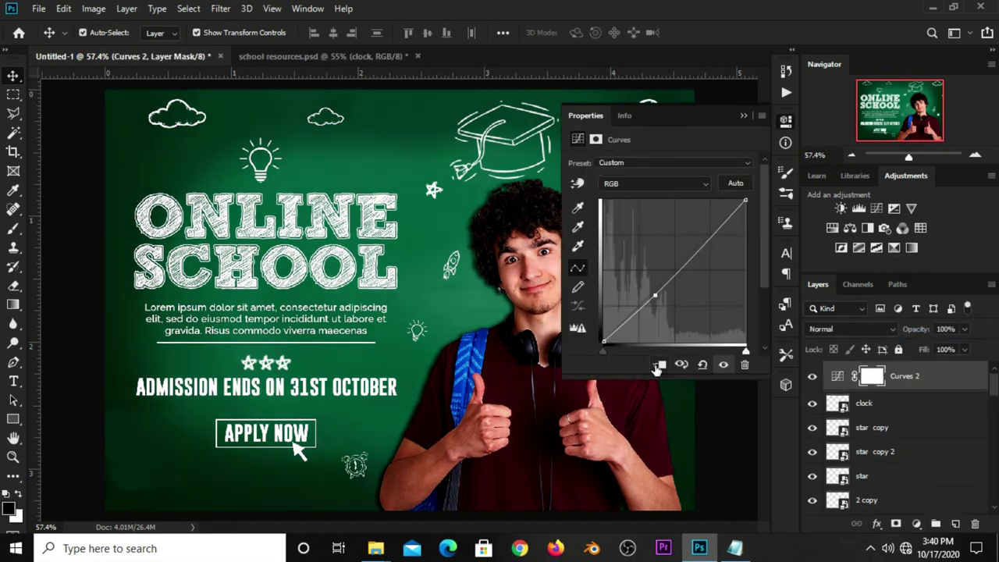
Step: Collapse the Curves properties, compare the banner with and without darkening, and select the student photo layer
left_click(743, 116)
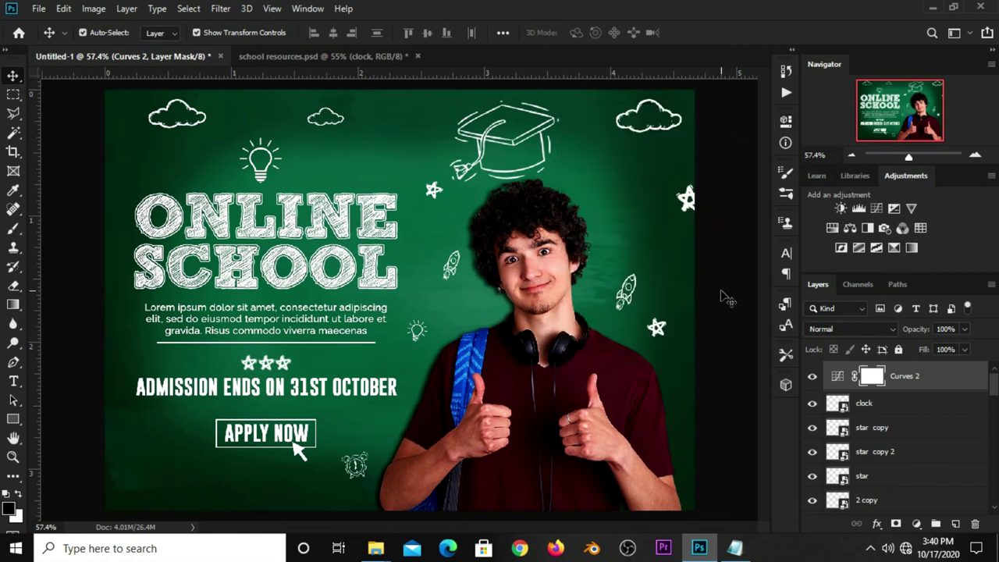
left_click(812, 377)
left_click(576, 406)
Step: Load the Group 3 copy 3 student outline as a selection and target the Curves 2 layer
key("ctrl")
left_click(835, 502, "ctrl")
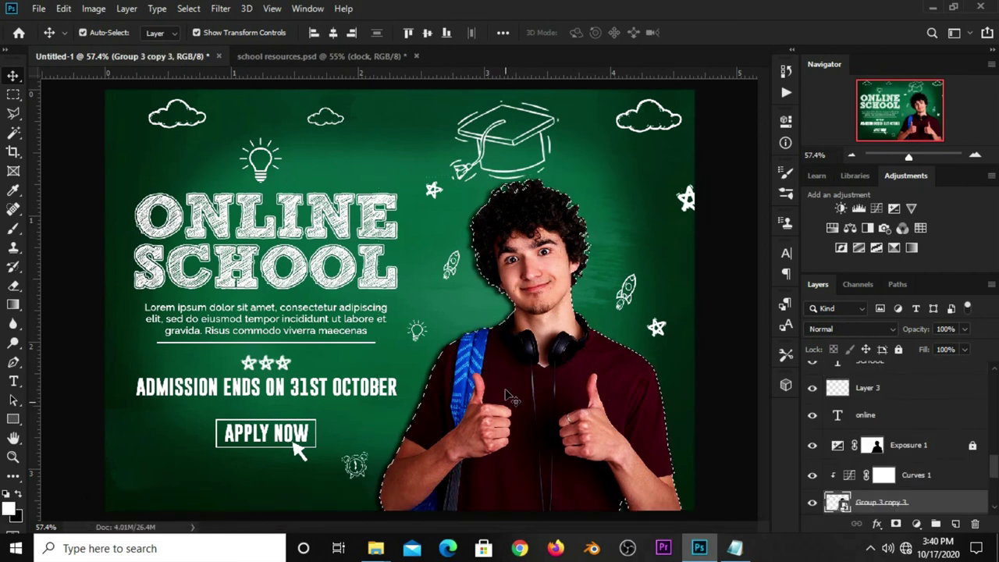
scroll(954, 445, "up", 10)
left_click(923, 376)
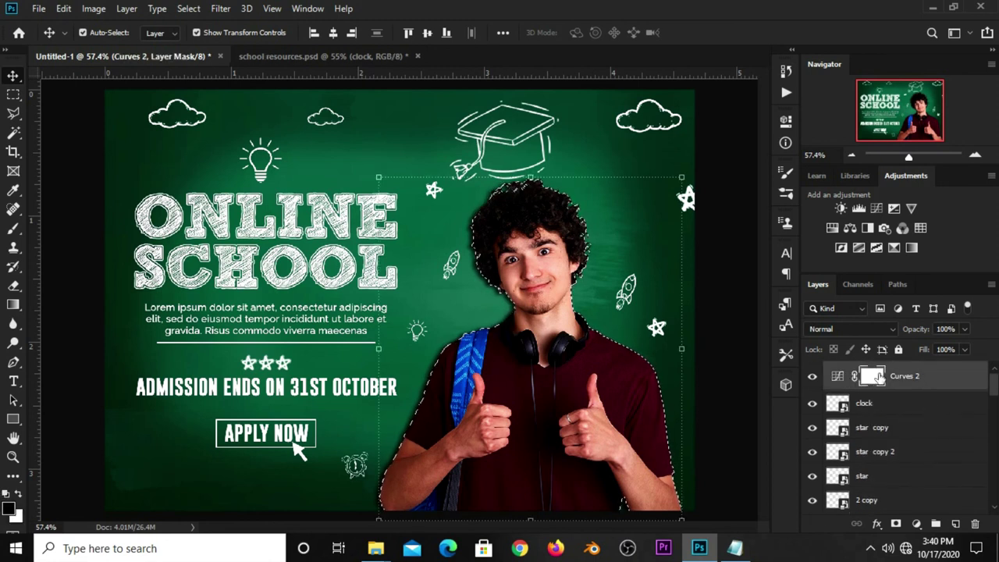
Step: Fill the student selection on the Curves 2 mask with black foreground colour, then deselect
left_click(13, 94)
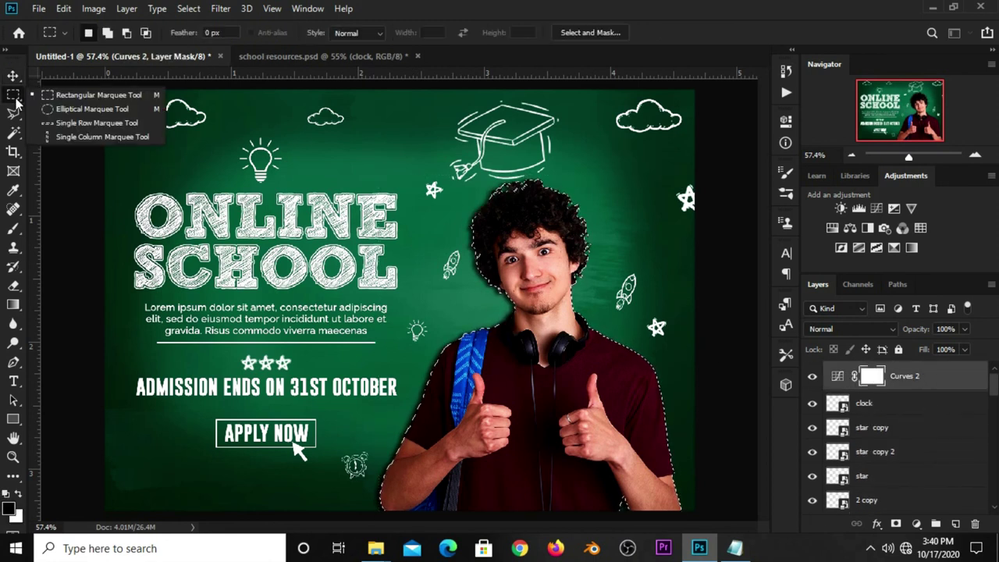
right_click(528, 101)
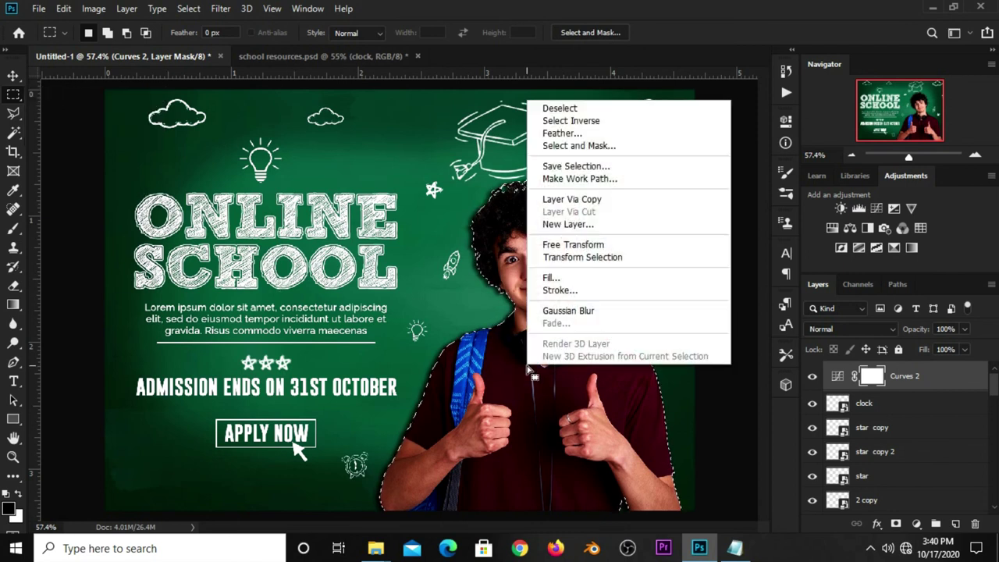
left_click(544, 278)
left_click(504, 127)
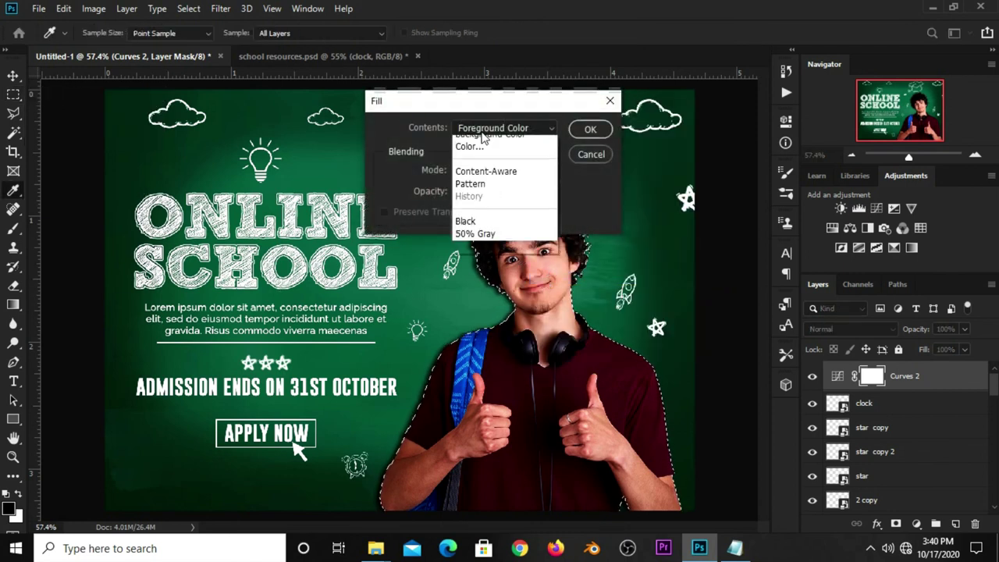
left_click(489, 141)
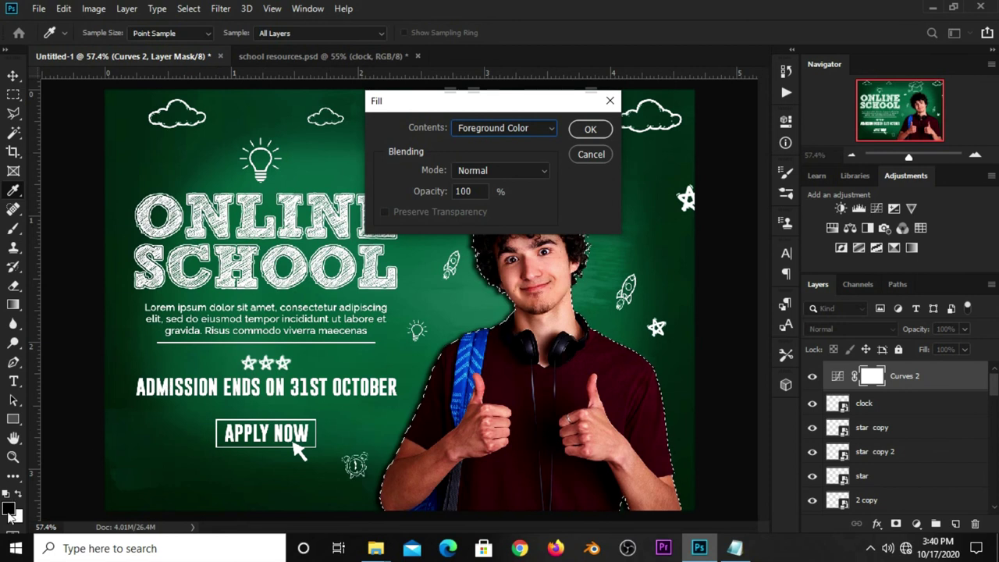
left_click(590, 130)
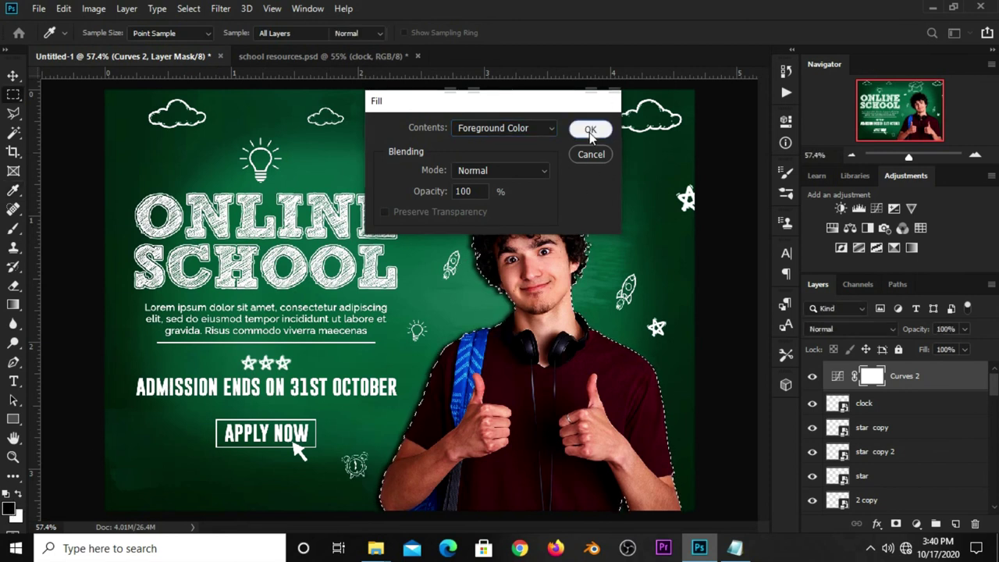
key("ctrl+d")
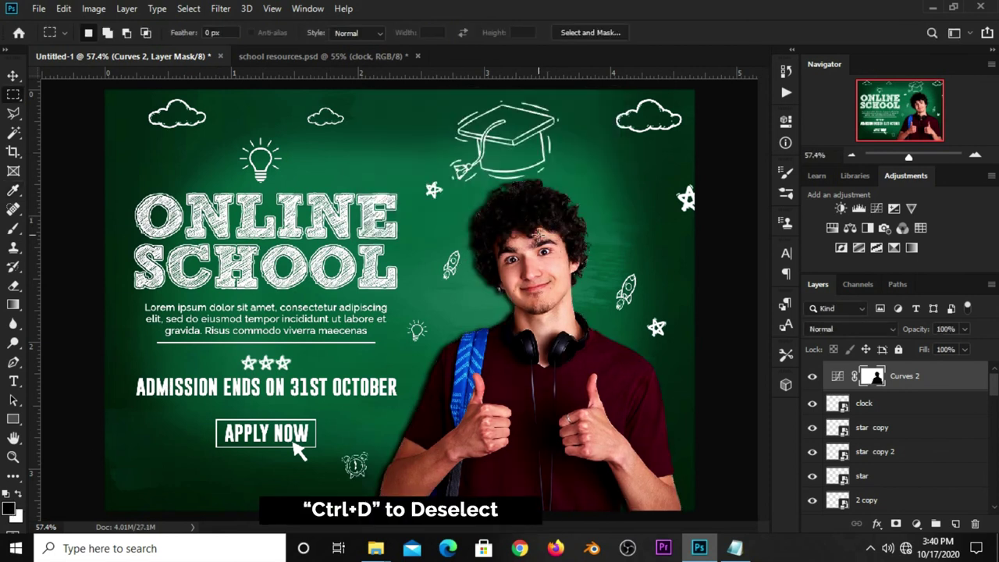
key("v")
left_click(766, 379)
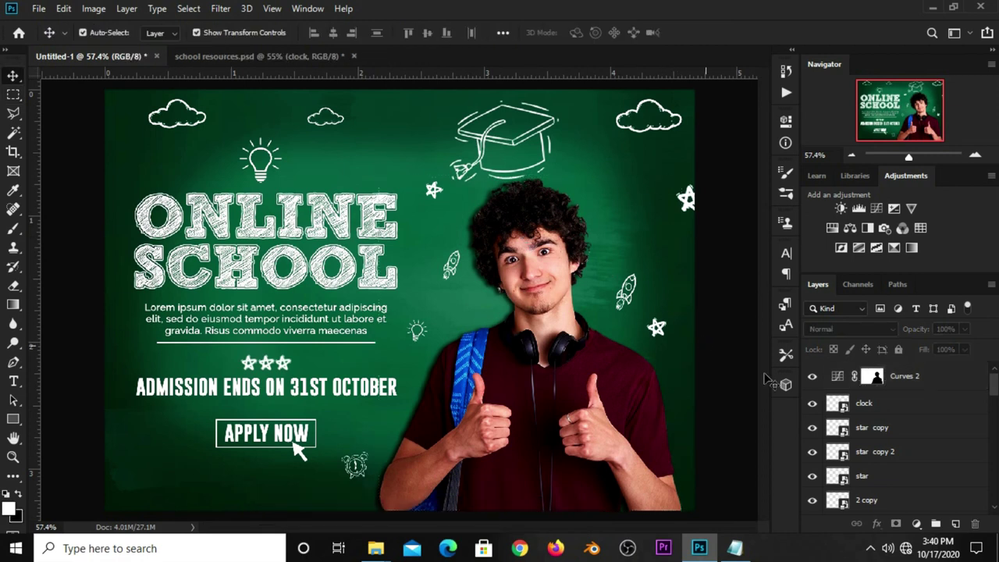
left_click(811, 376)
scroll(729, 373, "up", 1)
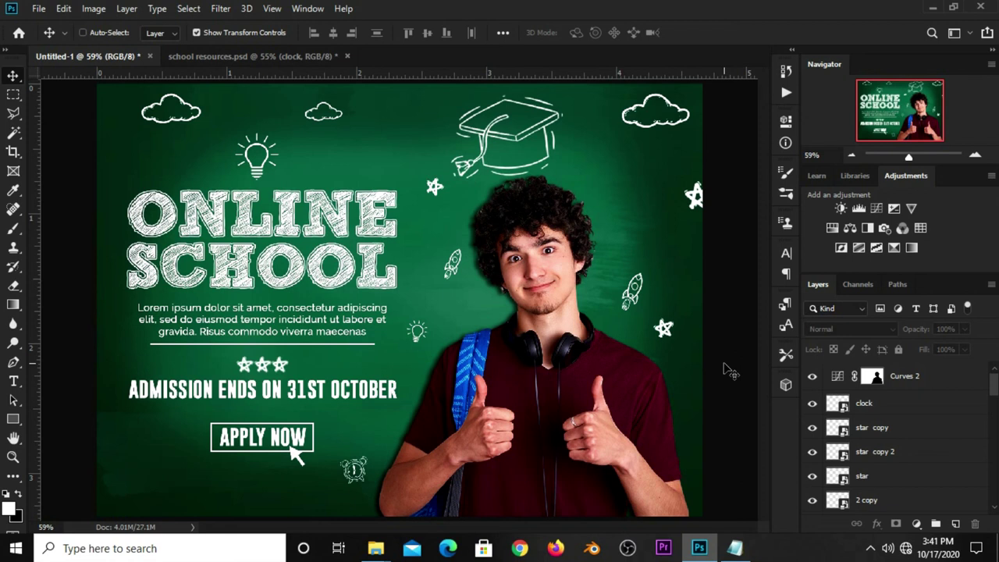
scroll(729, 373, "down", 1)
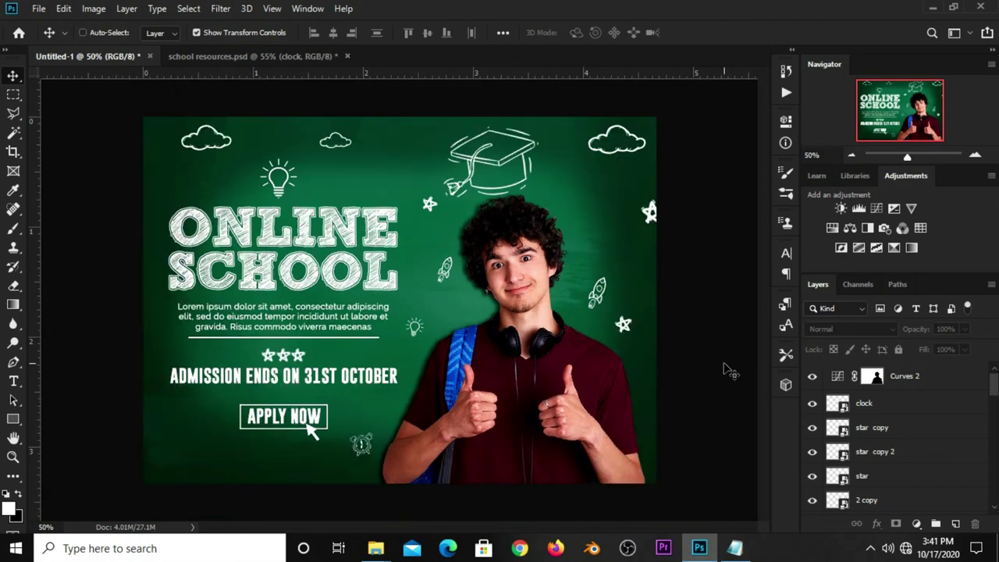